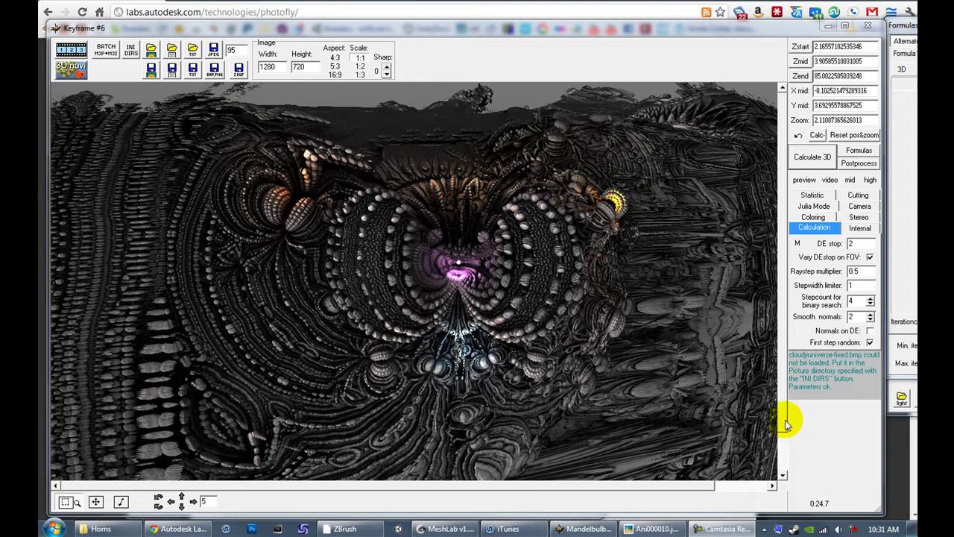
Look over the Mandelbulb3D fractal render, then bring up the Project Photofly page in Chrome.
click(704, 485)
click(698, 485)
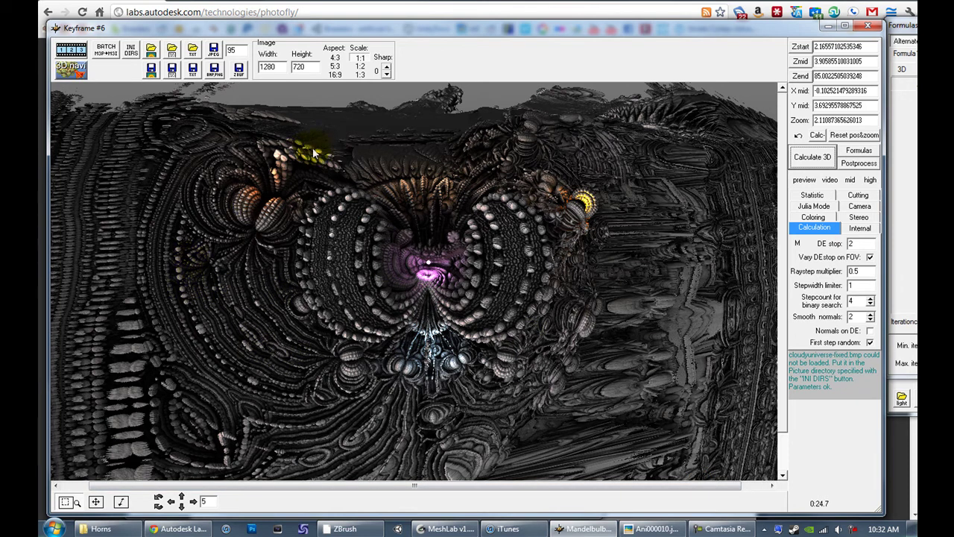
click(183, 529)
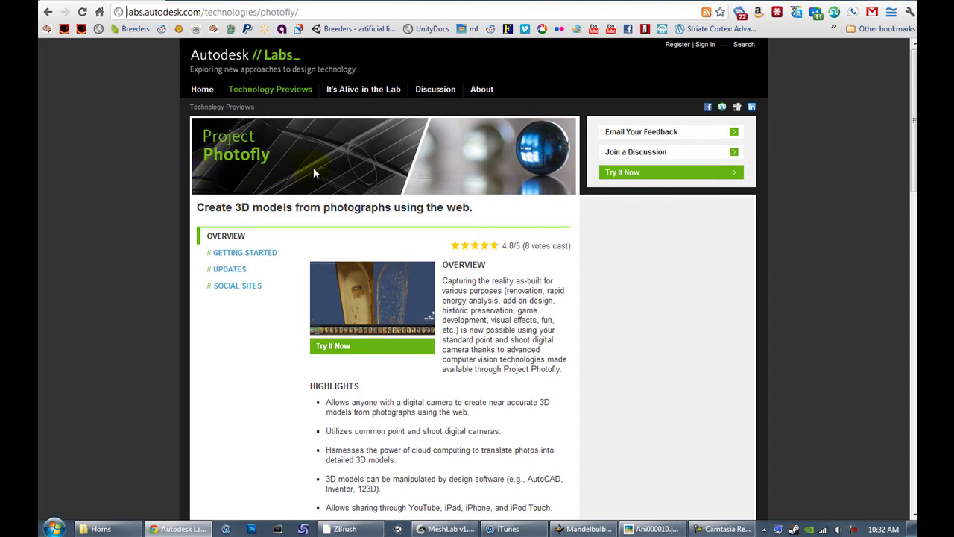
Orbit and zoom the 229092-vertex fractal mesh in MeshLab, finishing with the whole mesh visible.
click(447, 528)
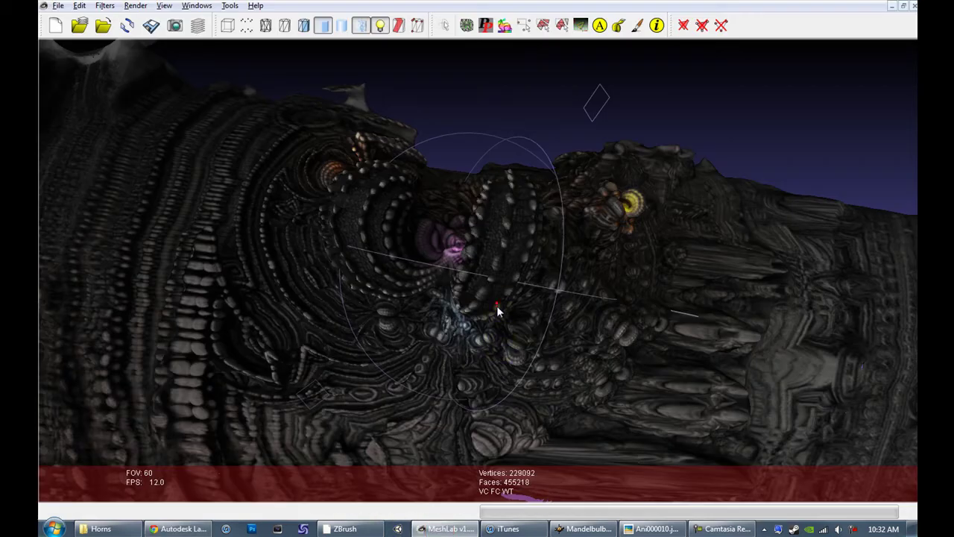
mouse_move(497, 311)
mouse_down()
mouse_move(545, 348)
mouse_move(518, 370)
mouse_move(505, 347)
mouse_move(442, 375)
mouse_move(505, 321)
mouse_up()
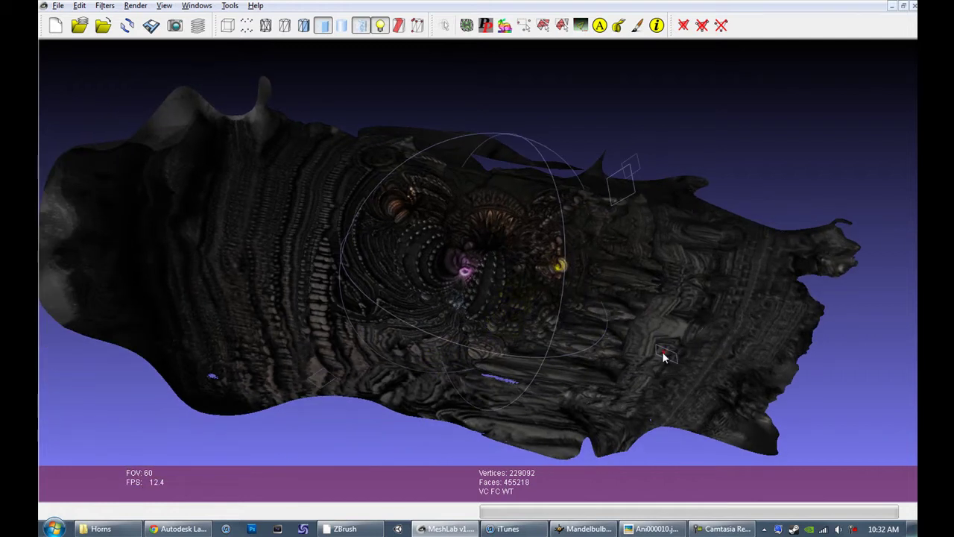
drag(659, 355, 634, 334)
scroll(515, 283, down, 3)
scroll(514, 283, up, 4)
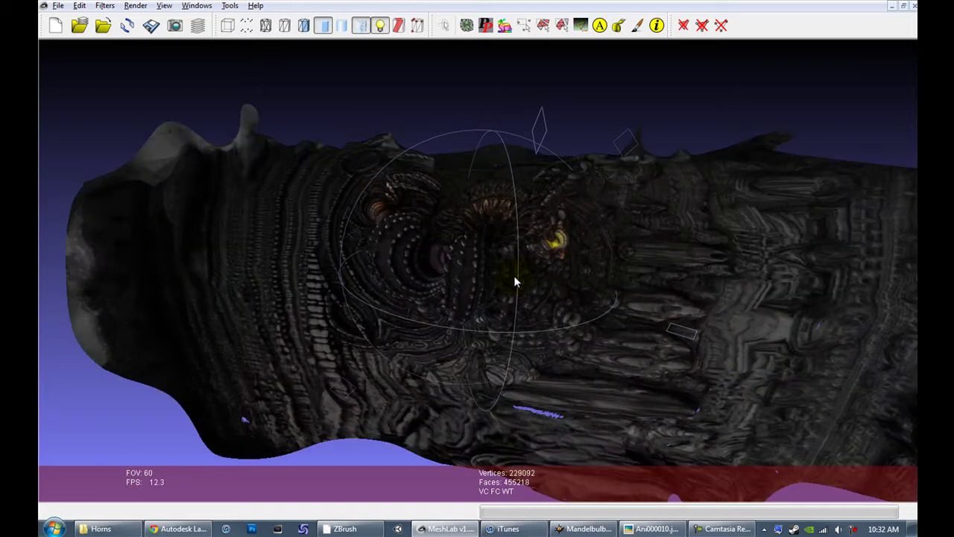
scroll(515, 281, up, 3)
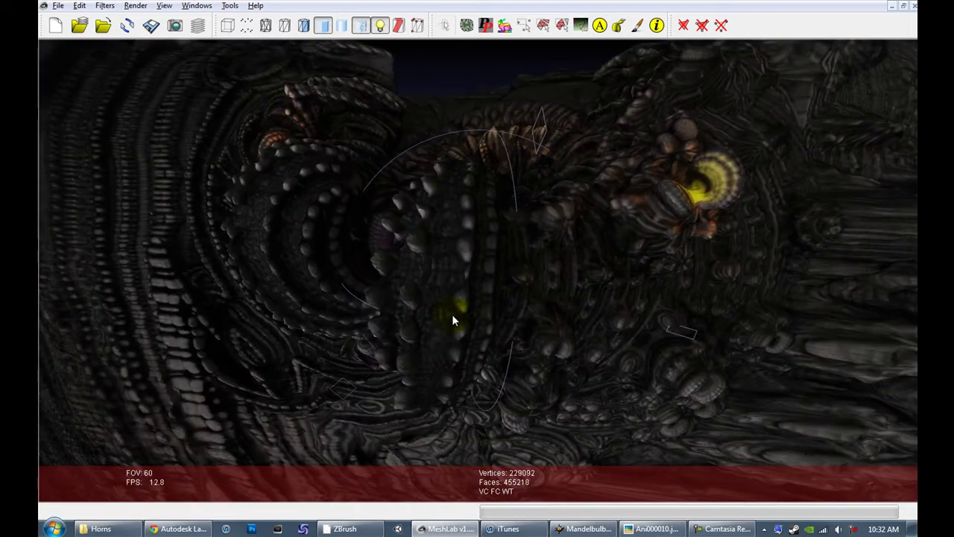
drag(452, 317, 482, 322)
scroll(482, 317, down, 5)
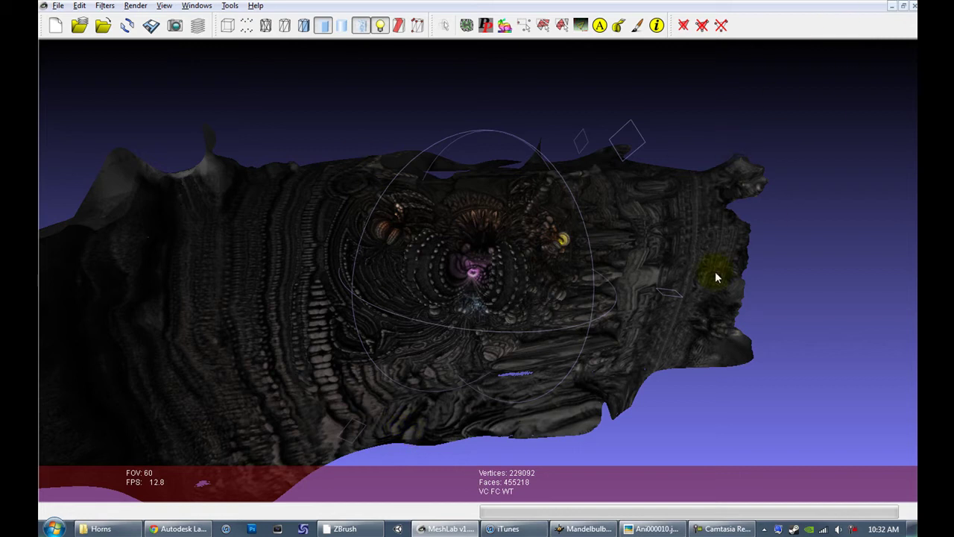
Rotate and scale up the textured fractal mesh in ZBrush for a close-up from another angle.
click(350, 529)
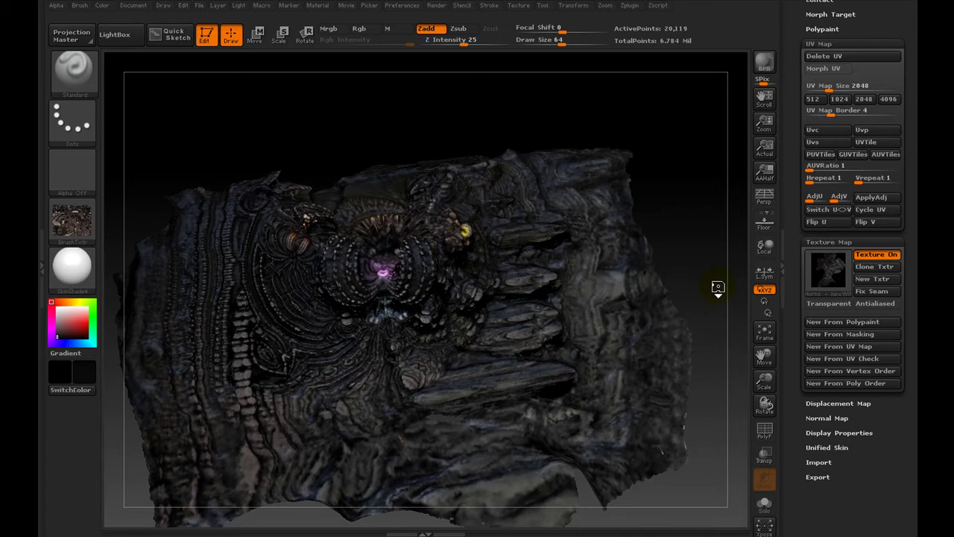
drag(724, 291, 708, 268)
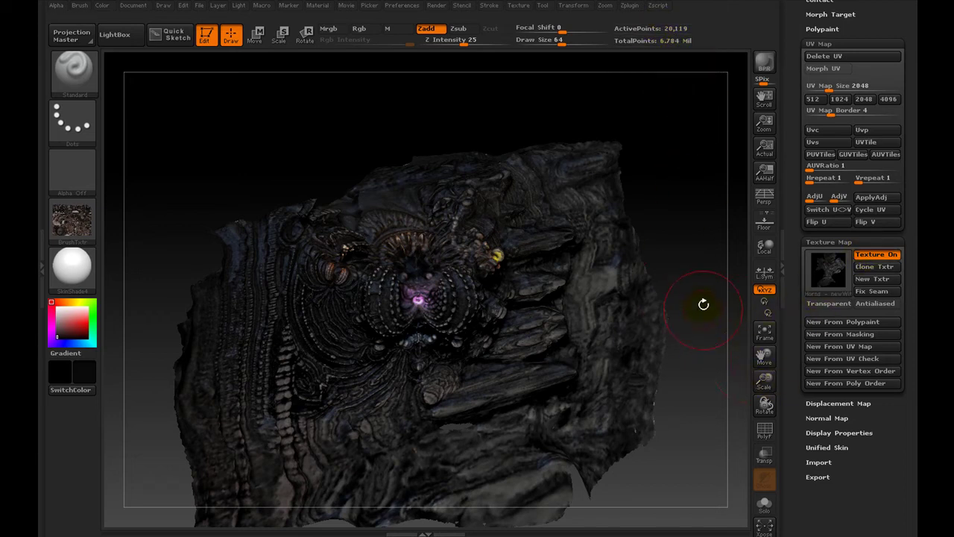
click(872, 268)
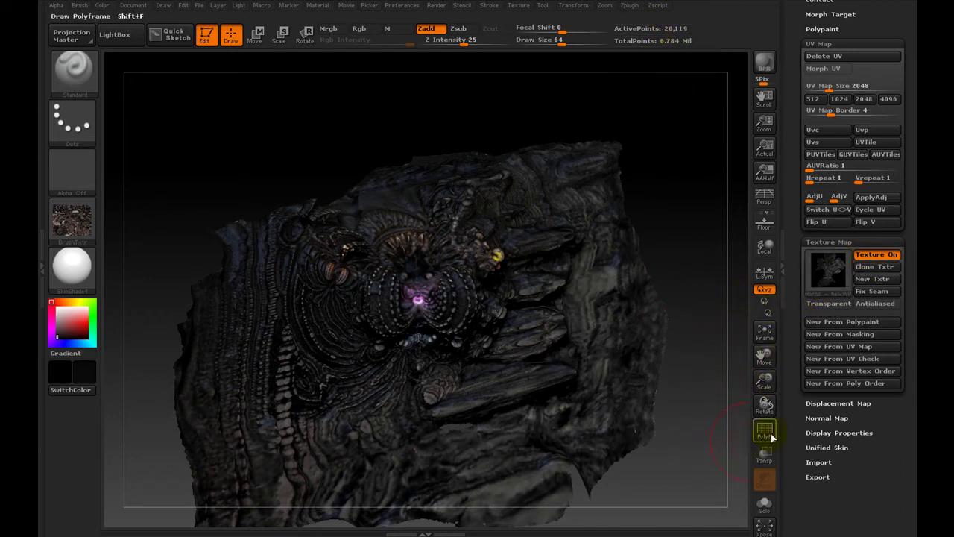
mouse_move(764, 380)
mouse_down()
mouse_move(782, 422)
mouse_move(715, 401)
mouse_move(558, 298)
mouse_up()
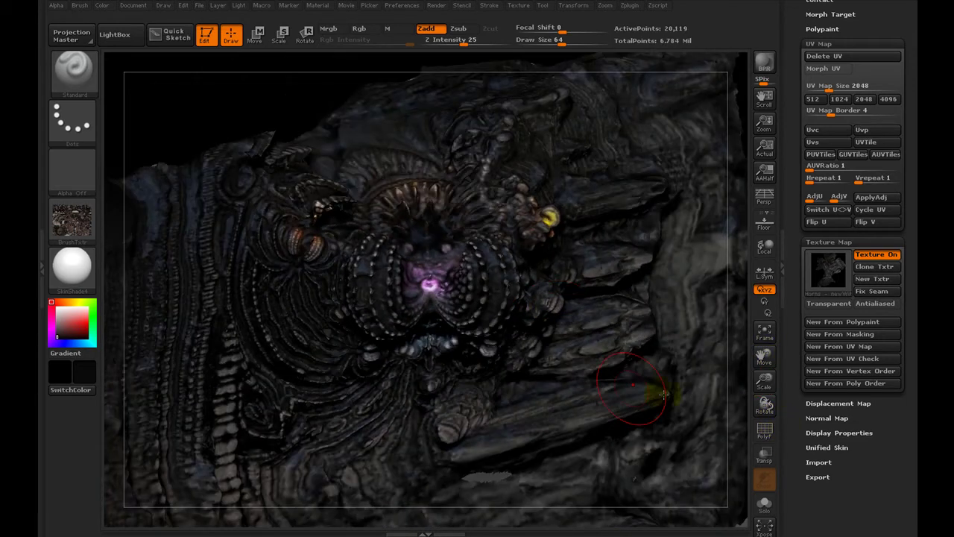
drag(230, 102, 232, 111)
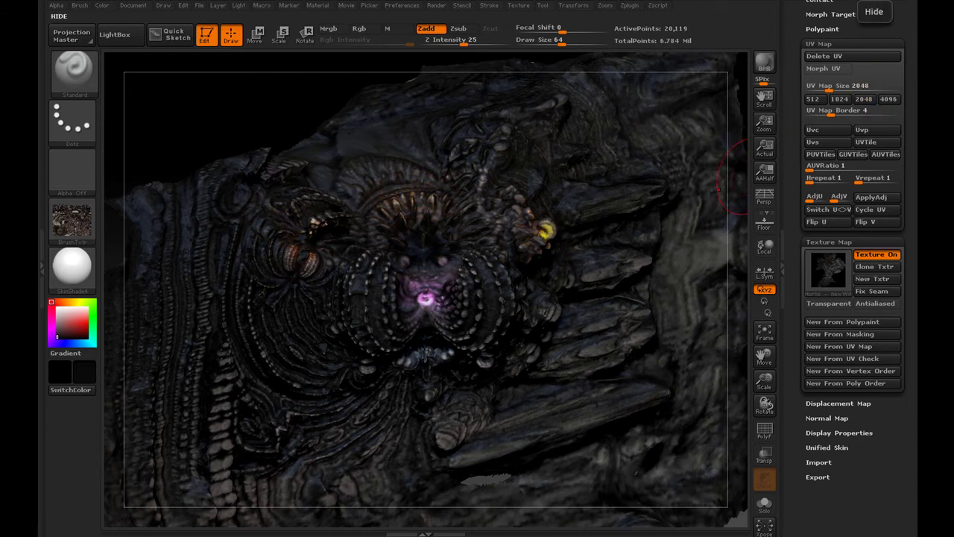
Cycle through the open programs with Alt+Tab back to the Mandelbulb3D Keyframe #6 render.
key(alt+Tab)
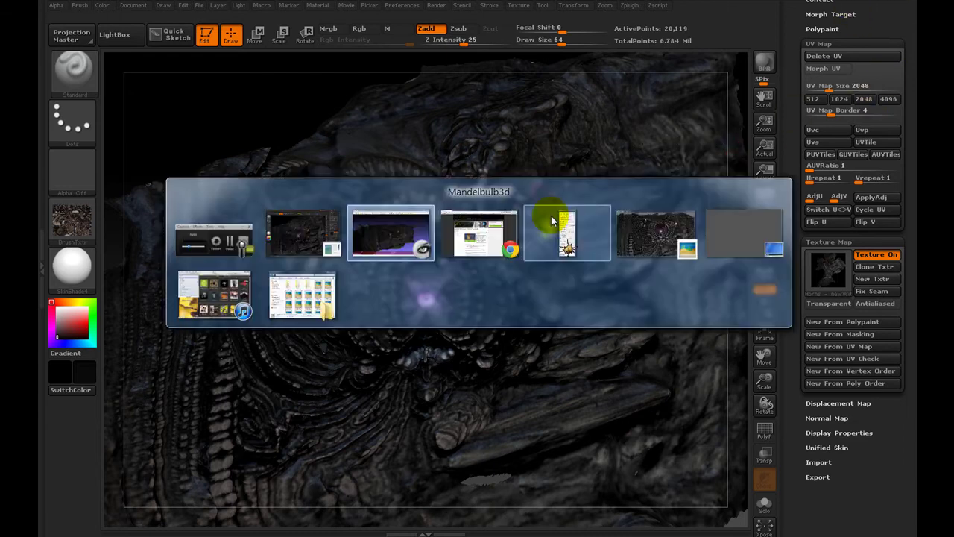
key(alt+Tab)
key(alt+Tab)
key(alt+Tab)
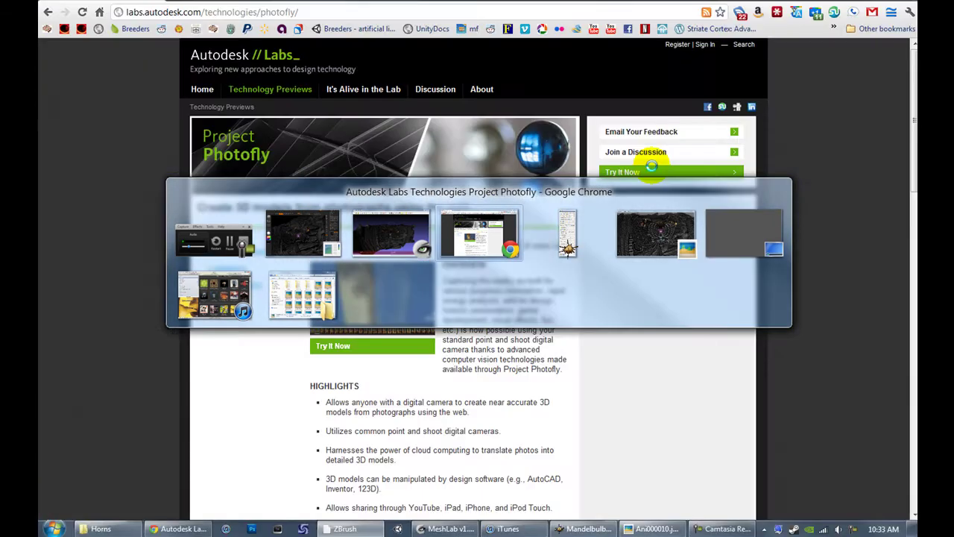
key(alt+Tab)
key(alt+Tab)
key(alt+Tab)
key(alt+Tab)
key(alt+Tab)
key(alt+Tab)
key(alt+Tab)
key(alt+Tab)
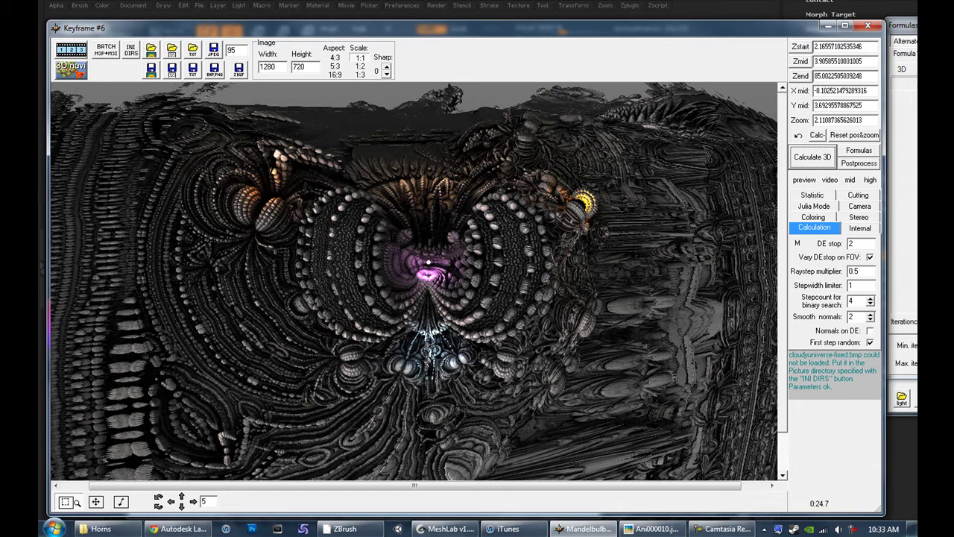
key(F10)
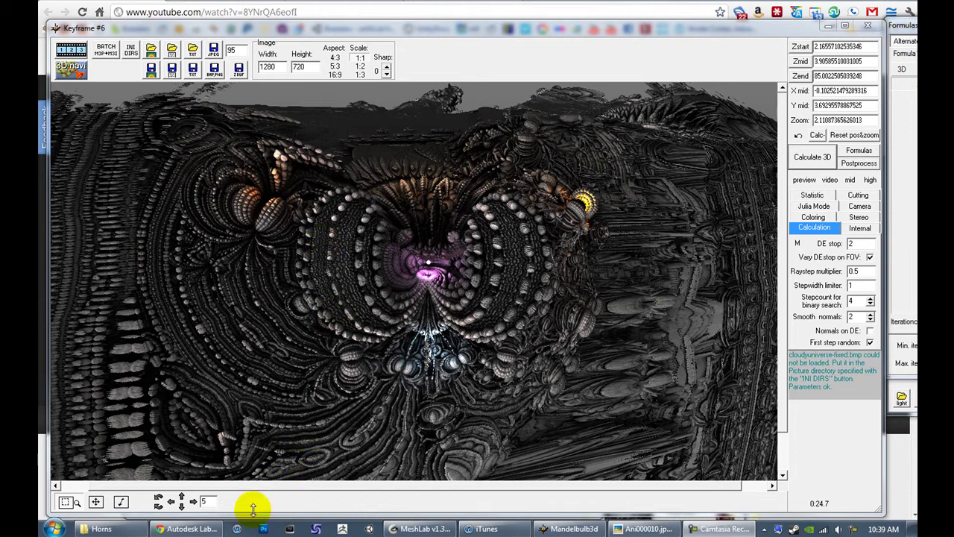
Load bit.ly/getm3d in the Fractal Forums tab to reach the Mandelbulb3D downloads page.
click(203, 528)
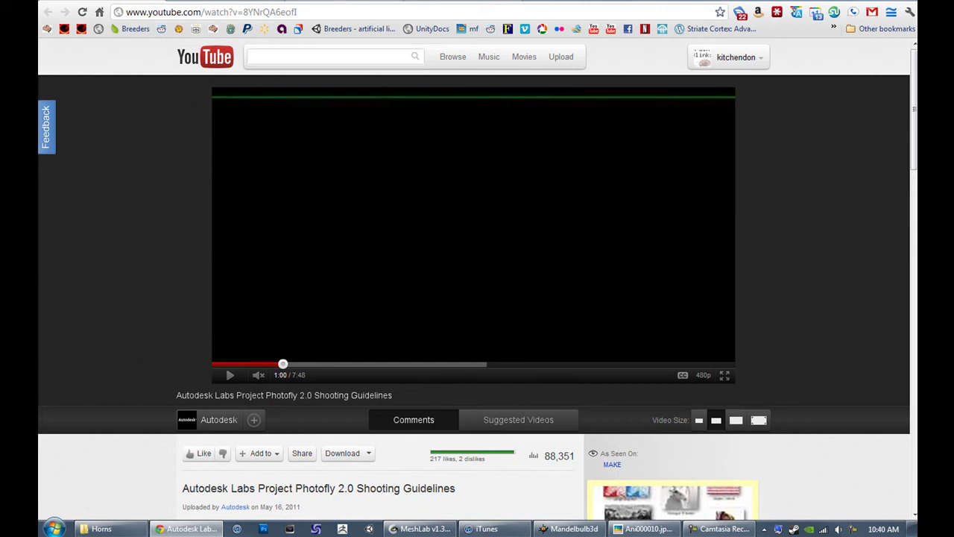
click(461, 1)
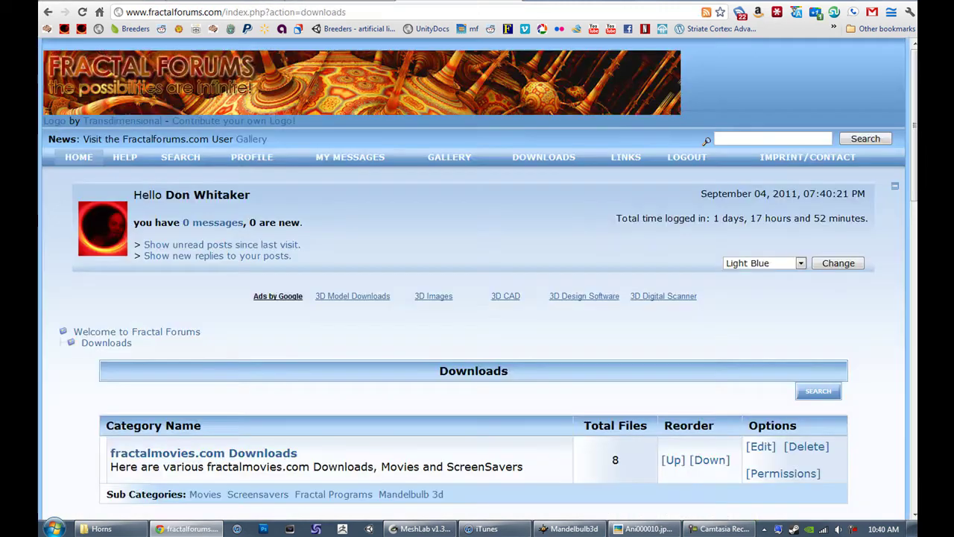
click(396, 13)
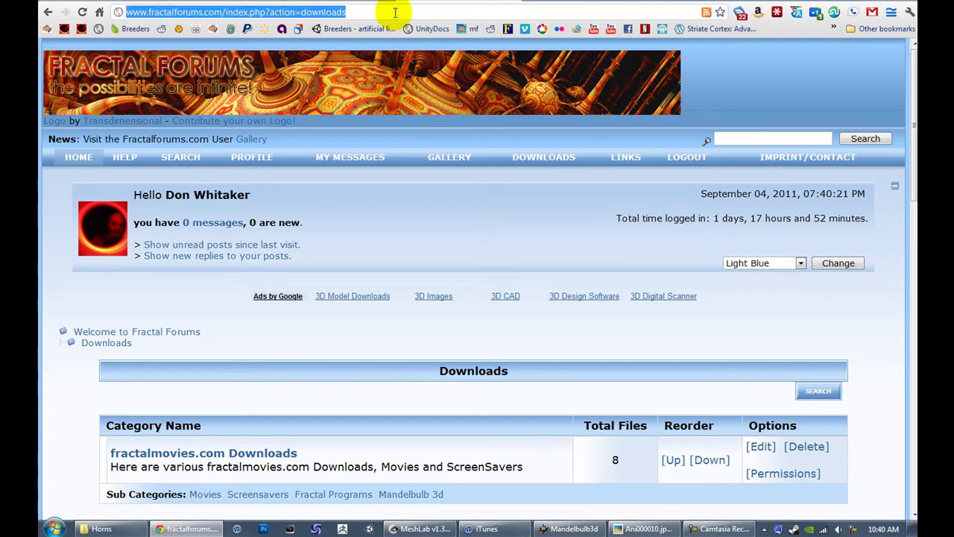
text(bit.ly)
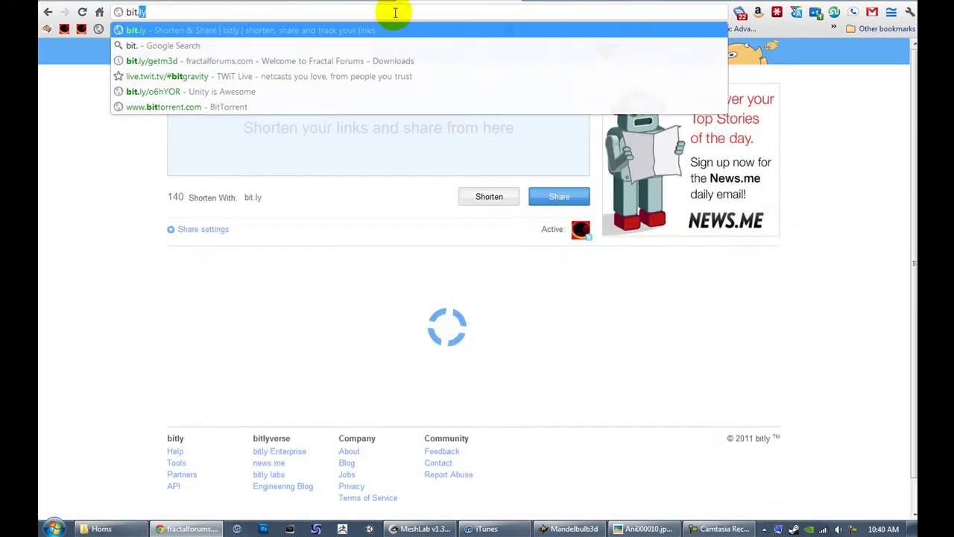
text(/)
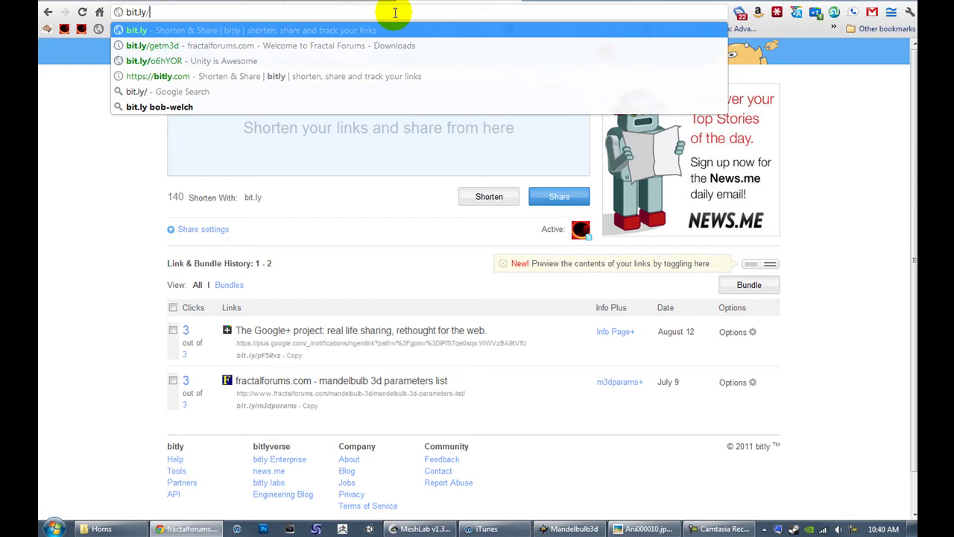
text(getm3d)
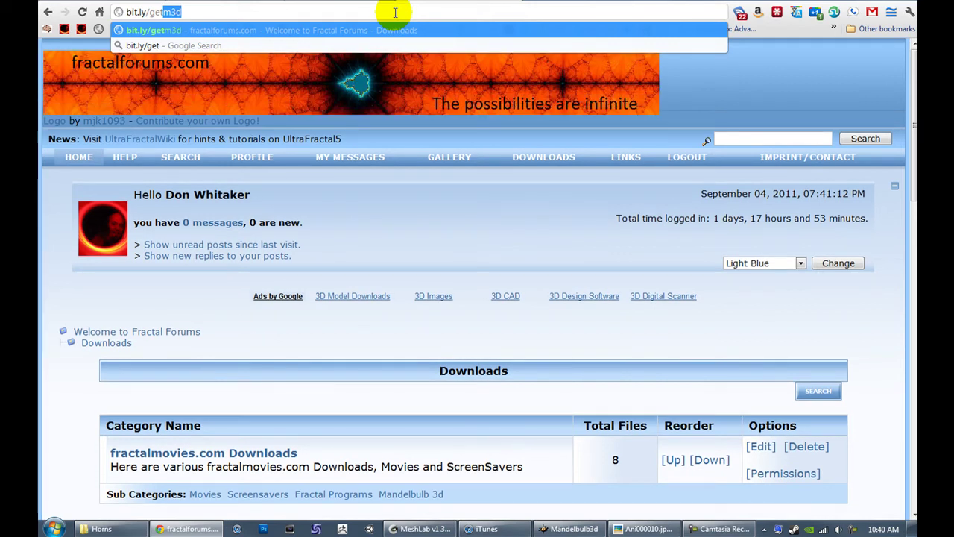
key(Left)
key(Left)
key(Left)
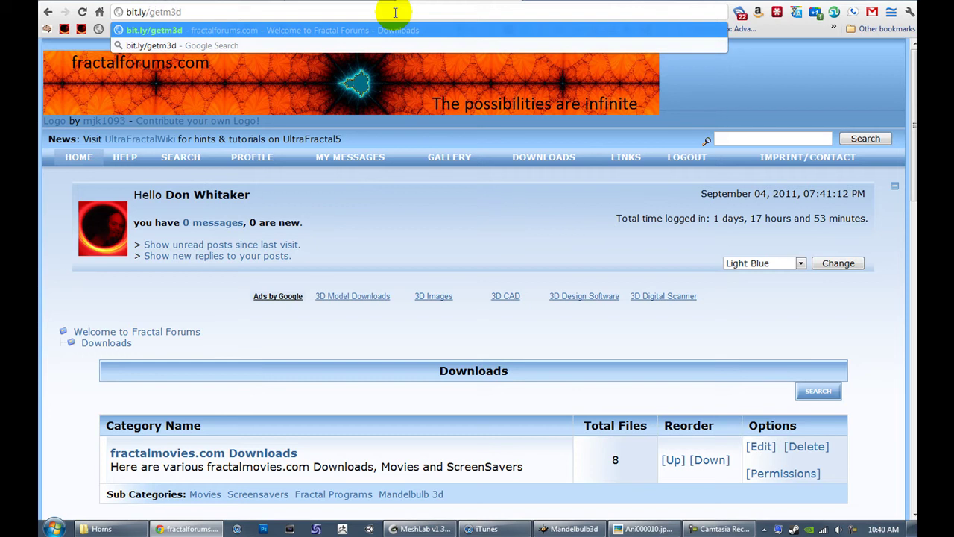
key(Return)
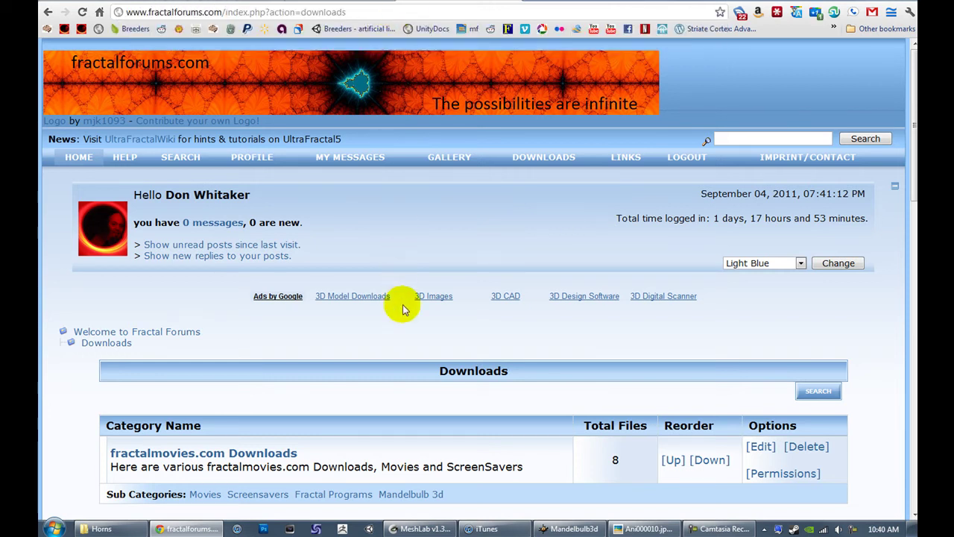
Scroll down the downloads list, then show the Google results for 'meshlab'.
scroll(405, 316, down, 3)
scroll(414, 314, down, 1)
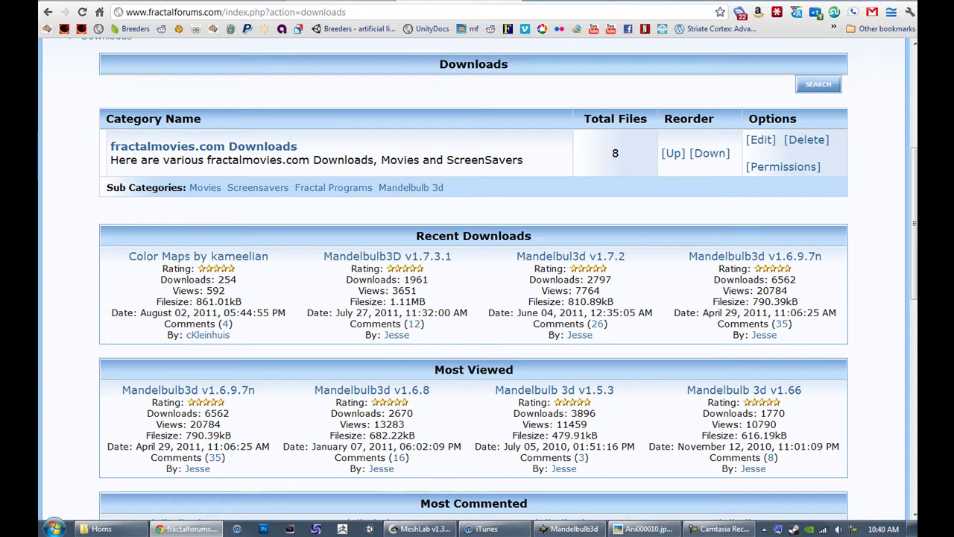
key(ctrl+Tab)
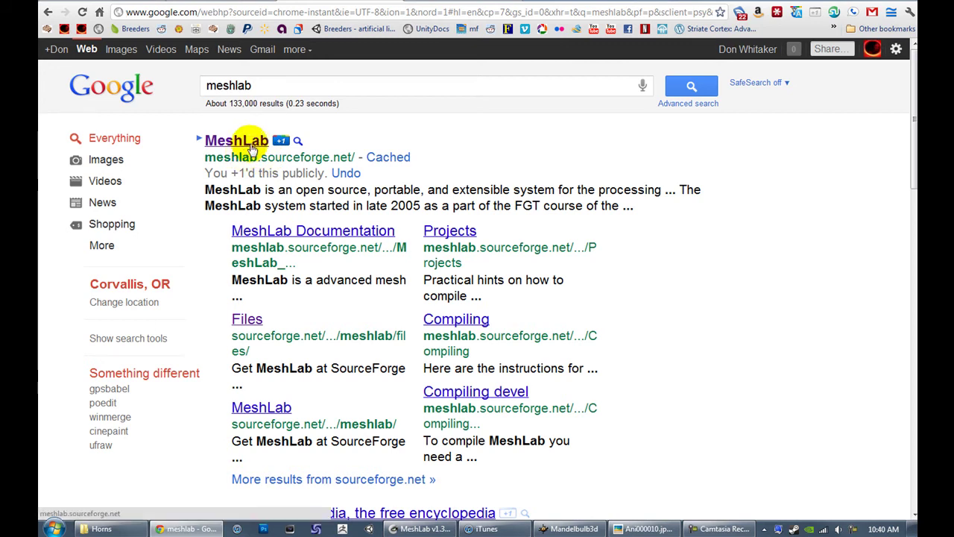
Open the MeshLab SourceForge homepage from the first search result and scroll through it.
click(248, 144)
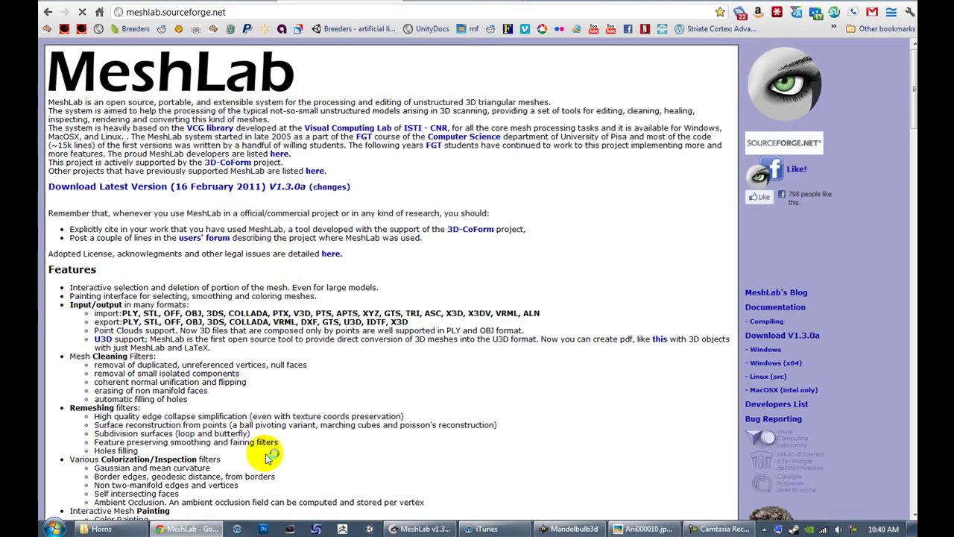
scroll(267, 456, down, 1)
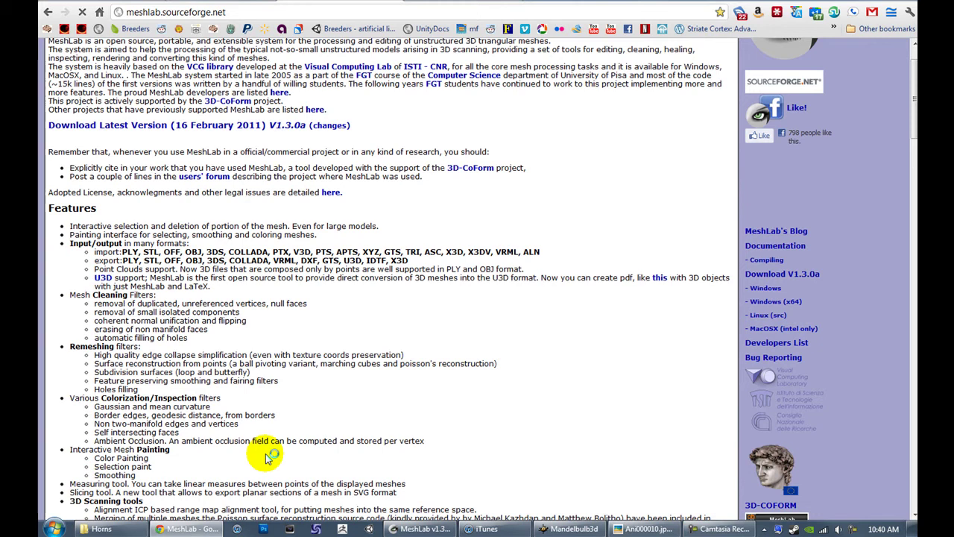
scroll(266, 457, up, 1)
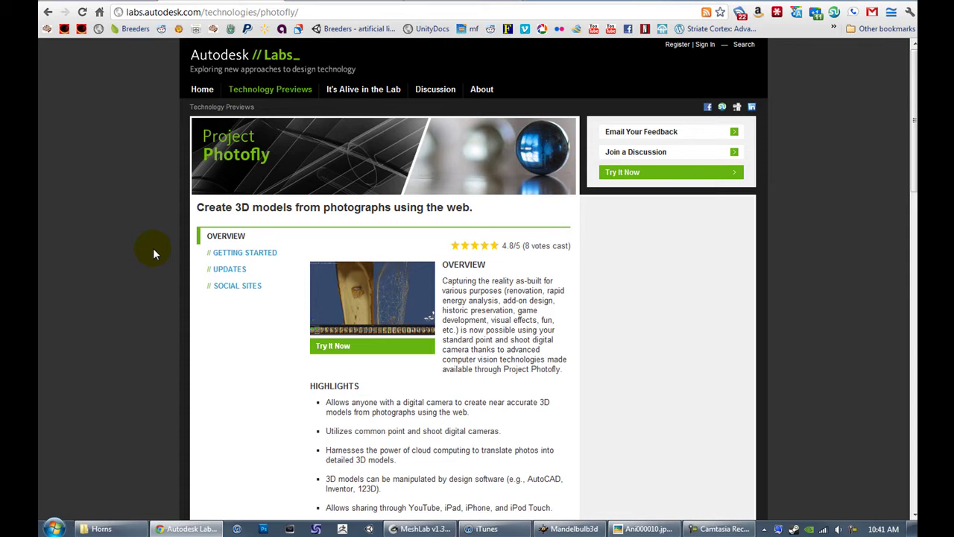
Play the Project Photofly 2.0 Shooting Guidelines video, then return to the Mandelbulb3D Keyframe window.
scroll(149, 223, down, 1)
click(97, 0)
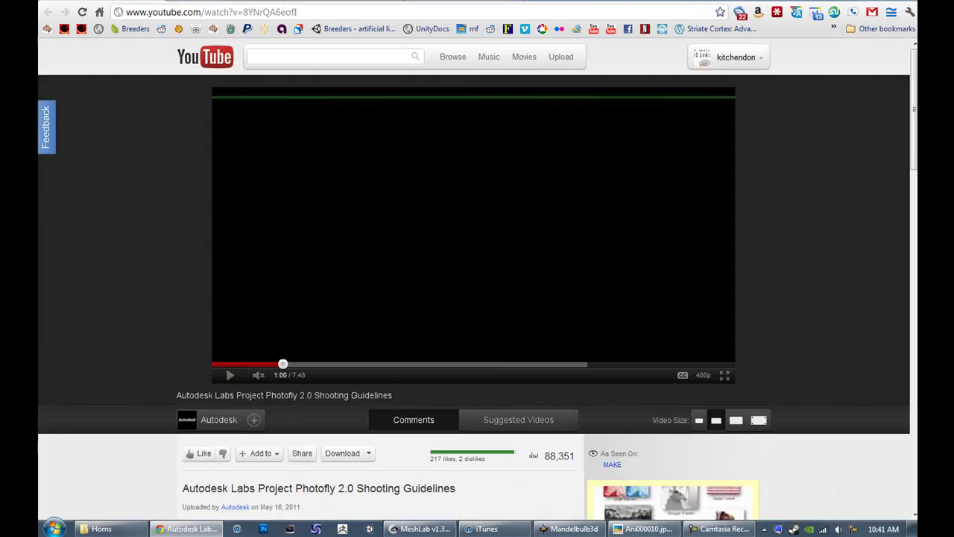
click(231, 375)
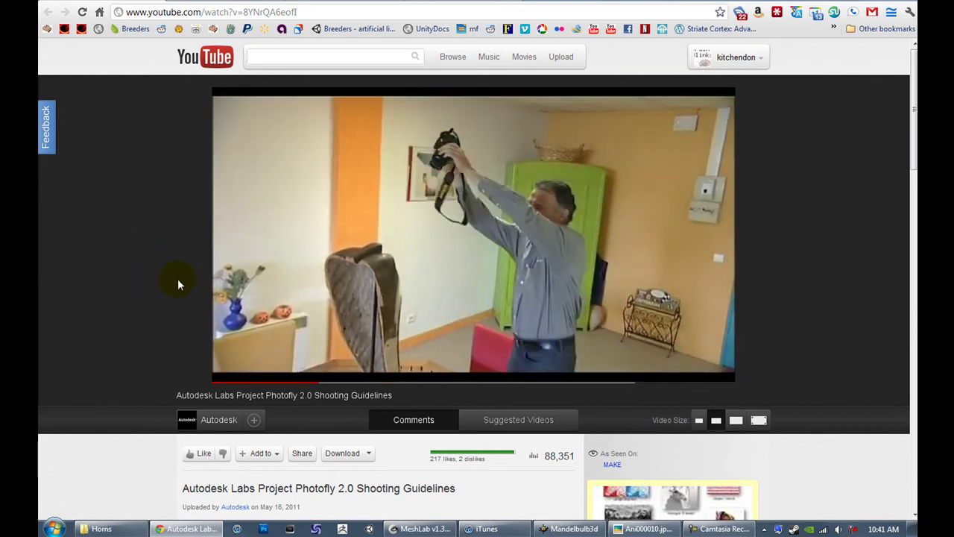
mouse_move(313, 234)
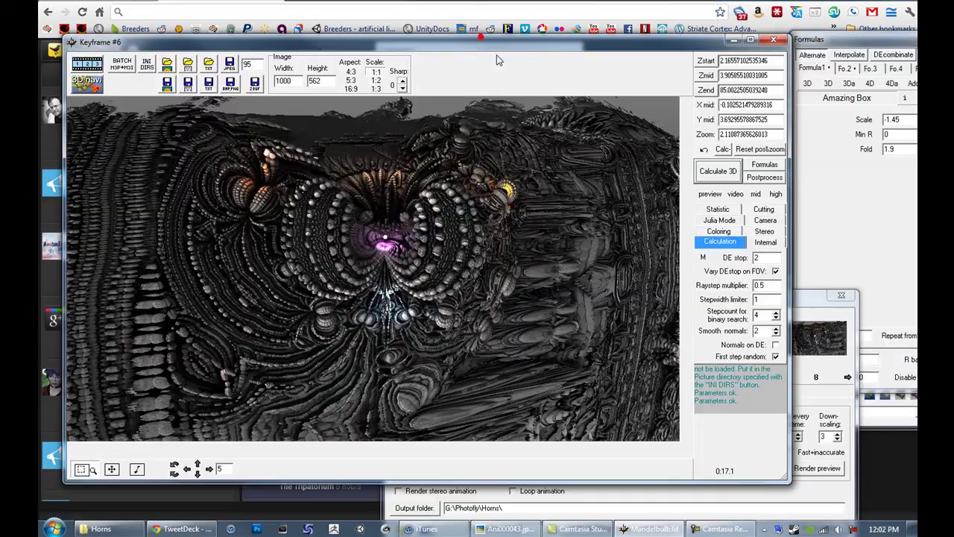
click(497, 59)
Advance the Animation maker keyframe strip forward to keyframes 23–27.
click(809, 298)
click(848, 377)
click(848, 377)
click(848, 377)
click(848, 377)
click(848, 377)
click(848, 377)
click(848, 377)
click(849, 378)
click(848, 377)
click(848, 377)
click(848, 377)
click(848, 377)
click(848, 377)
click(848, 378)
click(848, 378)
click(848, 377)
click(848, 377)
click(848, 377)
click(849, 377)
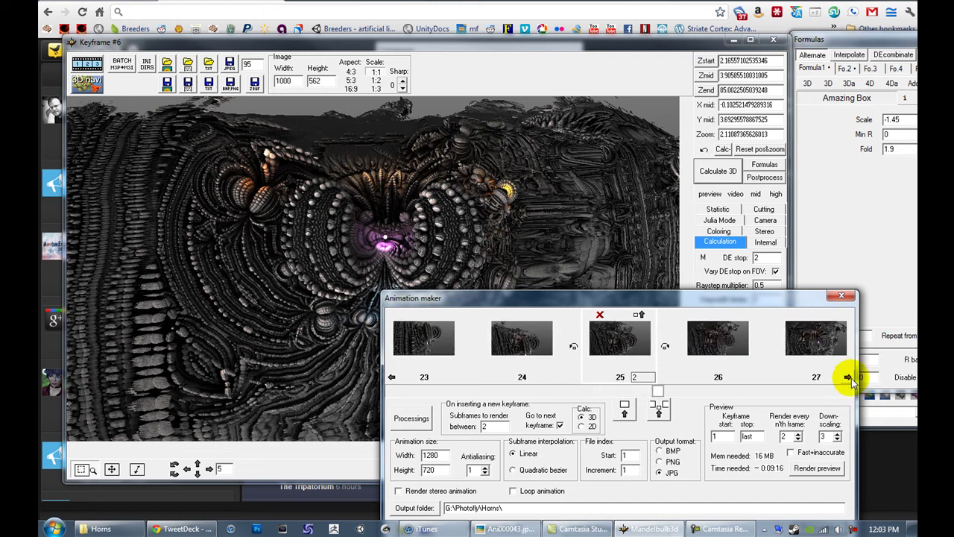
Page on to the final keyframes 33–37 and bring the Lighting window forward.
click(848, 378)
click(848, 377)
click(559, 84)
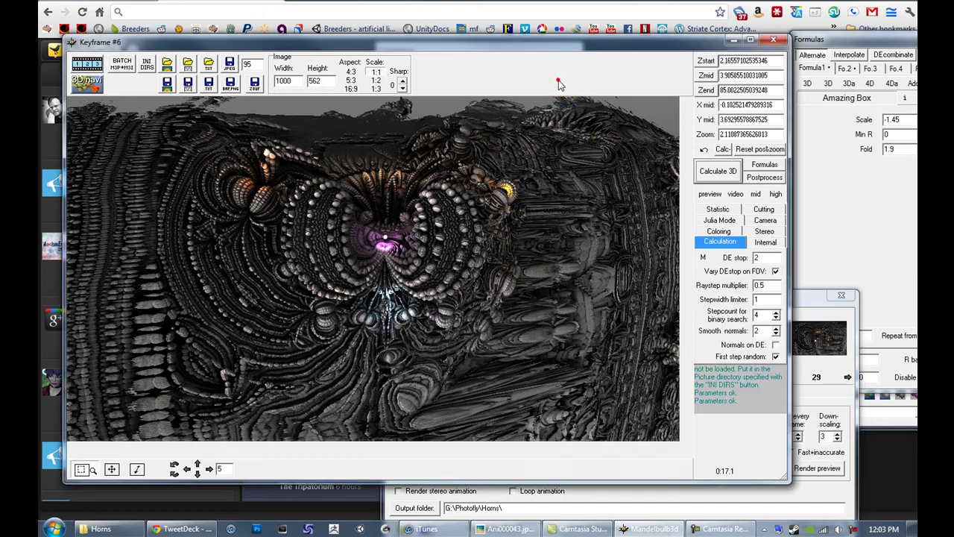
click(811, 307)
click(848, 377)
click(848, 377)
click(848, 377)
click(849, 377)
click(848, 378)
click(848, 377)
click(848, 377)
click(848, 377)
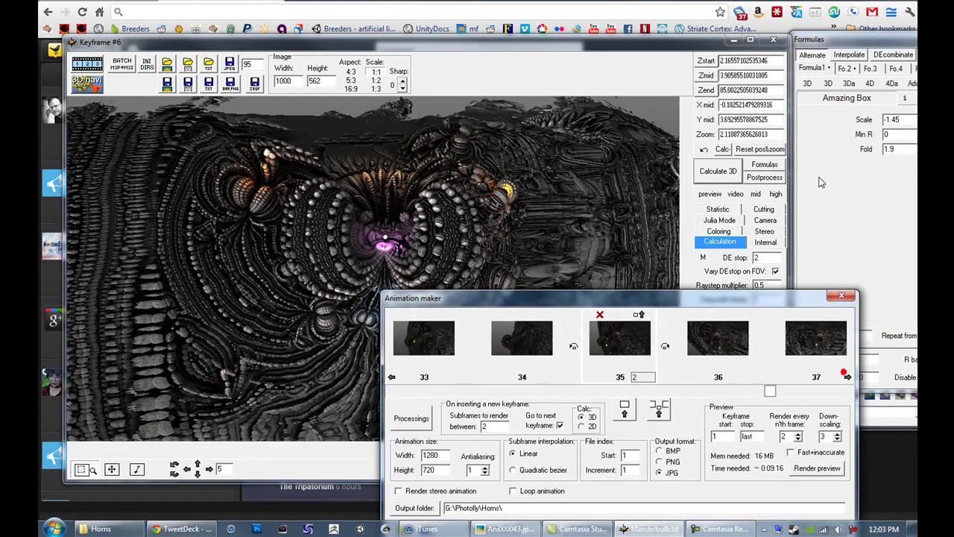
click(833, 44)
click(833, 44)
click(833, 44)
Move the Lighting and Animation maker panels aside and position the Keyframe #6 render in front.
drag(833, 43, 687, 84)
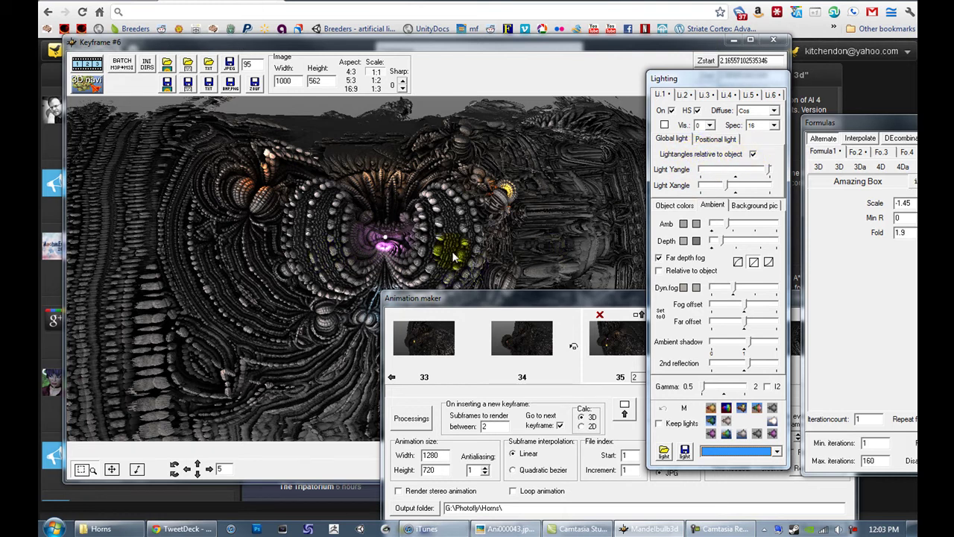
drag(525, 304, 618, 283)
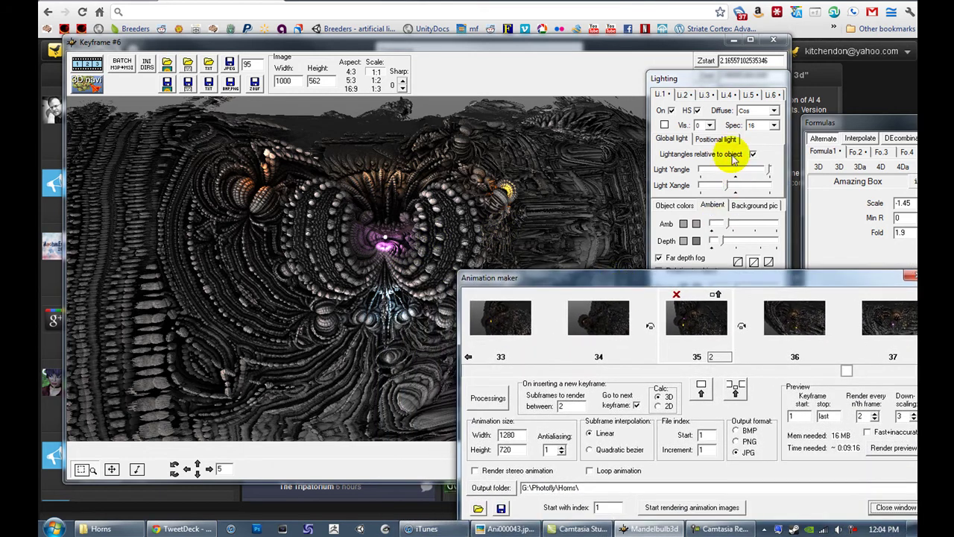
click(586, 46)
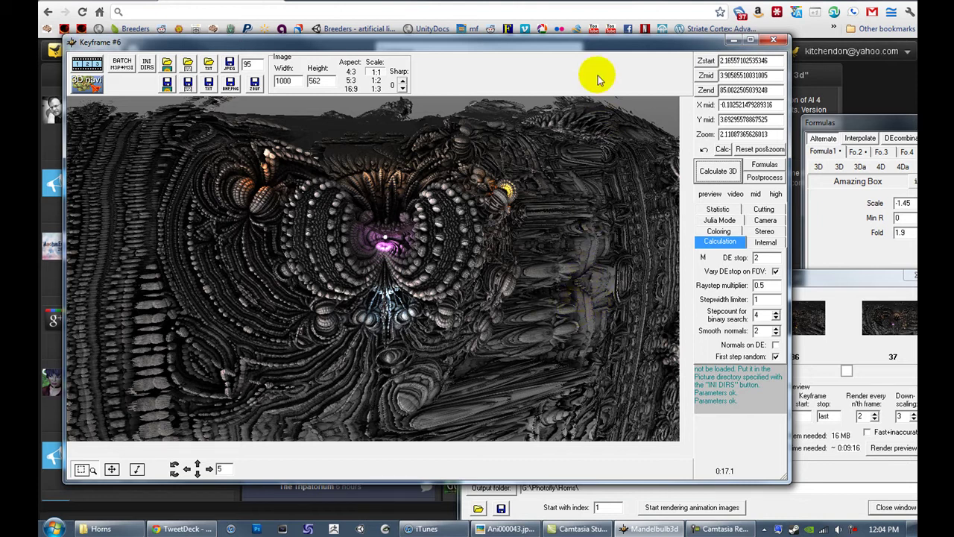
drag(618, 42, 609, 38)
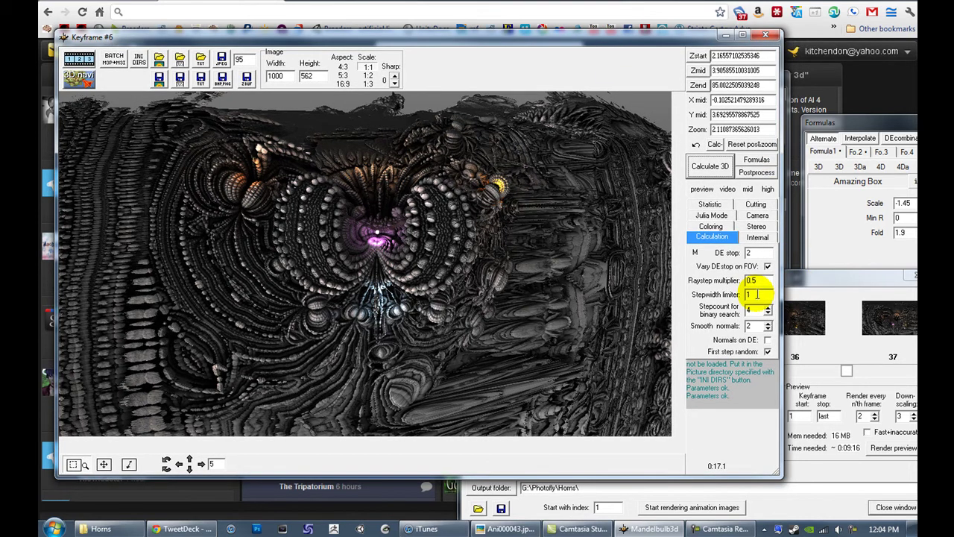
drag(605, 37, 605, 54)
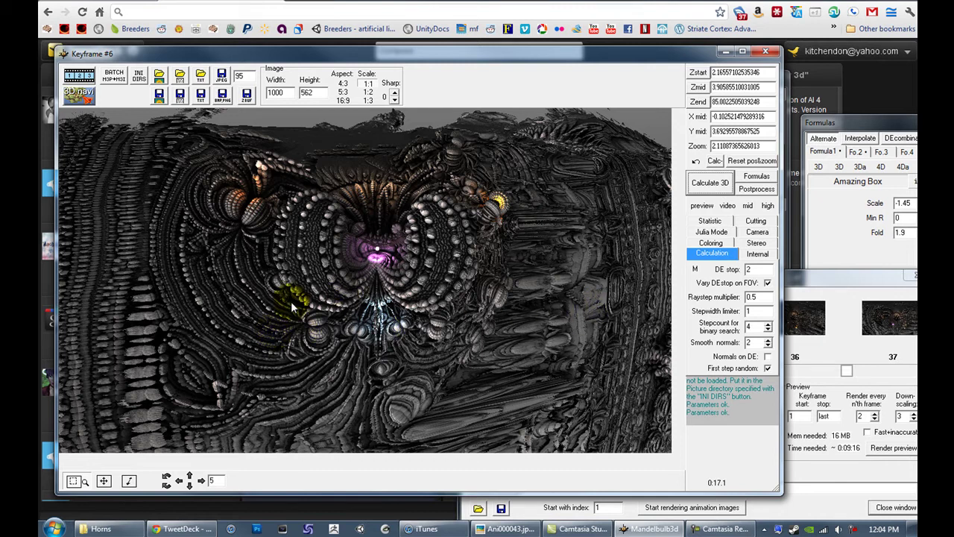
Step the Animation maker keyframes back three times toward 26–30, then return Keyframe #6 to front.
click(847, 274)
click(469, 357)
click(470, 357)
click(470, 357)
click(553, 69)
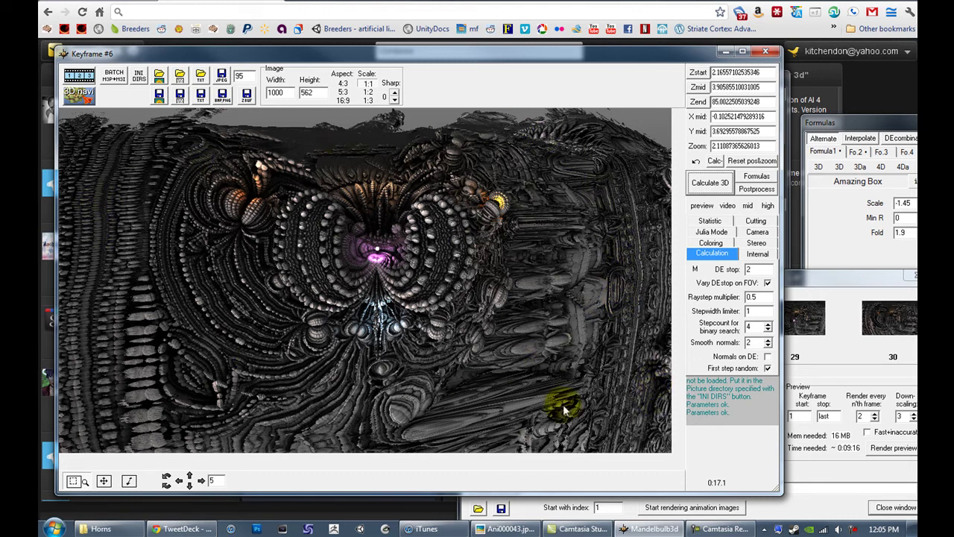
Bring up Picasa Photo Viewer and step forward through the first rendered Ani frames.
click(498, 528)
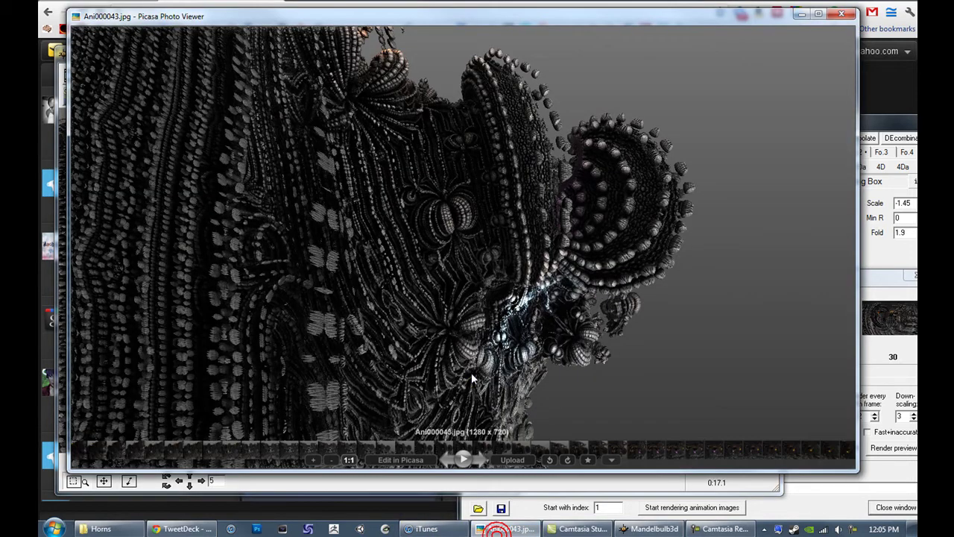
scroll(471, 373, up, 4)
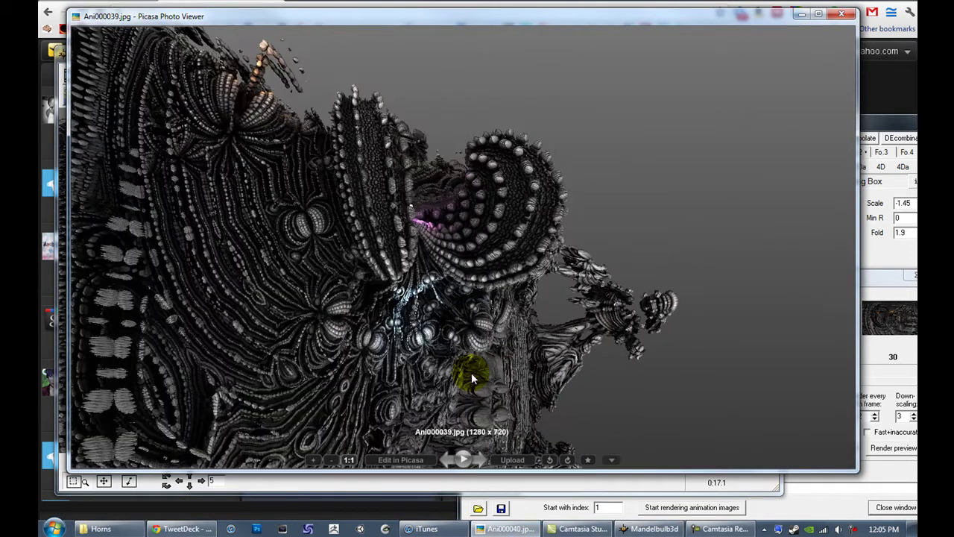
scroll(471, 378, up, 20)
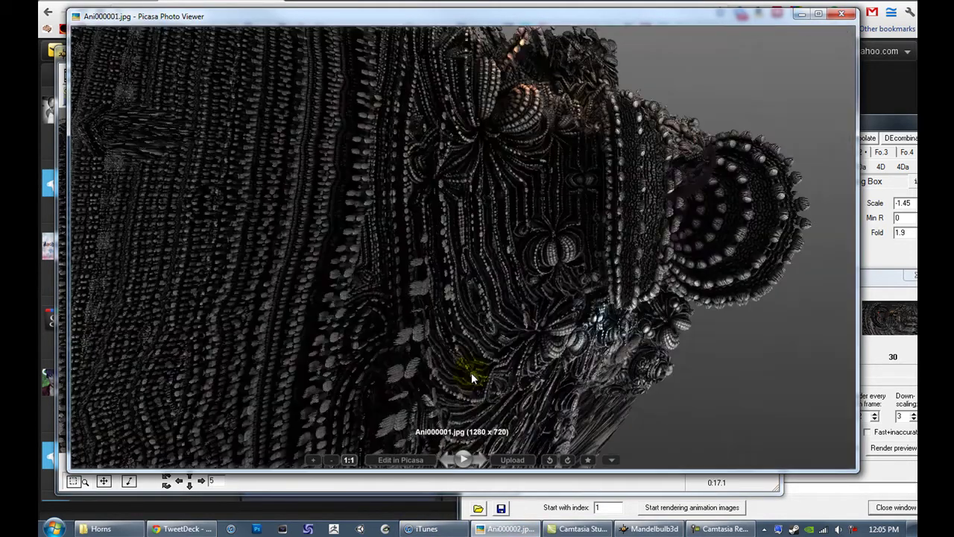
key(Right)
key(Right)
key(Right)
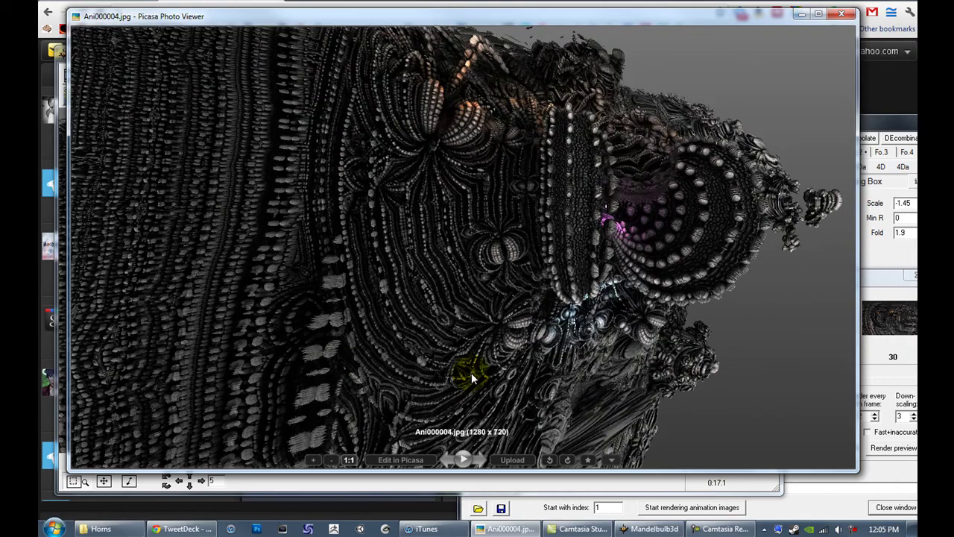
key(Right)
key(Right)
key(Right)
key(Right)
key(Right)
key(Right)
key(Right)
key(Right)
key(Right)
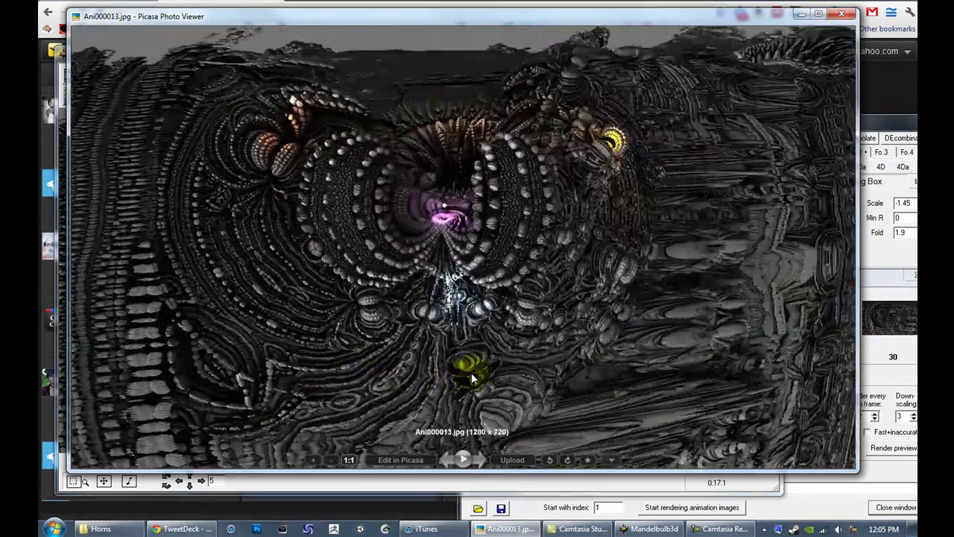
key(Right)
key(Right)
key(Right)
key(Right)
key(Right)
key(Right)
key(Right)
key(Right)
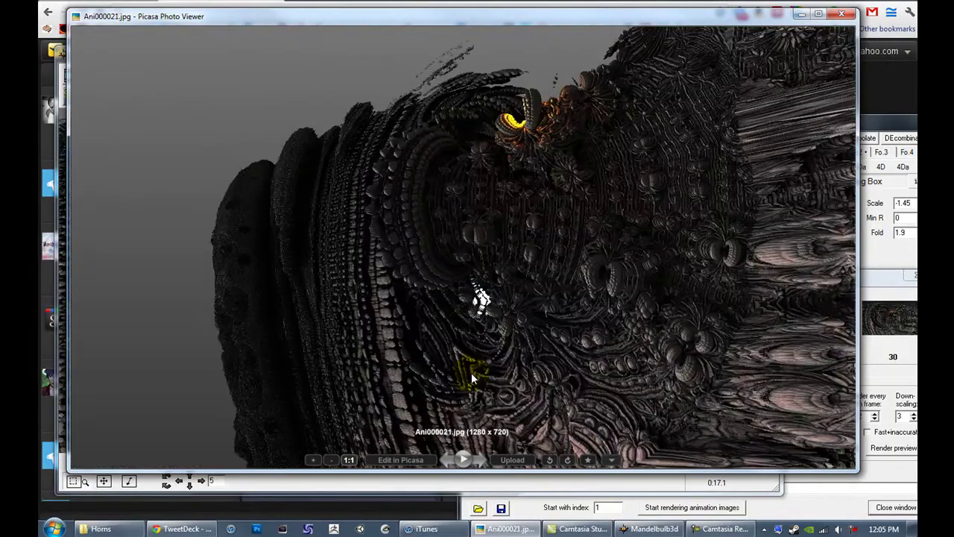
key(Right)
key(Right)
key(Right)
key(Right)
key(Right)
key(Right)
key(Right)
key(Right)
key(Right)
key(Right)
key(Right)
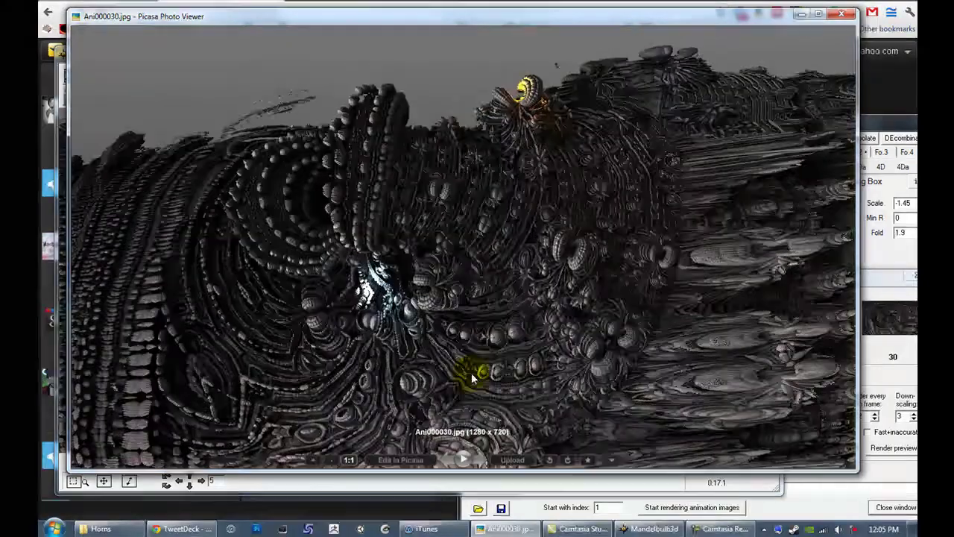
key(Right)
key(Right)
key(Right)
key(Right)
key(Right)
key(Right)
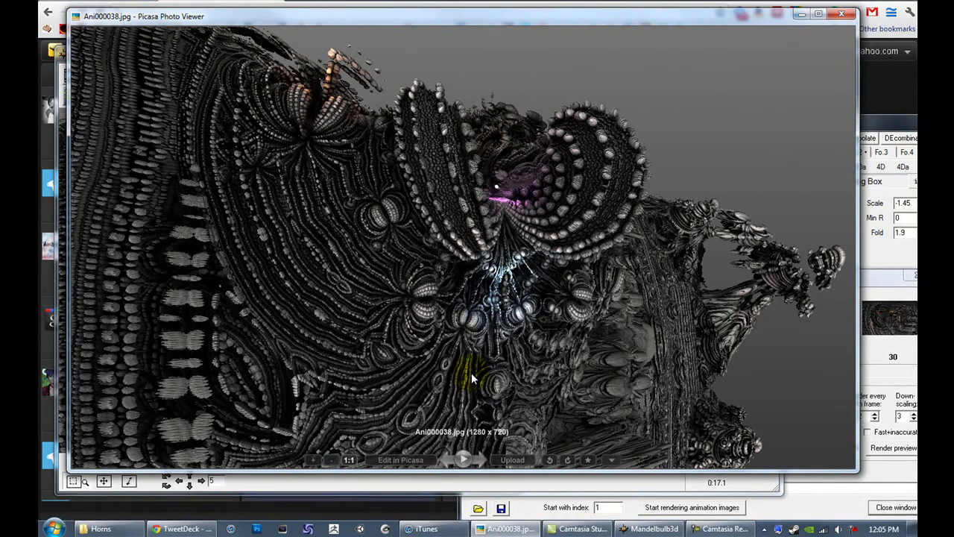
Continue past Ani000040.jpg to the last frame Ani000061.jpg, then switch back to Mandelbulb3D.
key(Right)
key(Right)
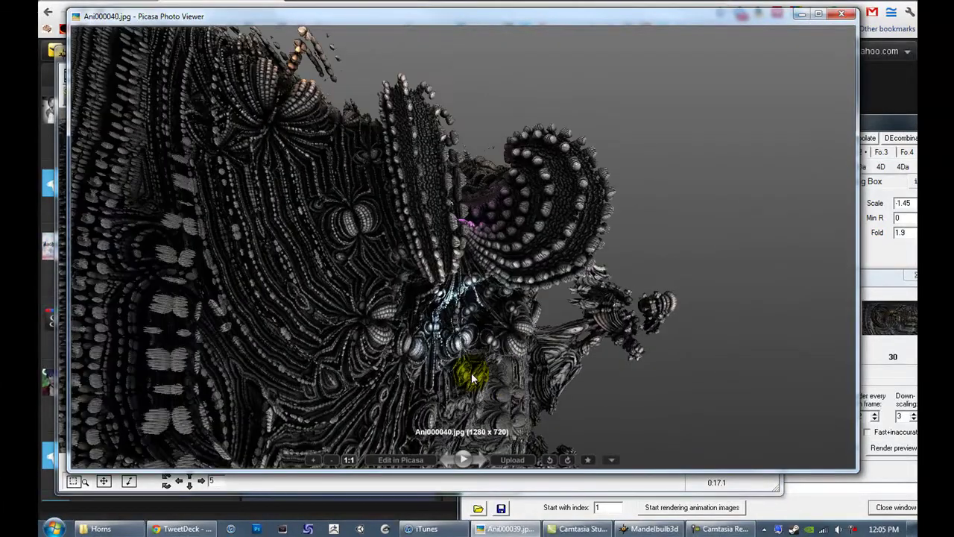
key(Left)
key(Left)
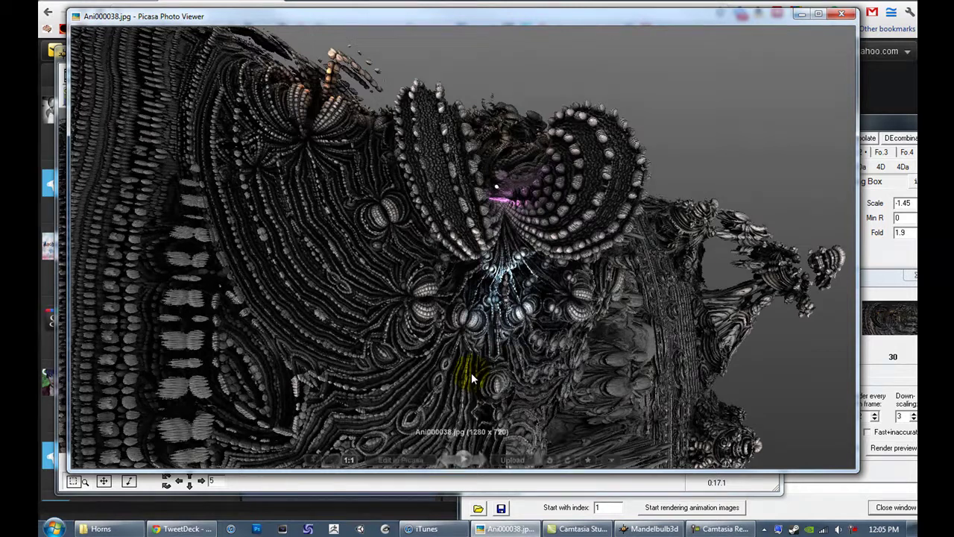
key(Right)
key(Right)
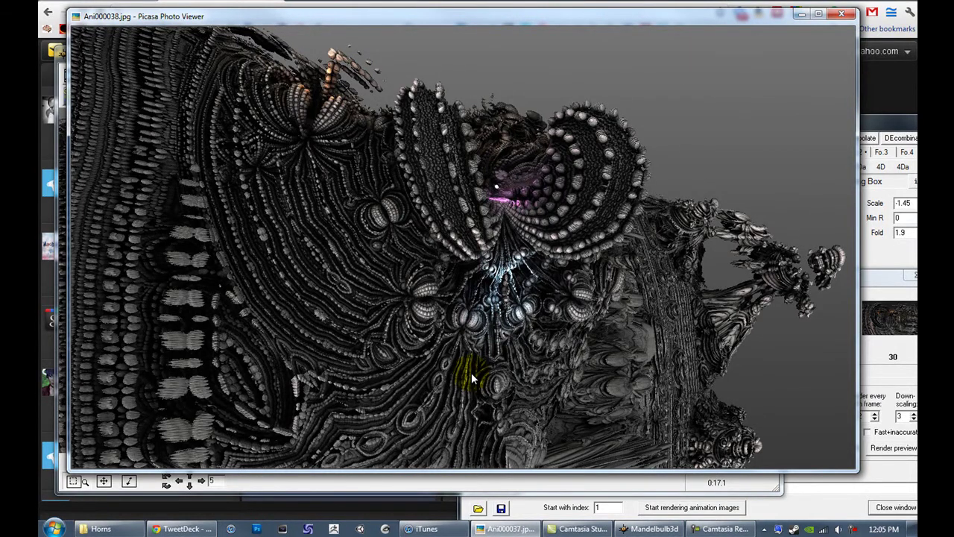
key(Right)
key(Right)
key(Right)
key(Right)
key(Right)
key(Right)
key(Right)
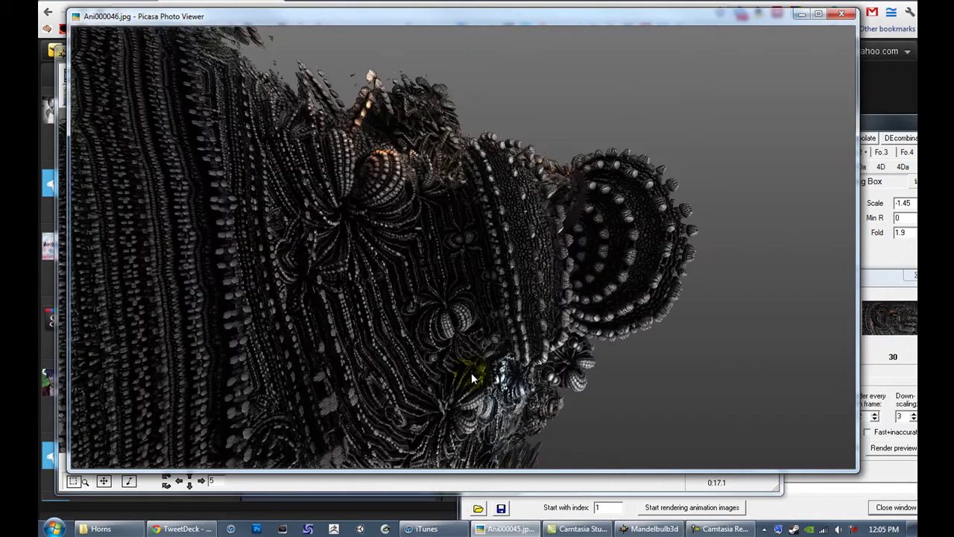
key(Right)
key(Right)
key(Right)
key(Right)
key(Right)
key(Right)
key(Right)
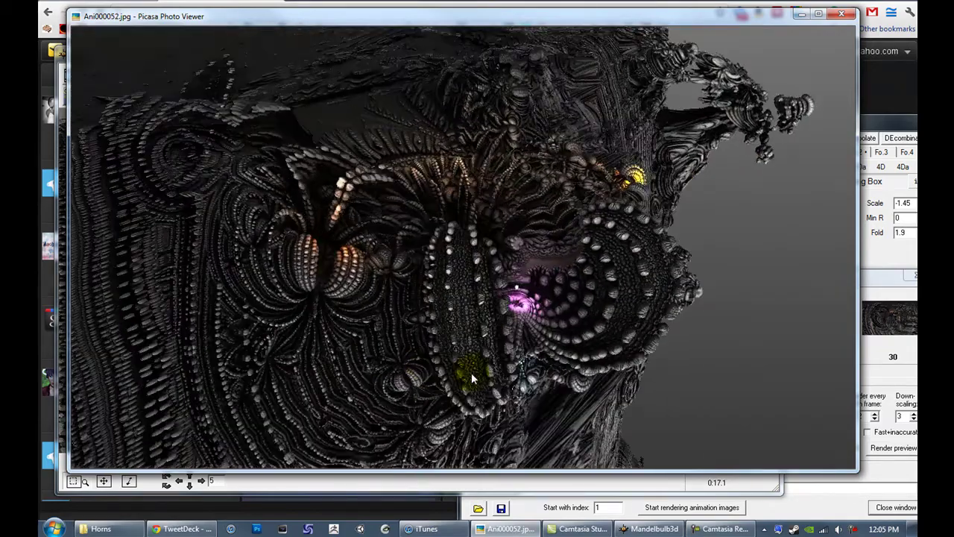
key(Right)
key(Right)
key(Right)
key(Right)
key(Right)
key(Right)
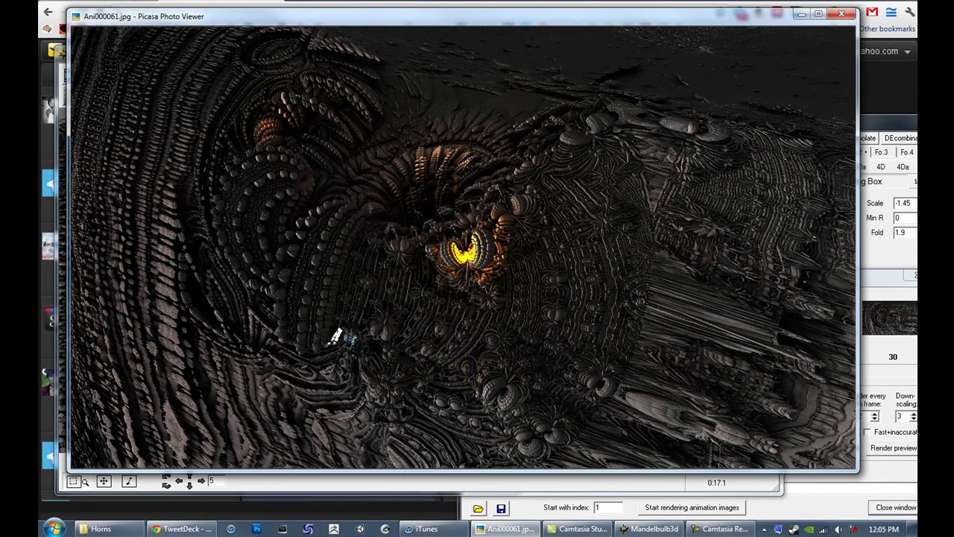
key(alt+Tab)
Return to Mandelbulb3D, open the Navigator and shift the viewpoint toward the fractal.
click(654, 528)
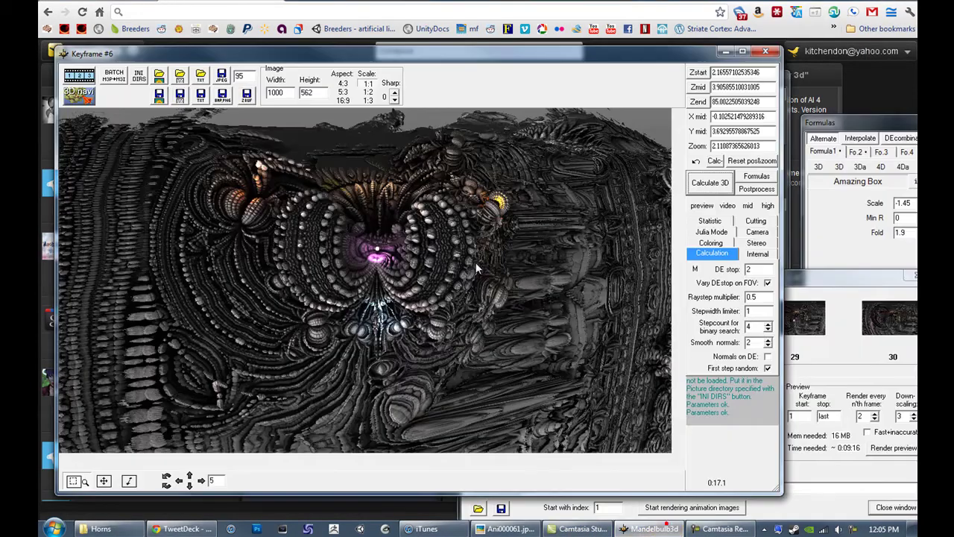
click(78, 95)
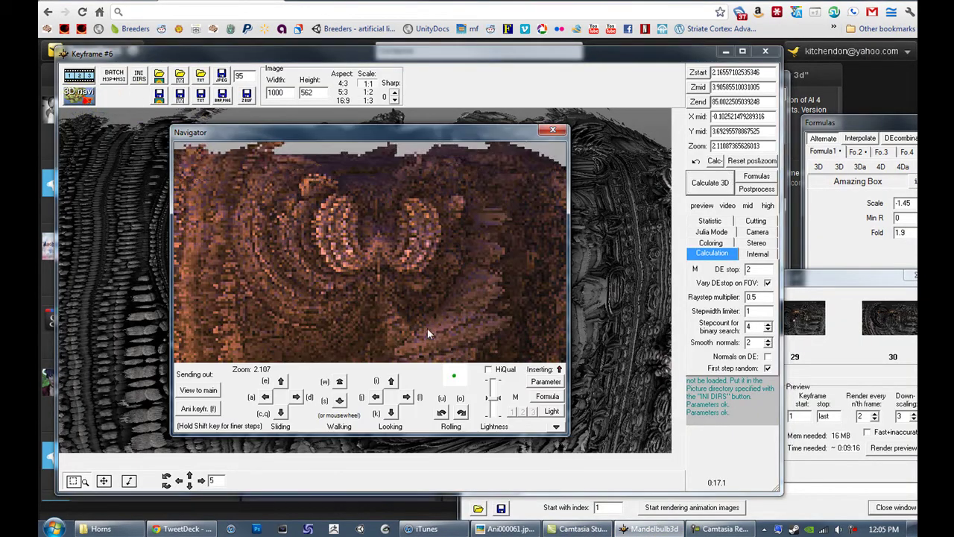
scroll(389, 288, up, 3)
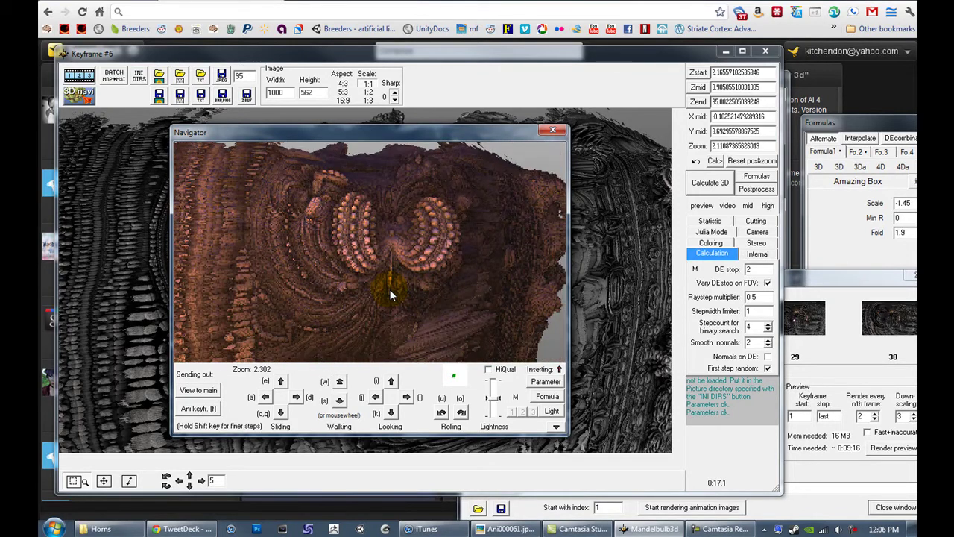
key(l)
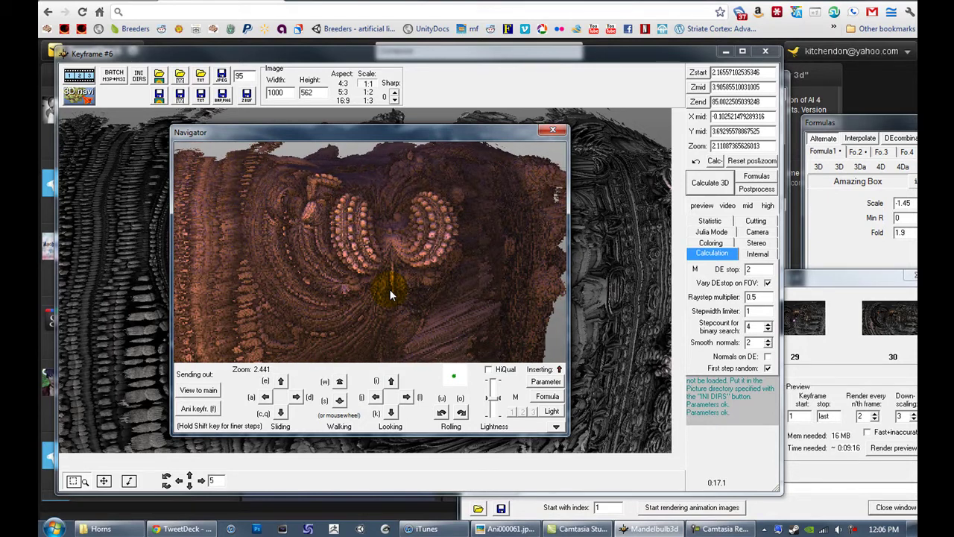
scroll(389, 288, up, 5)
scroll(389, 289, up, 5)
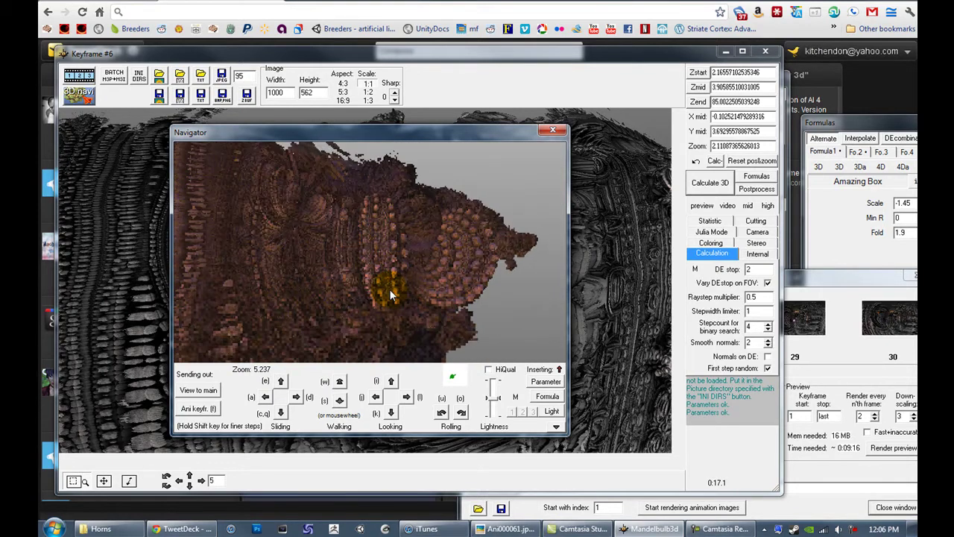
Zoom the Navigator preview to about 5.039 and move its window slightly right.
scroll(389, 289, down, 5)
scroll(389, 289, down, 4)
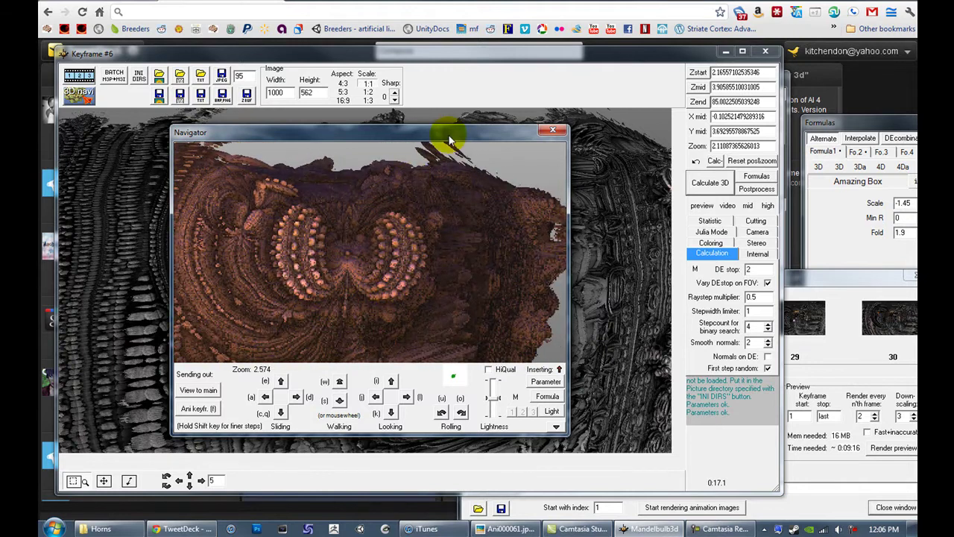
scroll(448, 134, down, 2)
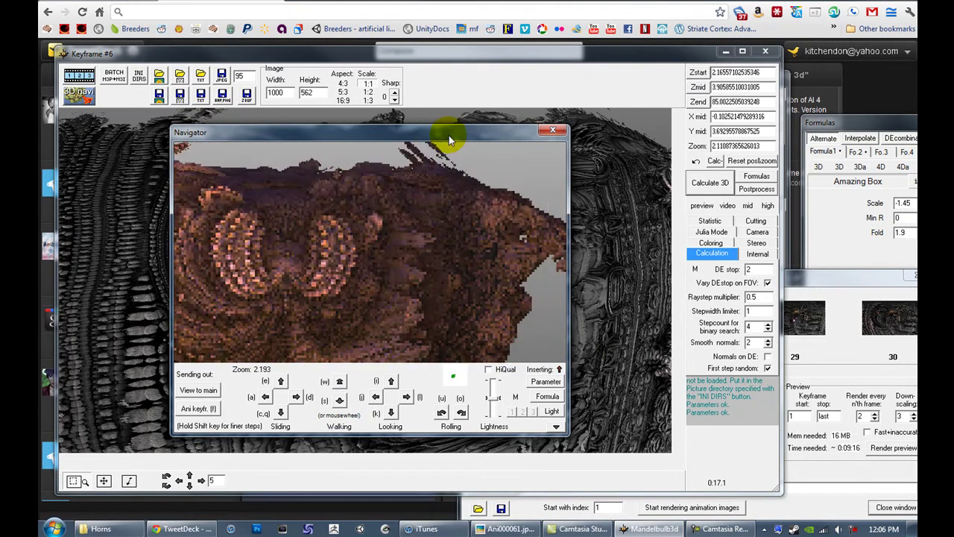
scroll(448, 134, down, 2)
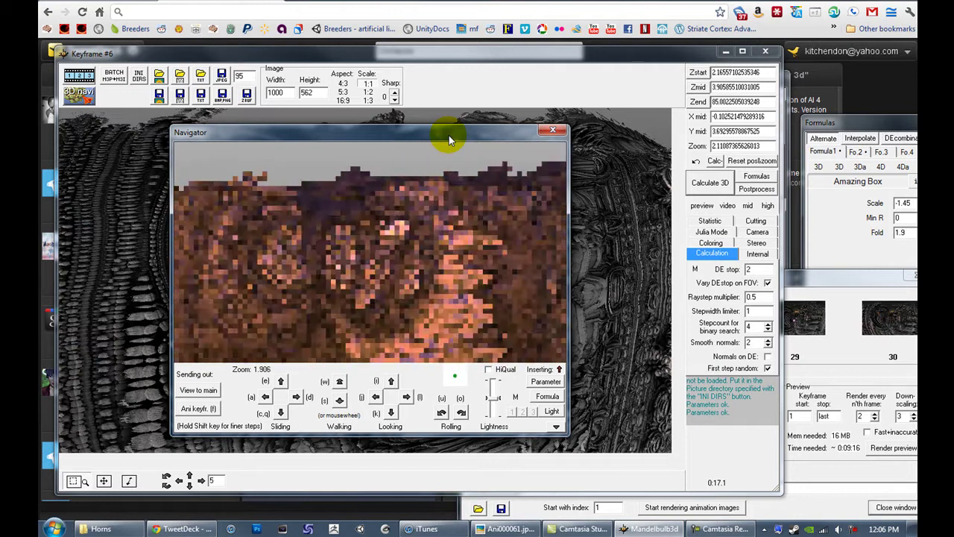
scroll(448, 139, up, 1)
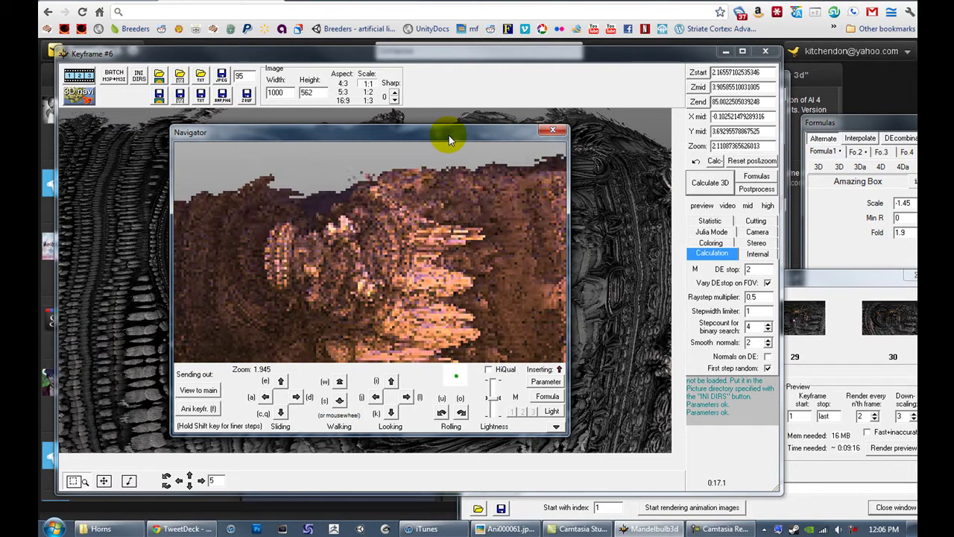
scroll(448, 139, down, 2)
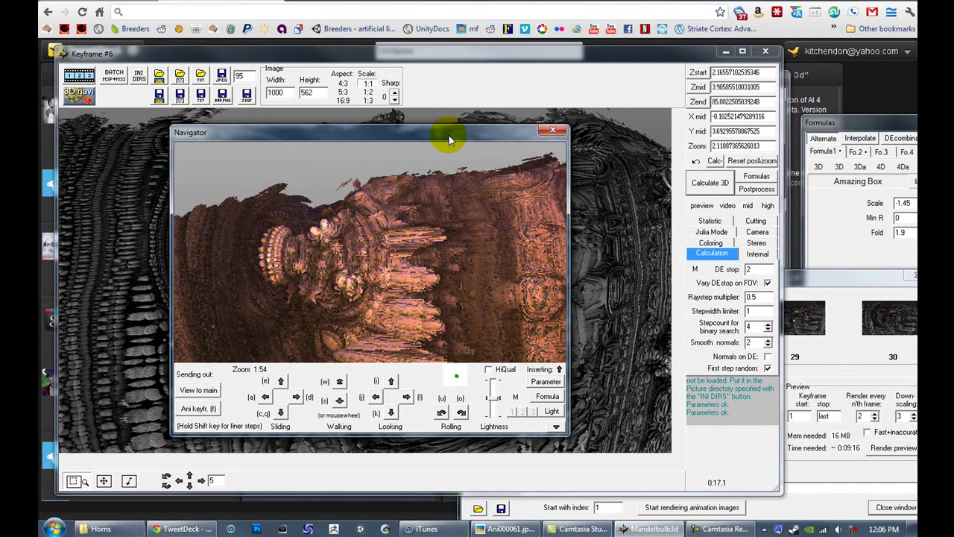
scroll(449, 140, up, 2)
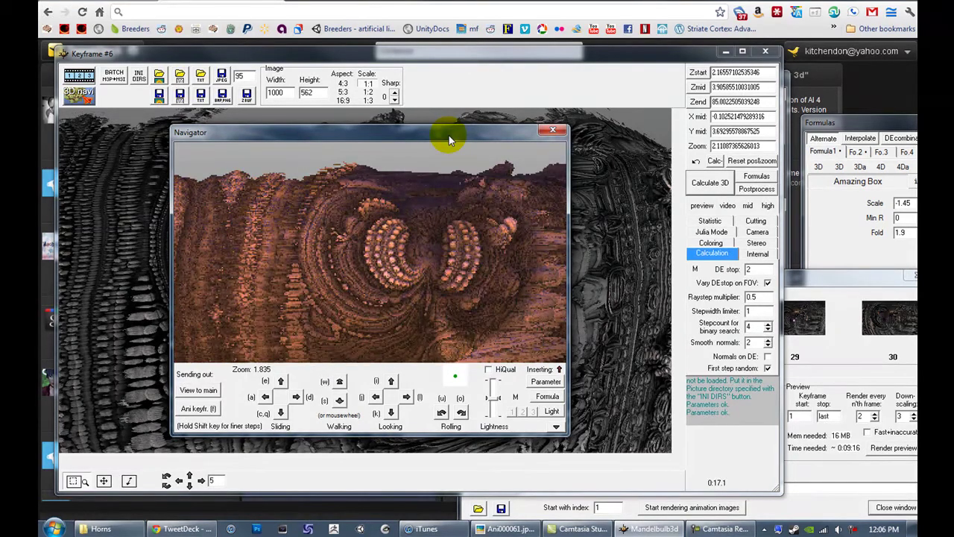
scroll(448, 140, down, 1)
scroll(448, 140, up, 6)
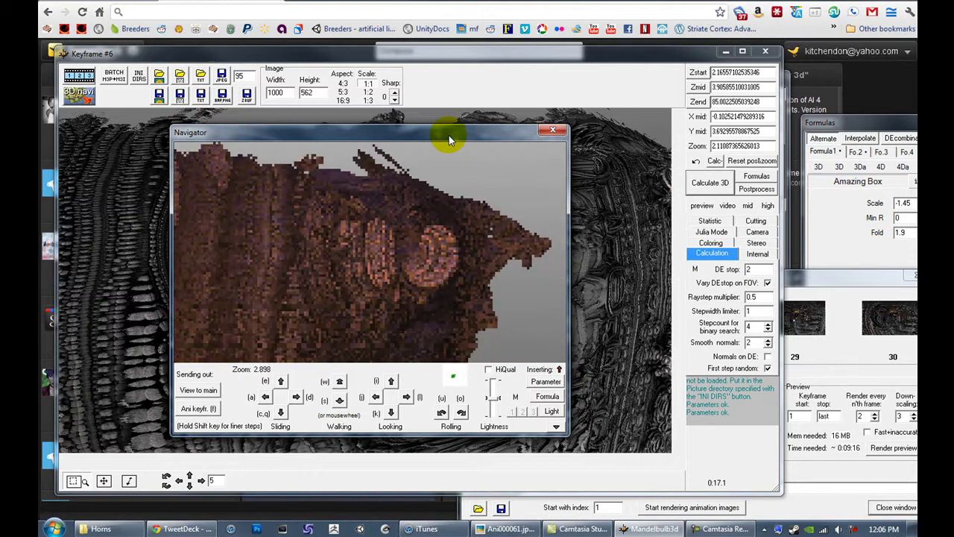
scroll(449, 140, up, 1)
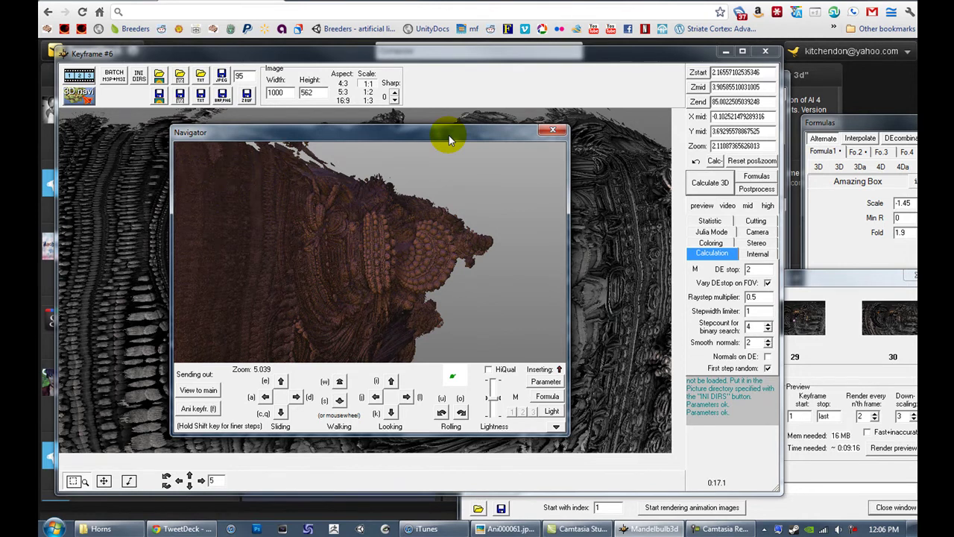
drag(449, 139, 487, 142)
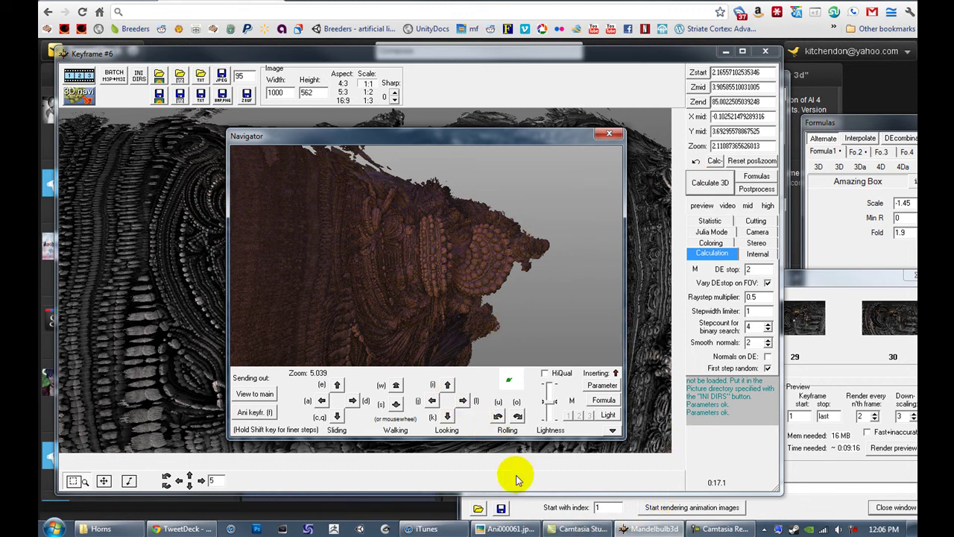
Browse the Ani frames between Ani000051 and Ani000037 in Picasa, then minimize the viewer.
click(507, 529)
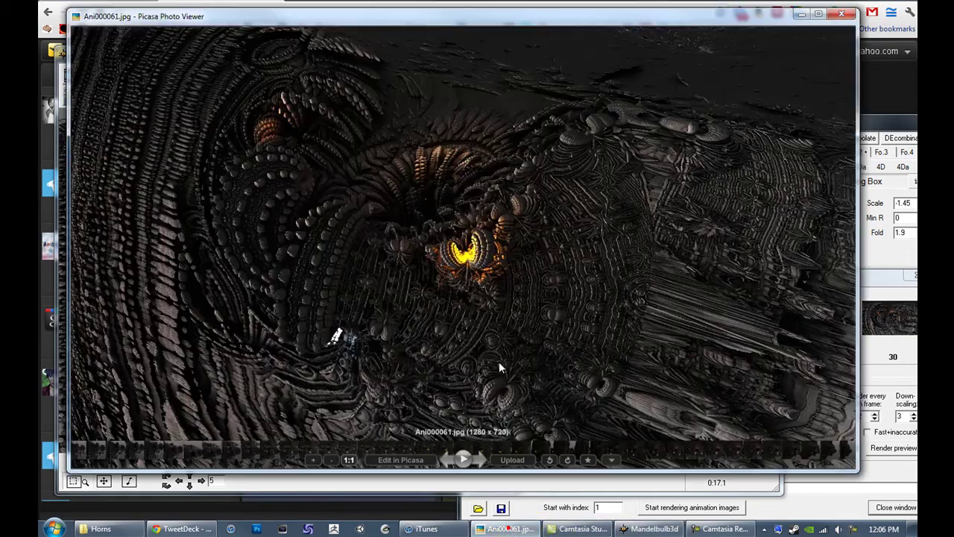
key(Left)
key(Left)
key(Left)
key(Left)
key(Left)
key(Left)
key(Left)
key(Left)
key(Left)
key(Left)
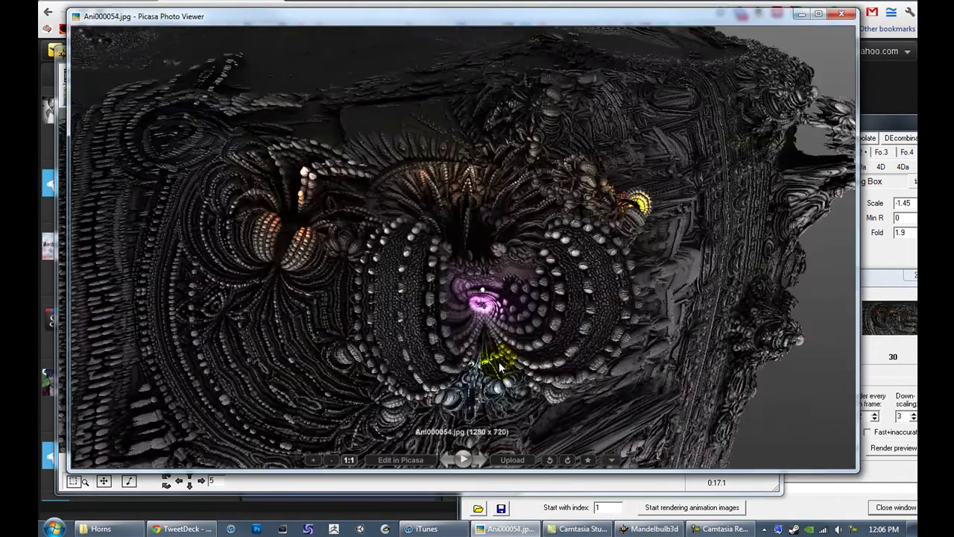
key(Left)
key(Left)
key(Left)
key(Left)
key(Left)
key(Left)
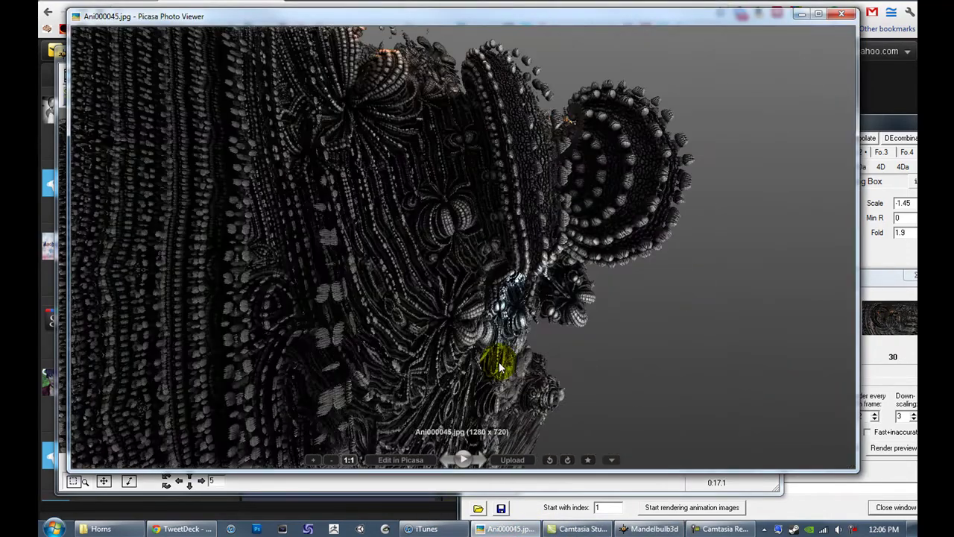
key(Right)
key(Right)
key(Right)
key(Right)
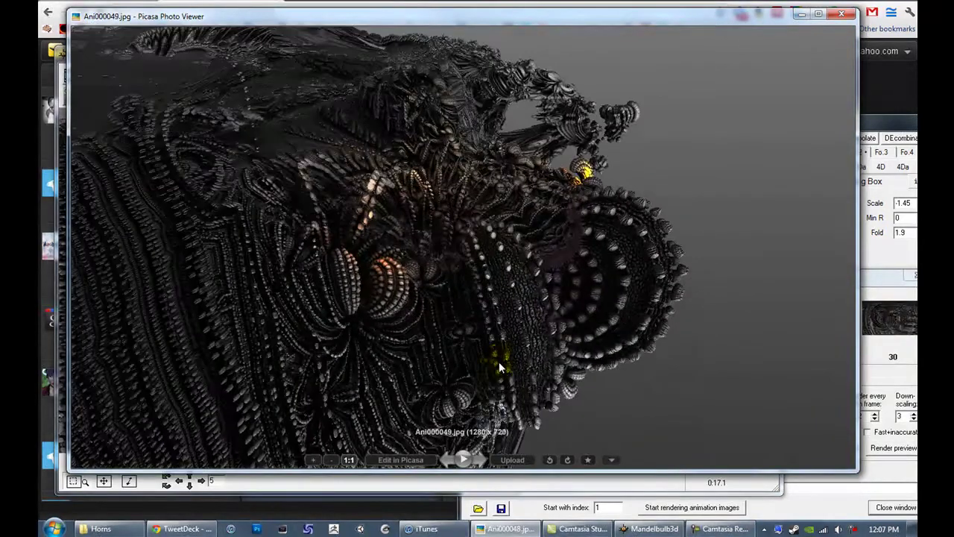
key(Right)
key(Right)
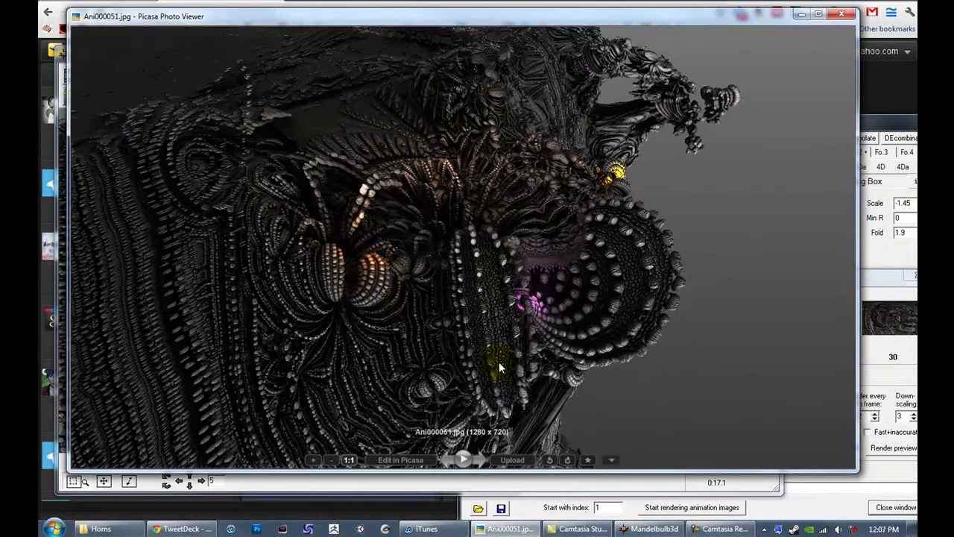
key(Left)
key(Left)
key(Left)
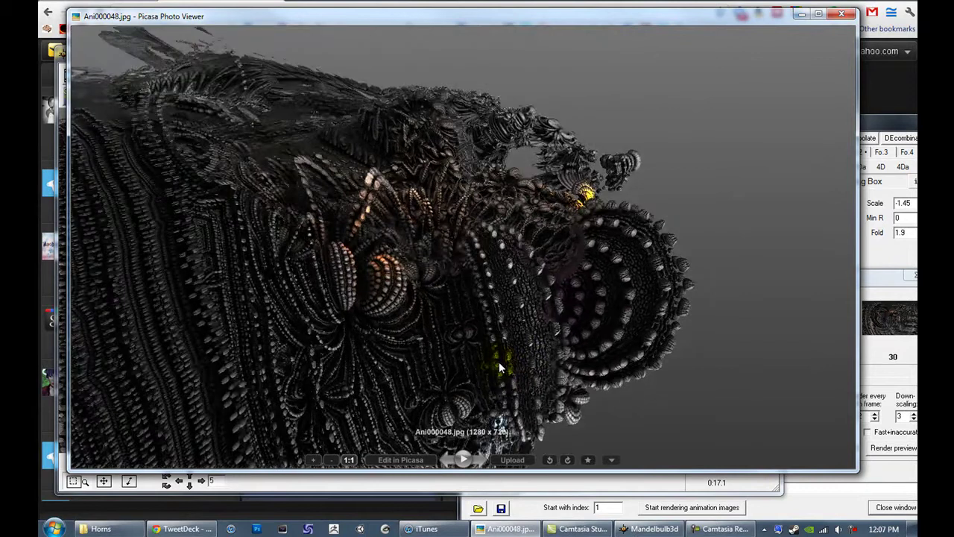
key(Left)
key(Left)
key(Left)
key(Left)
key(Left)
key(Left)
key(Left)
key(Left)
key(Left)
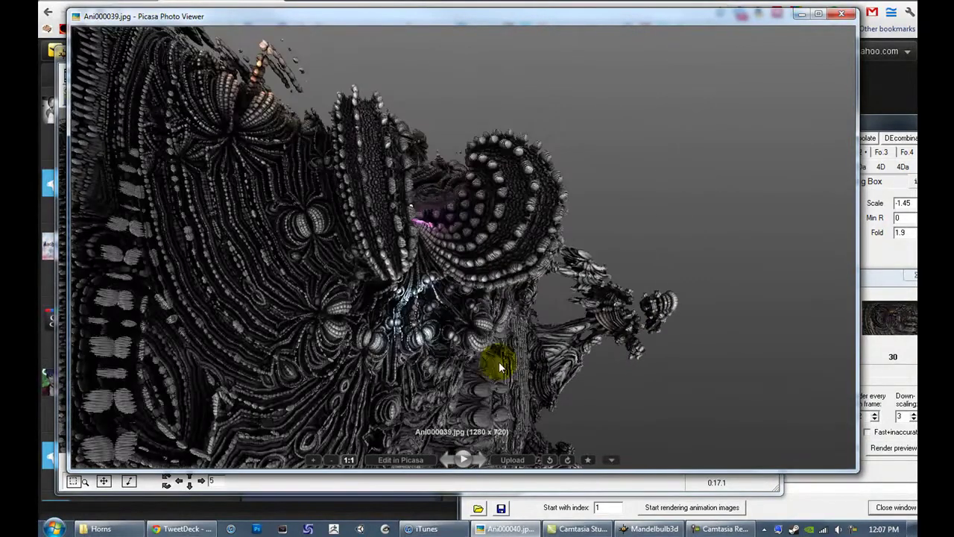
key(Left)
key(Left)
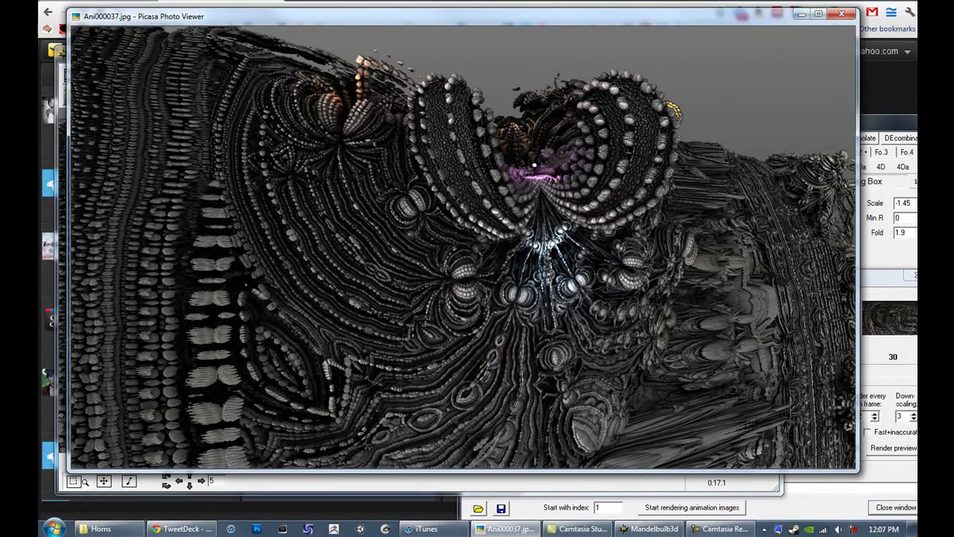
click(798, 14)
Bring the Animation maker (1280×720 JPG to G:\Photofly\Horns\) forward and position it over the Navigator.
click(839, 297)
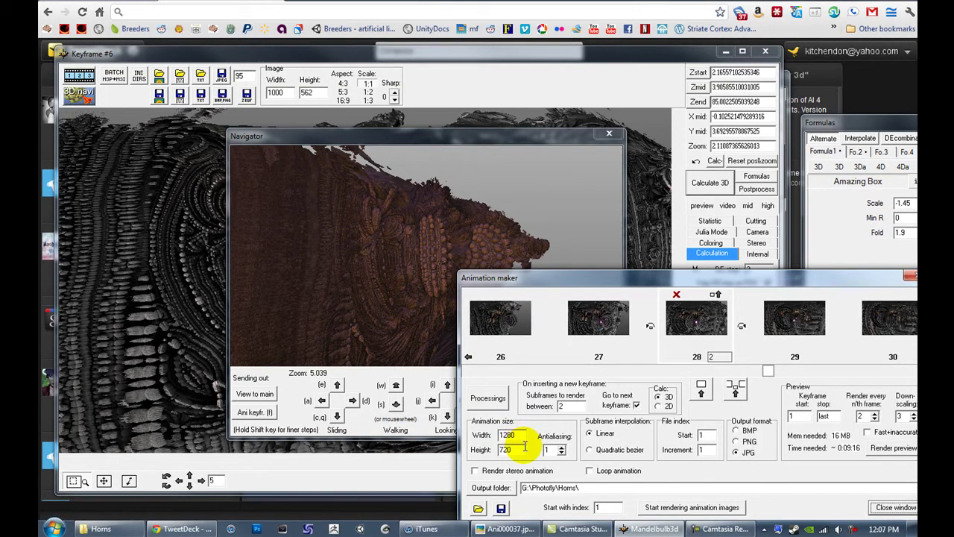
drag(666, 282, 539, 270)
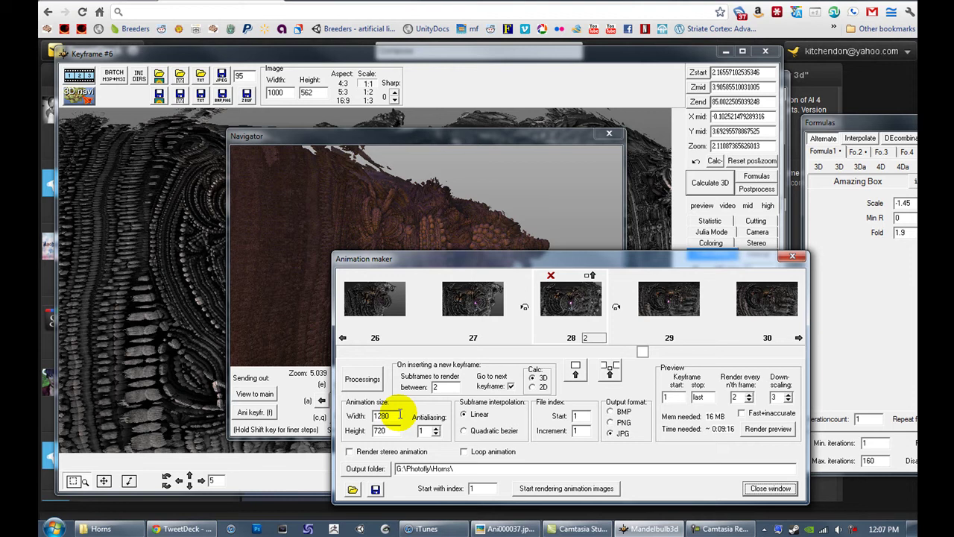
drag(532, 261, 521, 247)
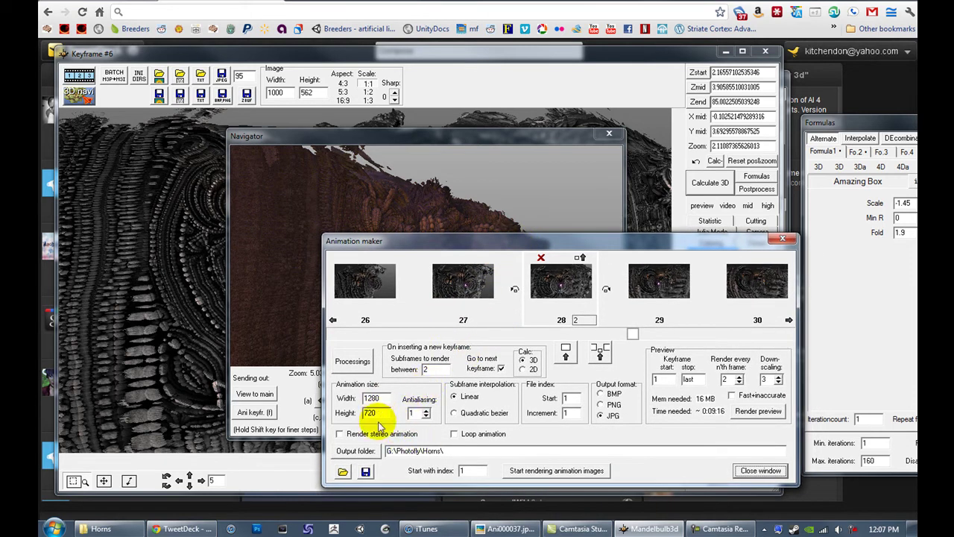
drag(677, 240, 705, 257)
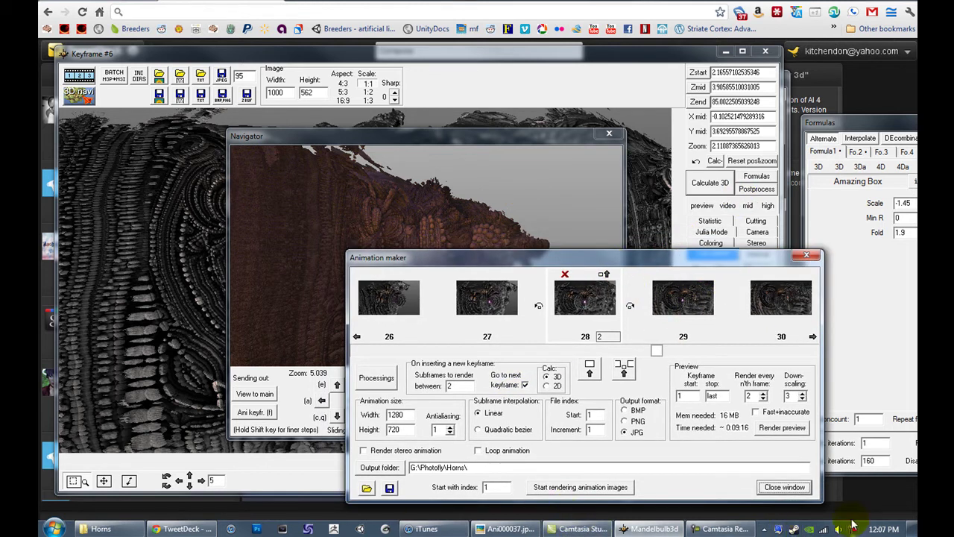
Launch Autodesk Photo Scene Editor and start a new photo scene from the Horns folder.
click(915, 528)
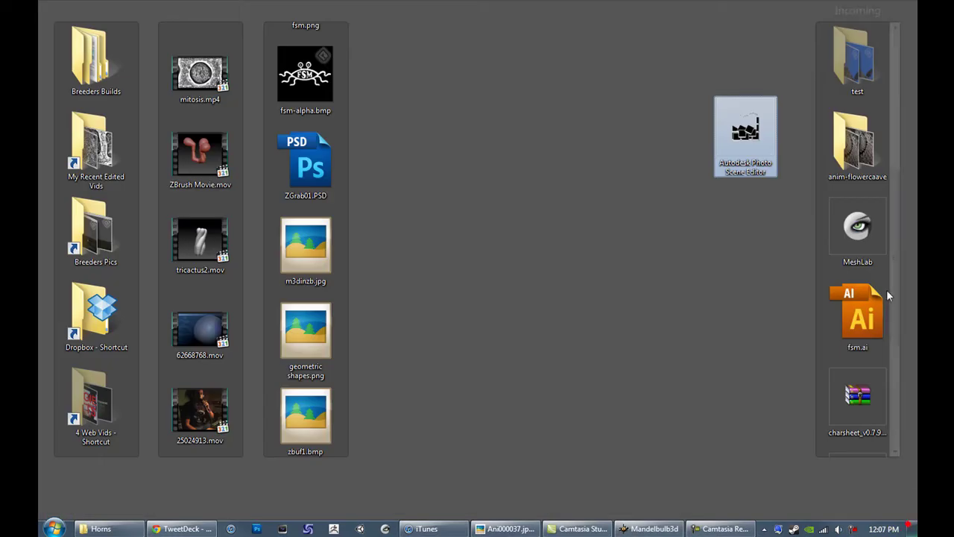
double_click(772, 146)
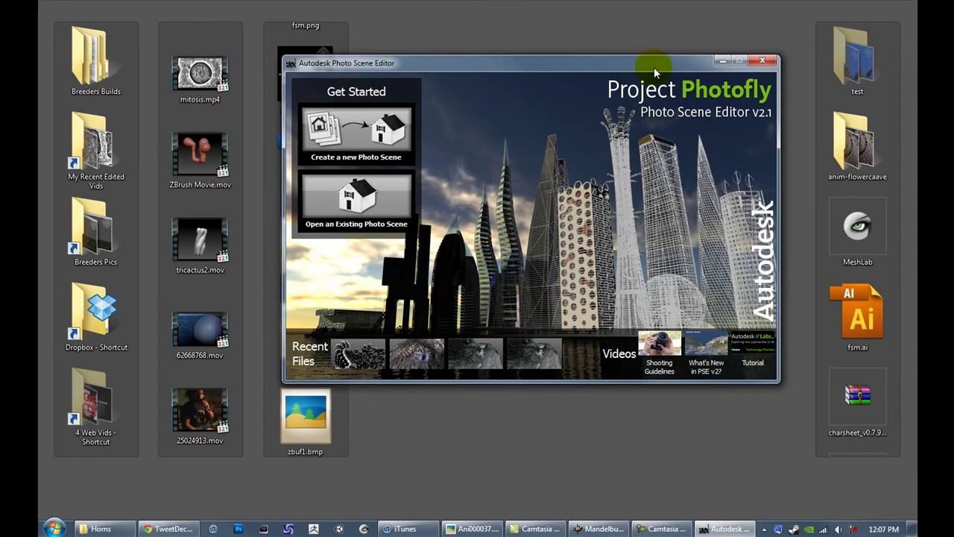
drag(654, 67, 634, 97)
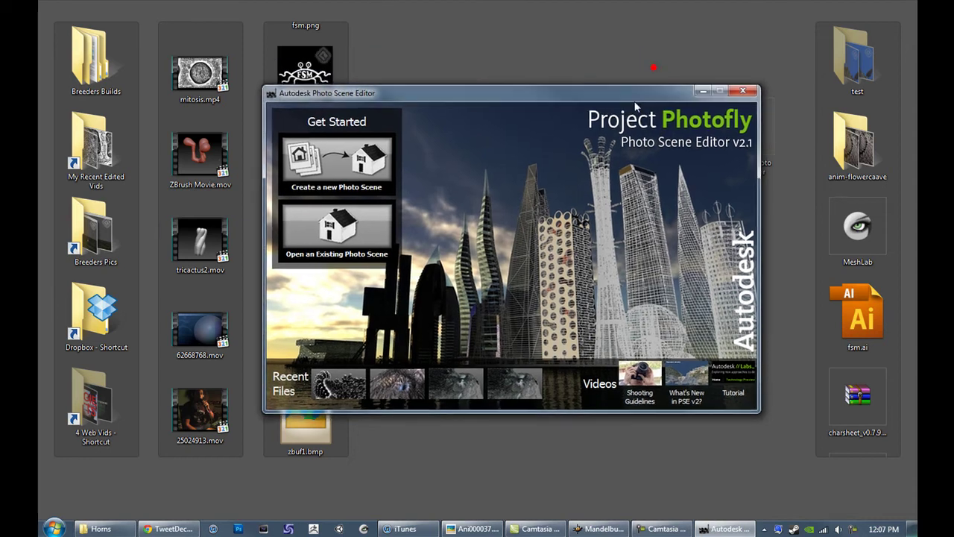
click(373, 183)
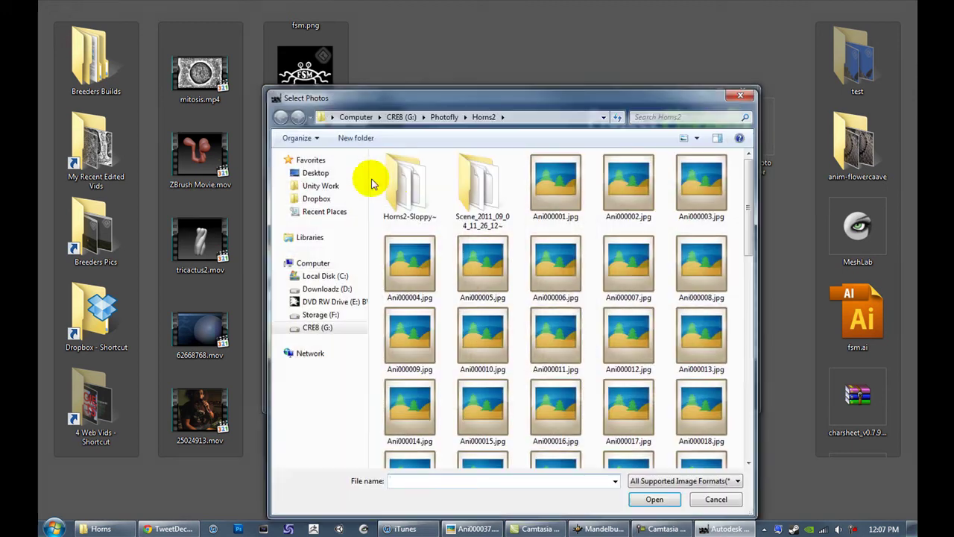
click(448, 116)
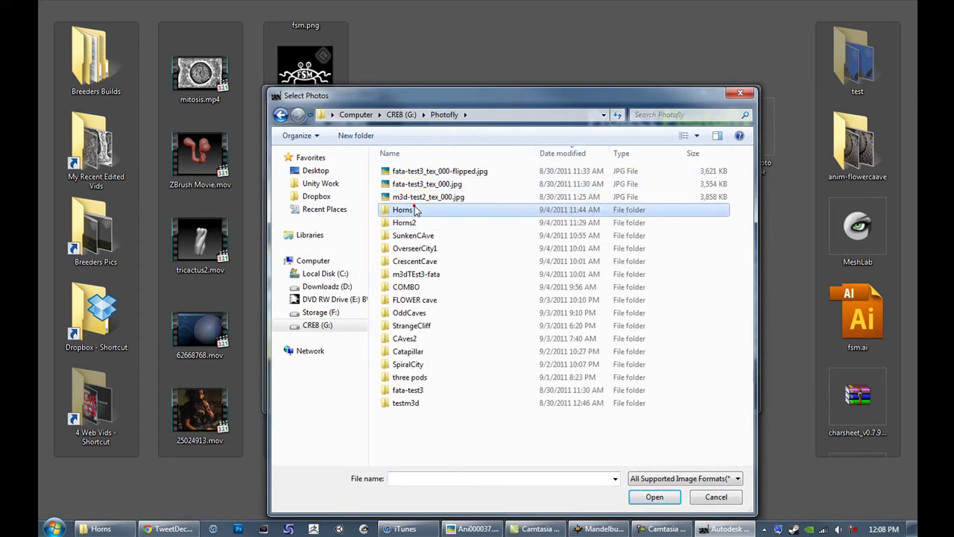
double_click(415, 207)
Load a single Horns image, attempt to compute, and dismiss the too-few-photos warnings.
click(628, 179)
scroll(630, 298, down, 10)
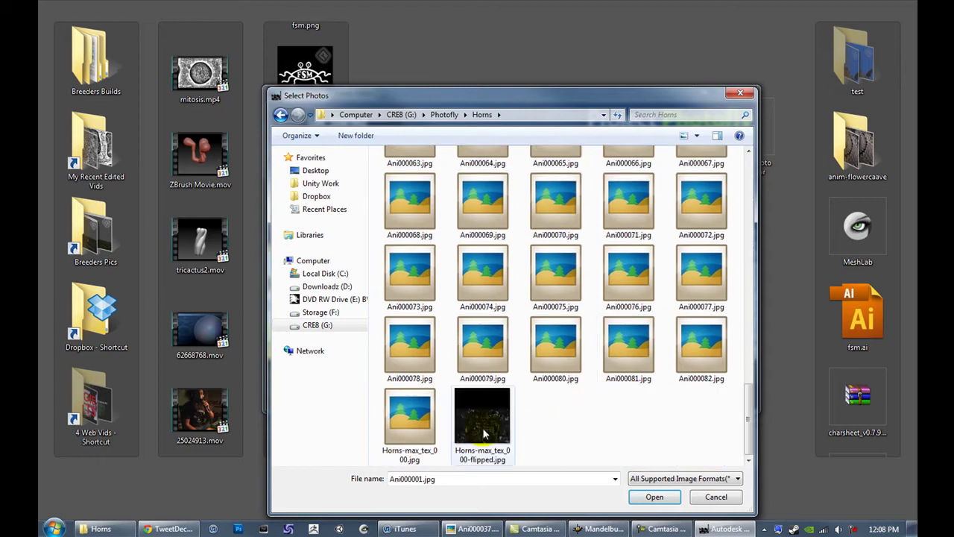
click(421, 440)
click(642, 496)
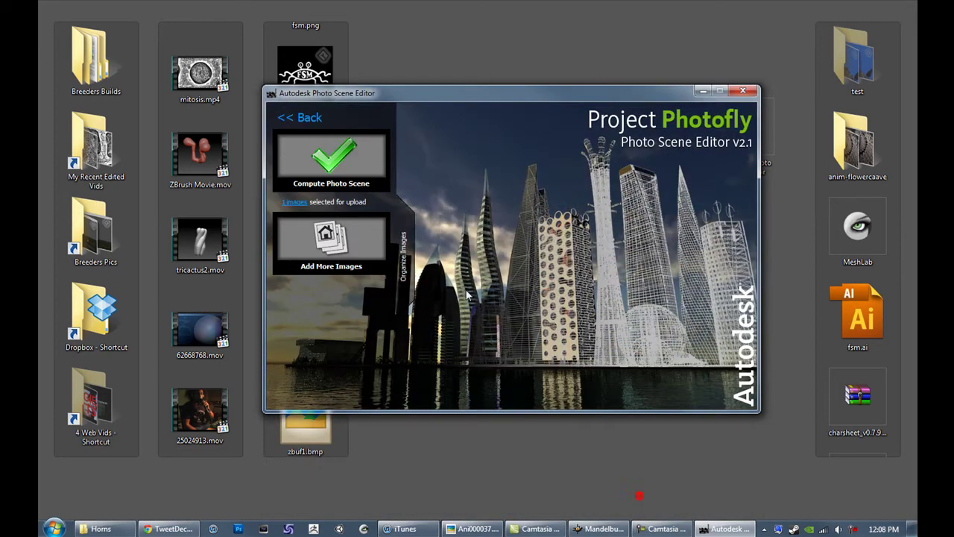
click(351, 160)
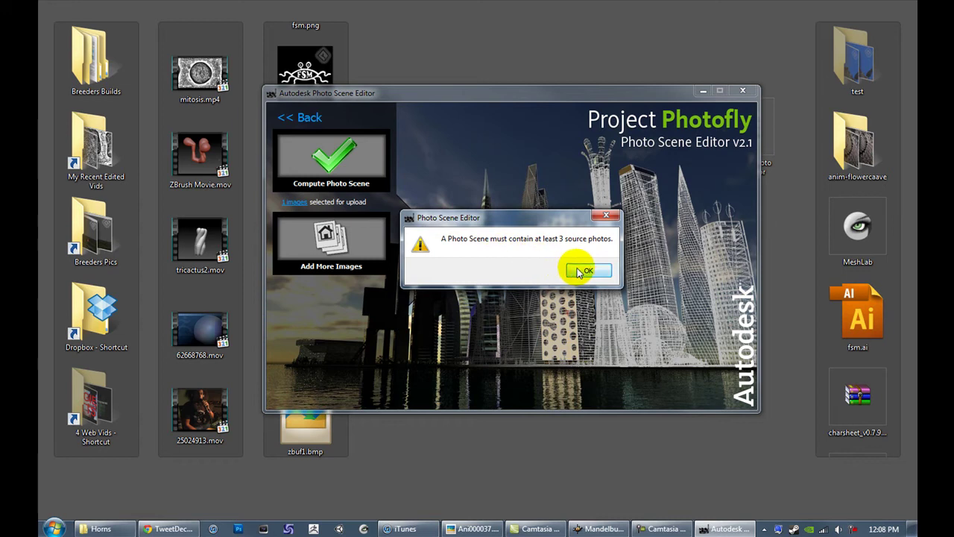
click(578, 269)
click(334, 160)
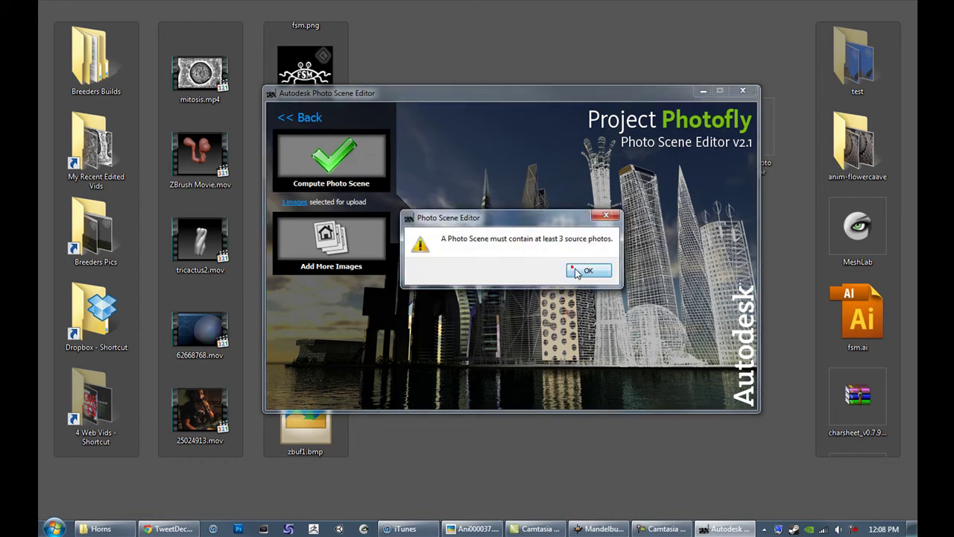
click(578, 270)
Add frames Ani000001 through Ani000082 to the scene and start computing the photo scene.
click(337, 251)
click(622, 192)
scroll(622, 313, down, 10)
scroll(622, 321, down, 2)
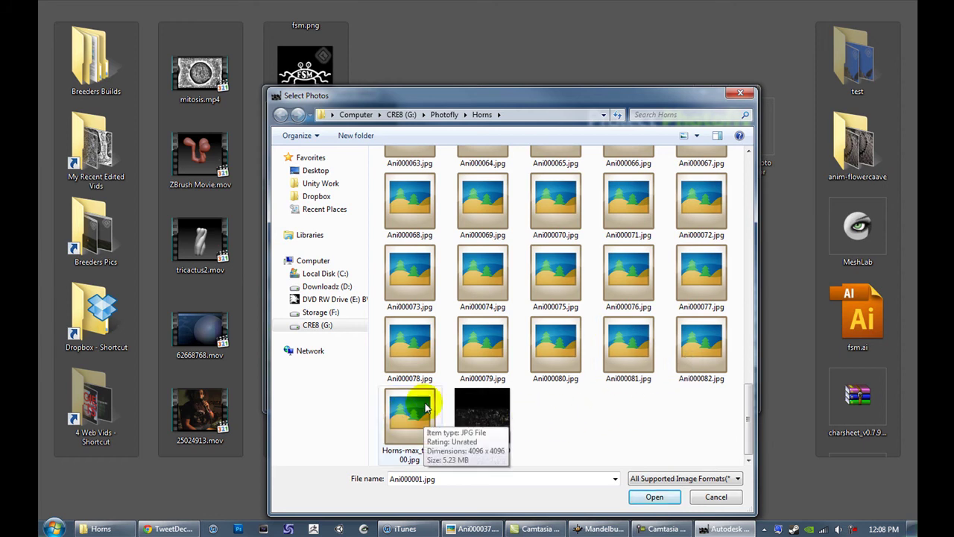
shift+click(689, 360)
click(656, 497)
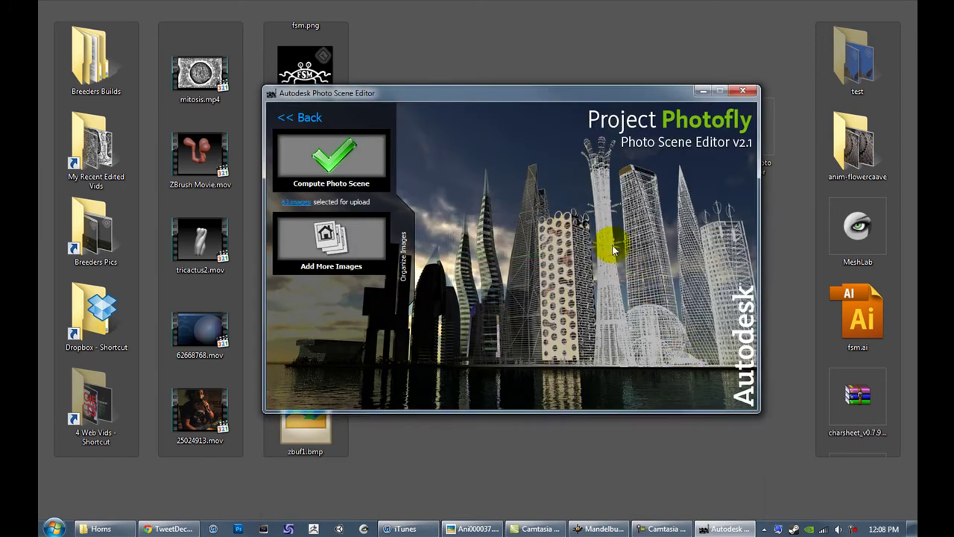
click(327, 167)
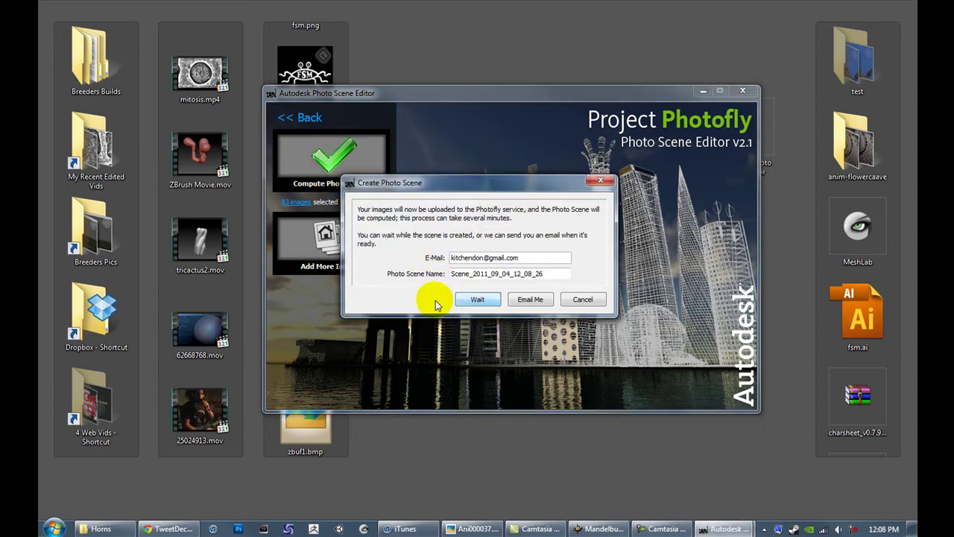
Wait while the Horns photo scene computes and its draft mesh with cameras loads.
click(485, 299)
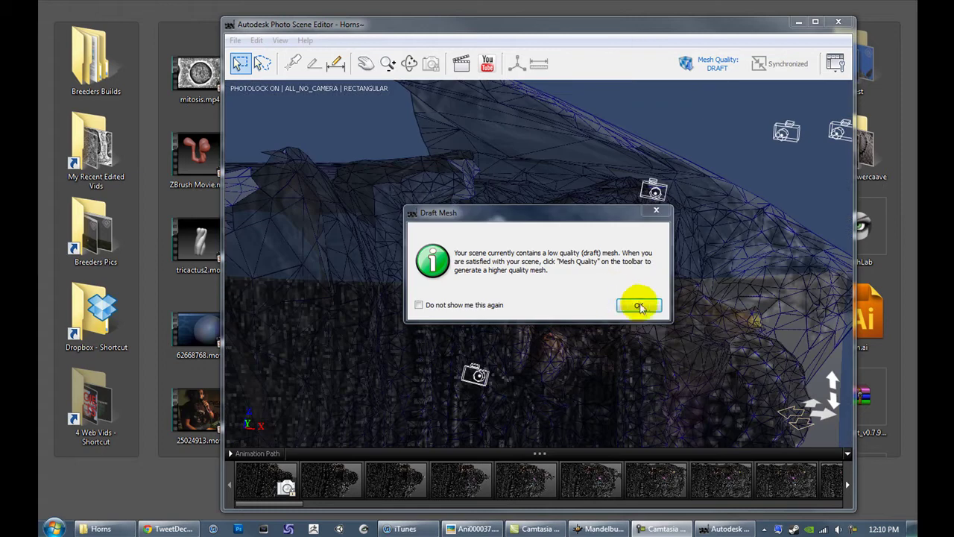
Dismiss the Draft Mesh notice, then zoom and orbit around the draft mesh and its camera rings.
click(643, 305)
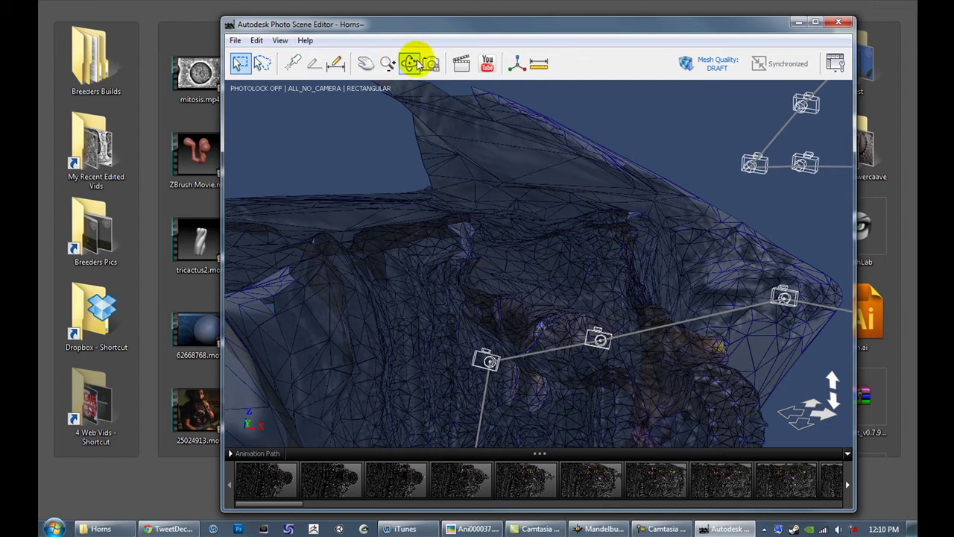
scroll(541, 369, up, 2)
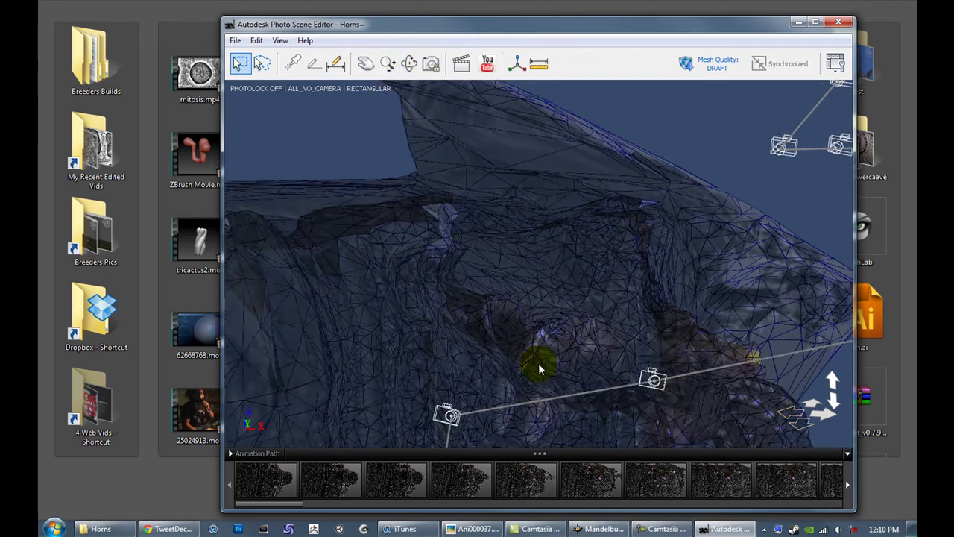
scroll(541, 369, down, 4)
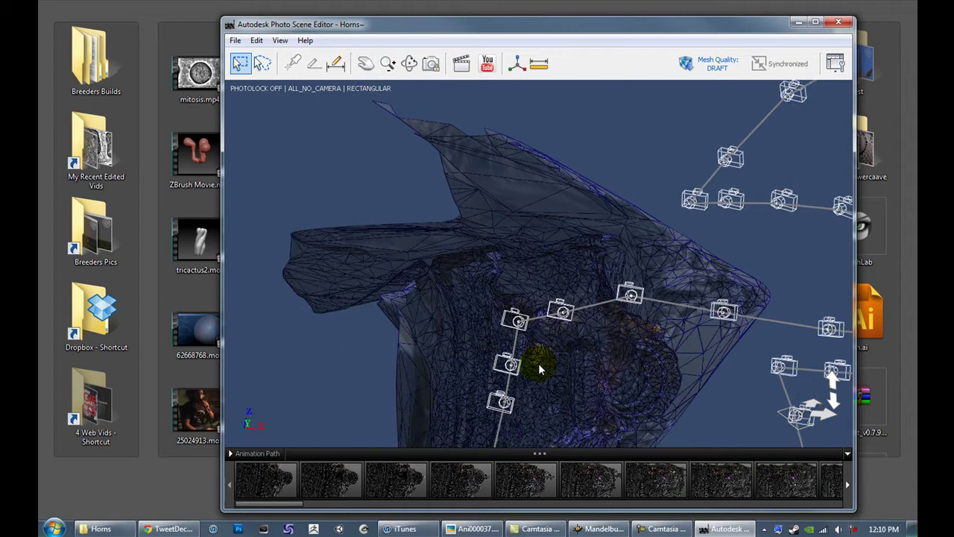
scroll(540, 365, down, 5)
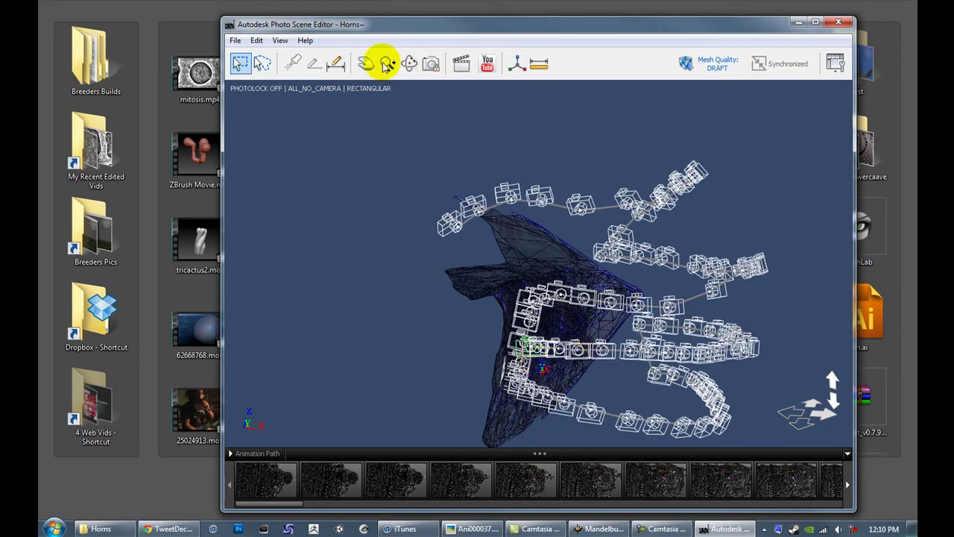
click(411, 64)
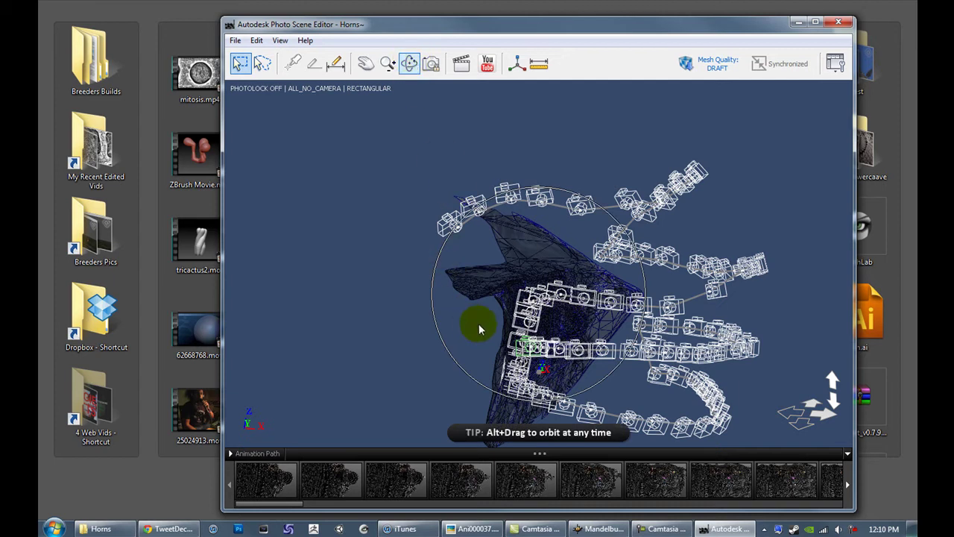
drag(489, 317, 400, 336)
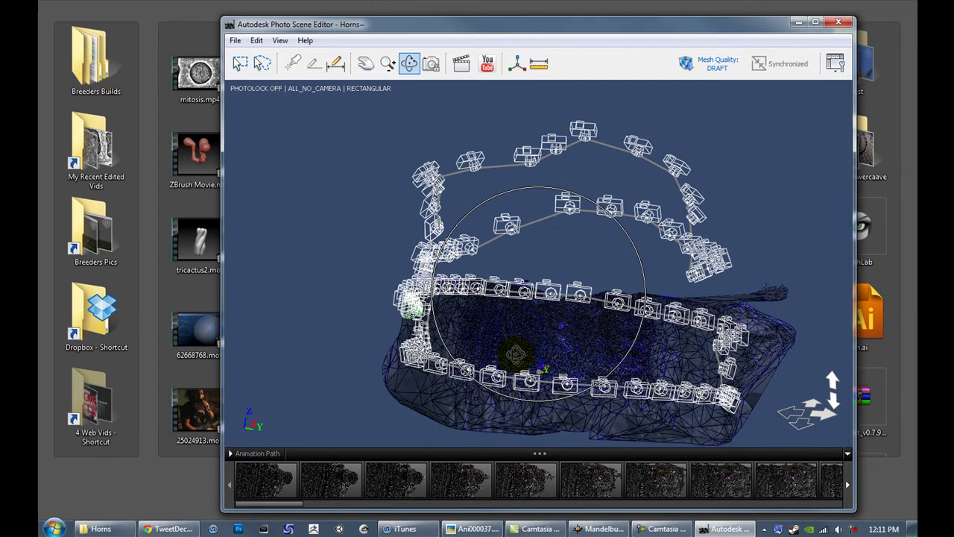
click(411, 305)
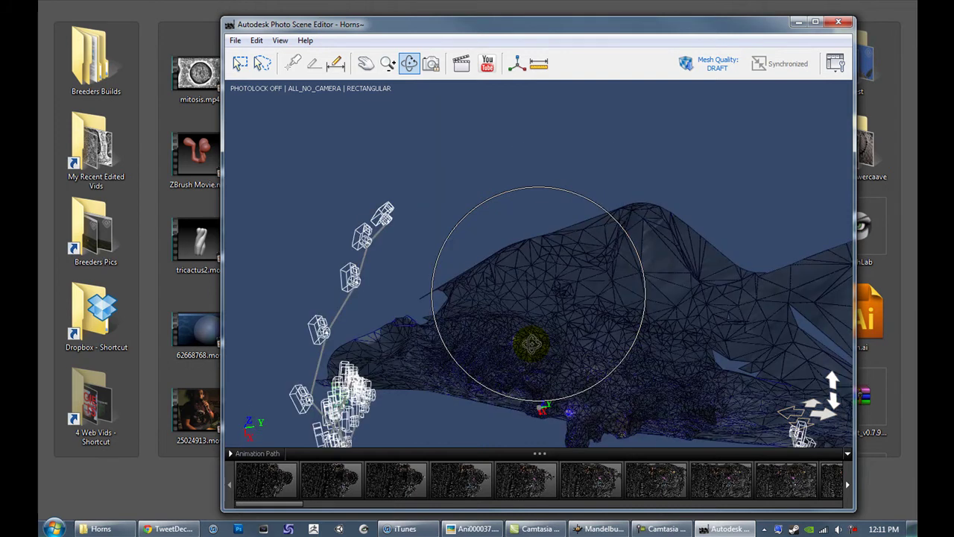
drag(531, 348, 600, 290)
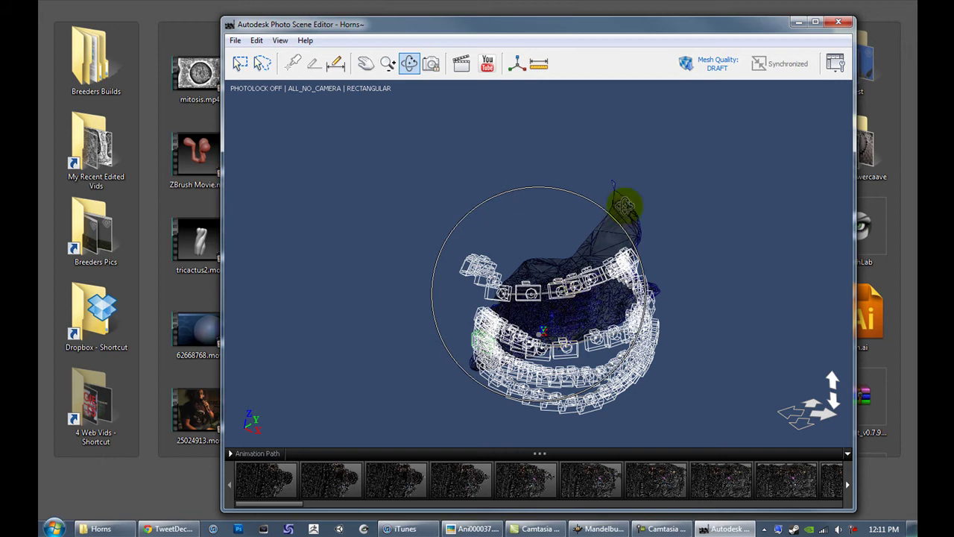
Set Mesh Quality to Maximum, confirm the refinement, and wait for Horns-max to load.
click(717, 64)
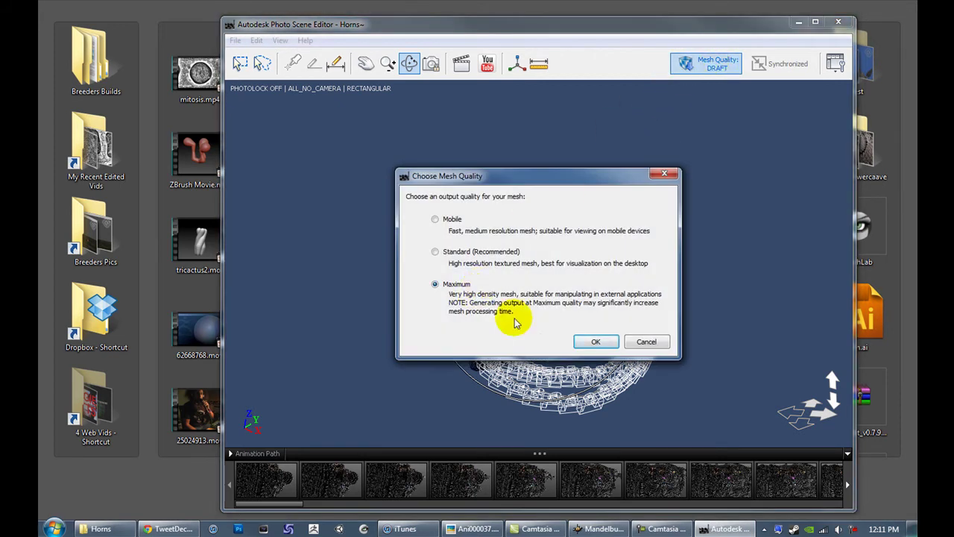
click(594, 340)
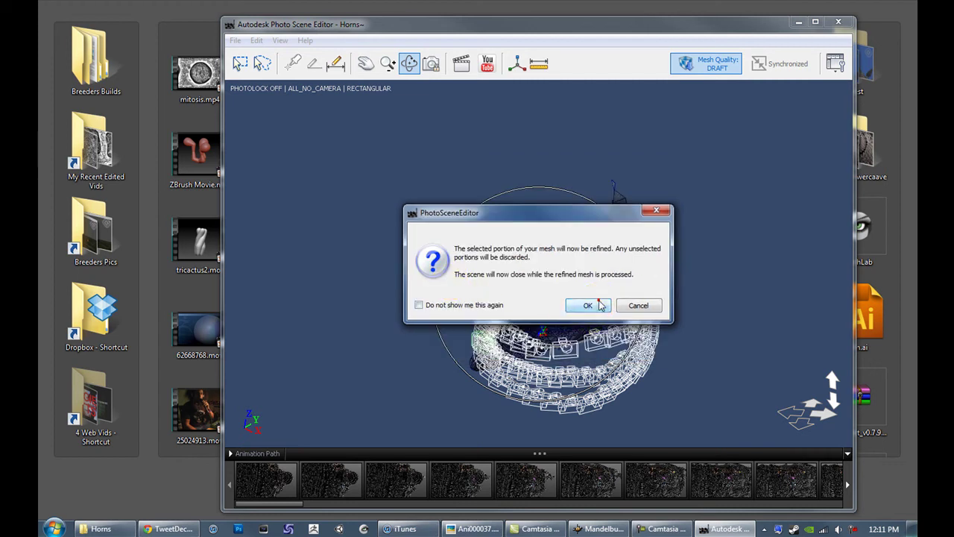
click(588, 305)
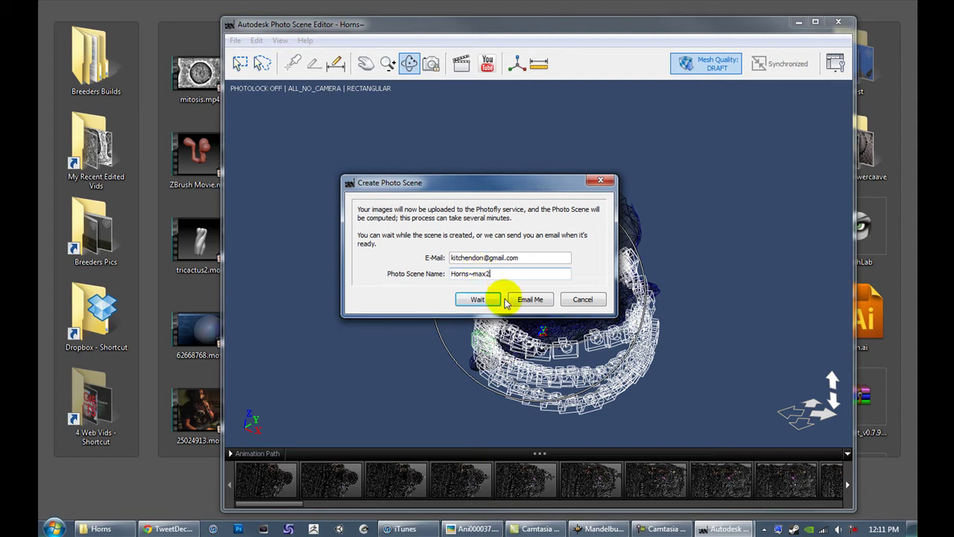
click(478, 298)
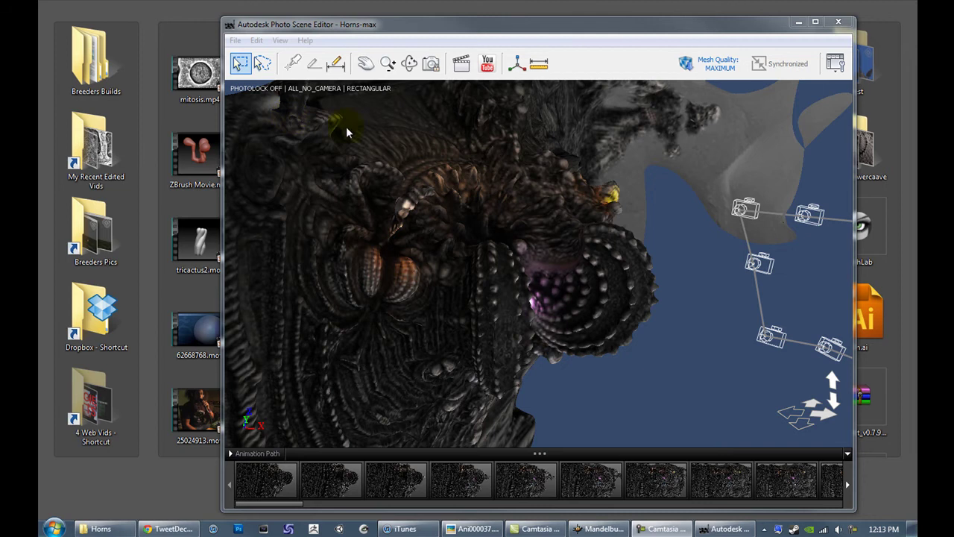
click(236, 41)
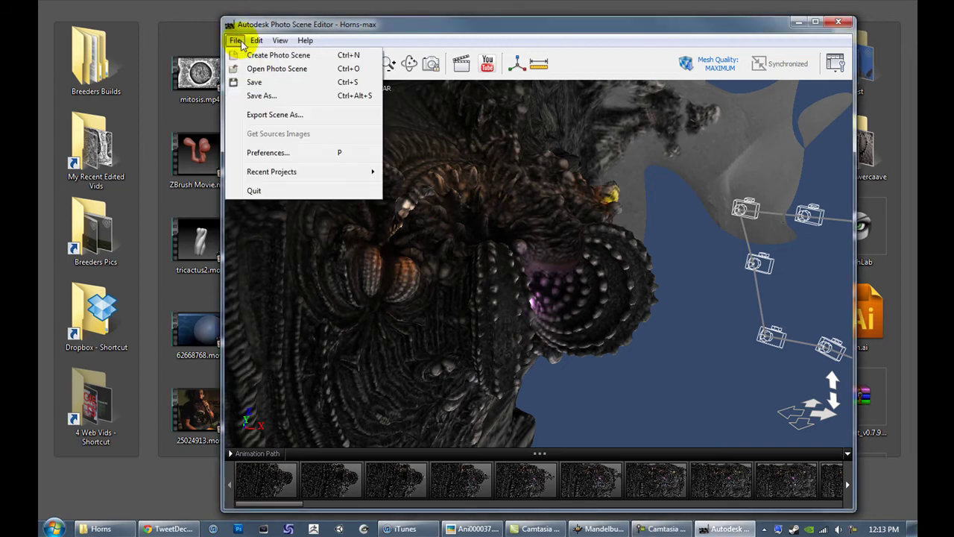
click(258, 116)
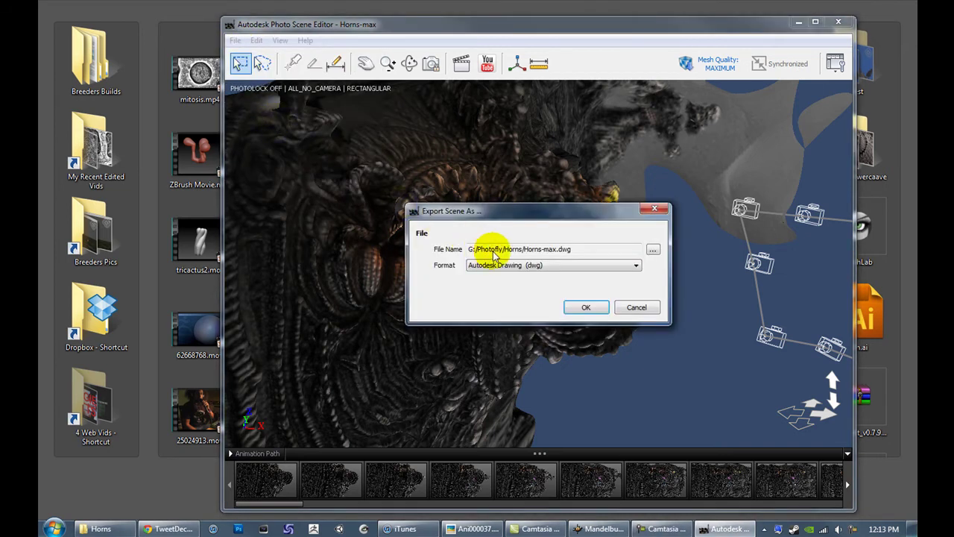
click(568, 266)
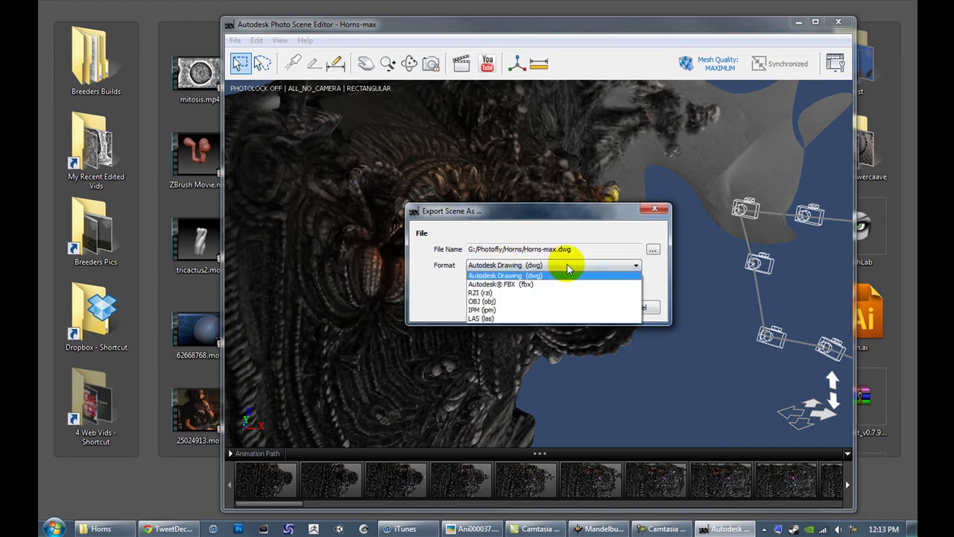
click(607, 219)
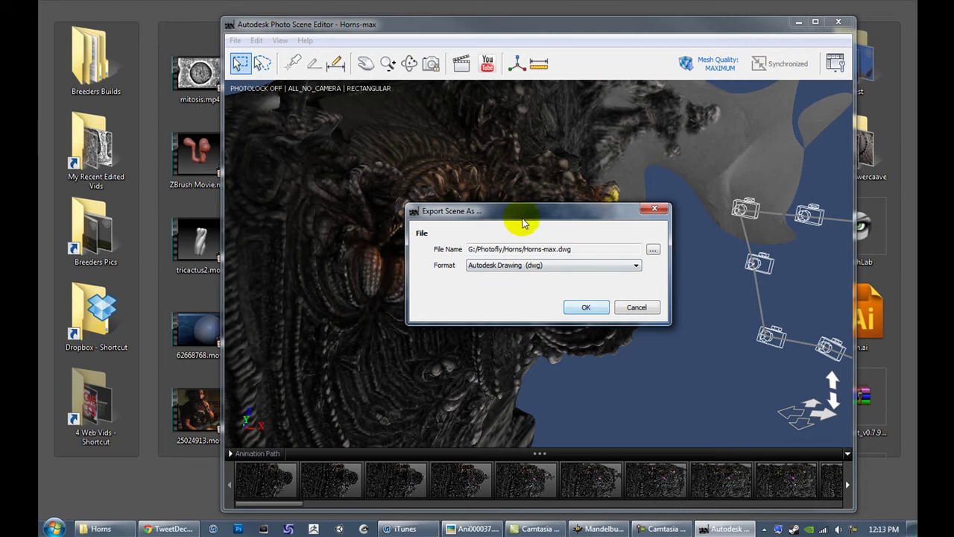
click(635, 308)
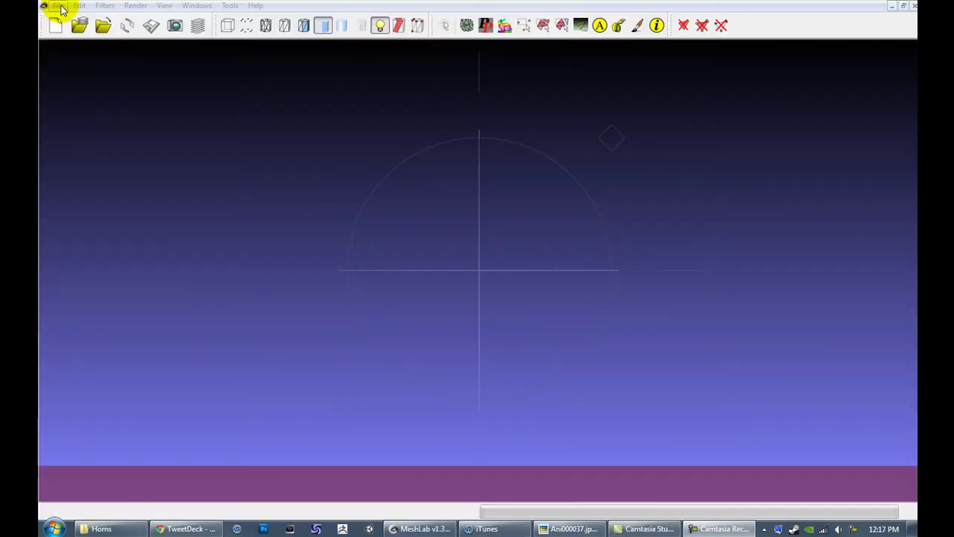
Import Horns-max.obj from the Horns folder via File > Import Mesh and Recent Places.
click(58, 6)
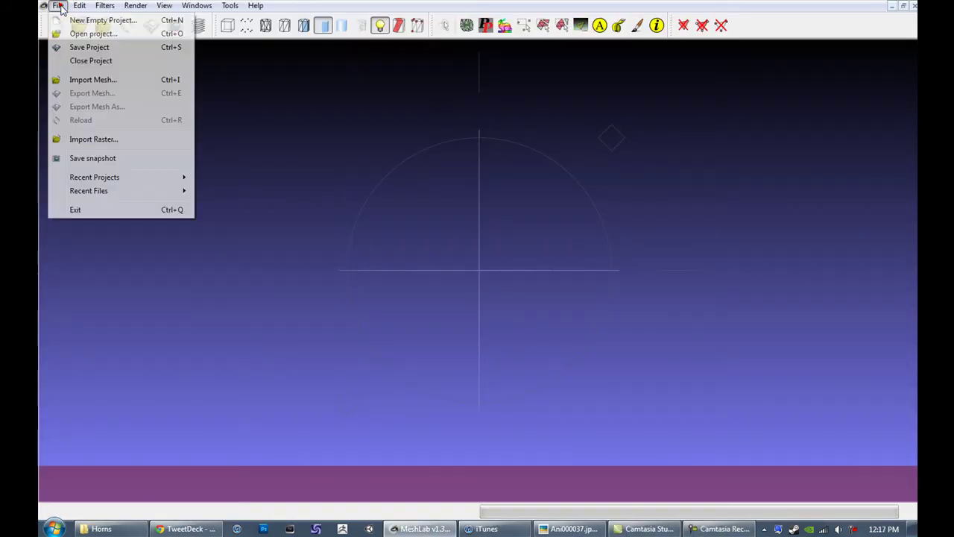
click(95, 79)
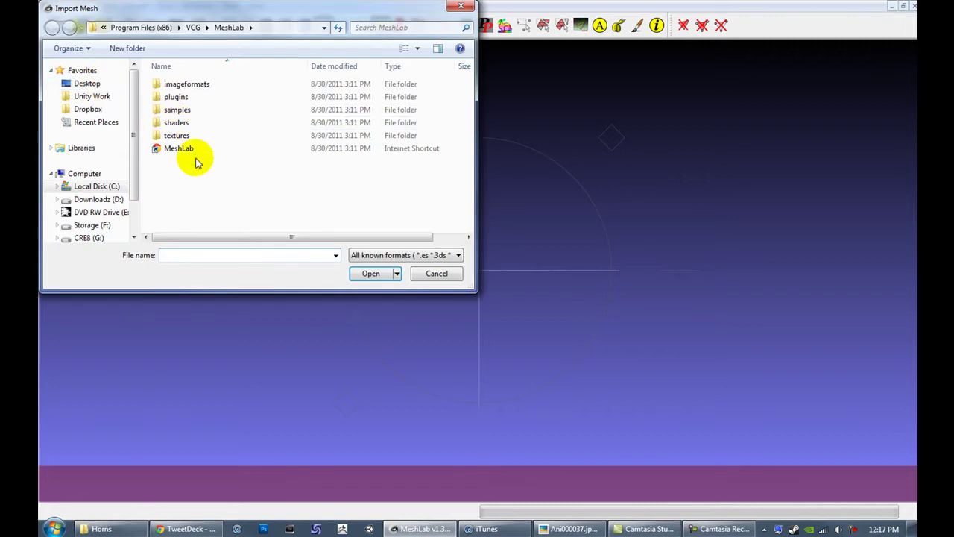
click(99, 121)
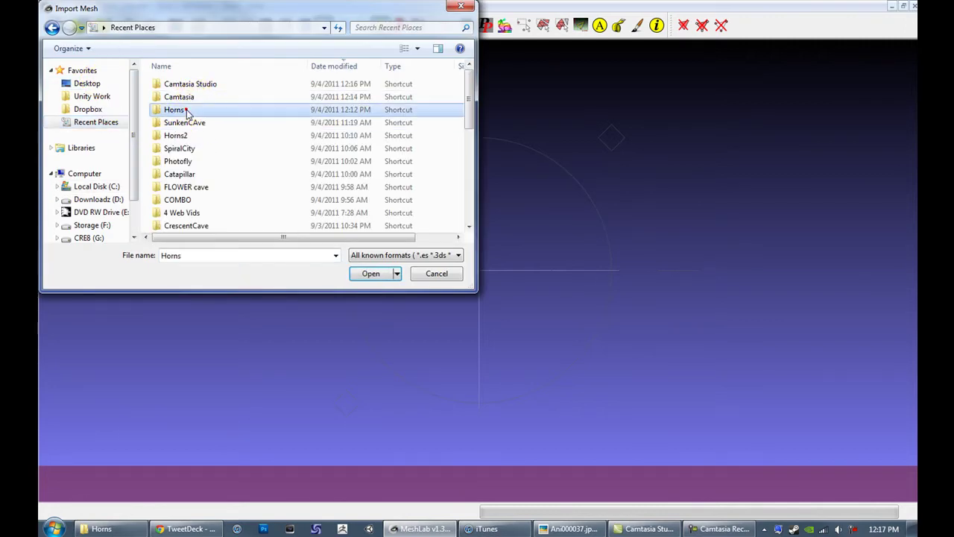
double_click(181, 108)
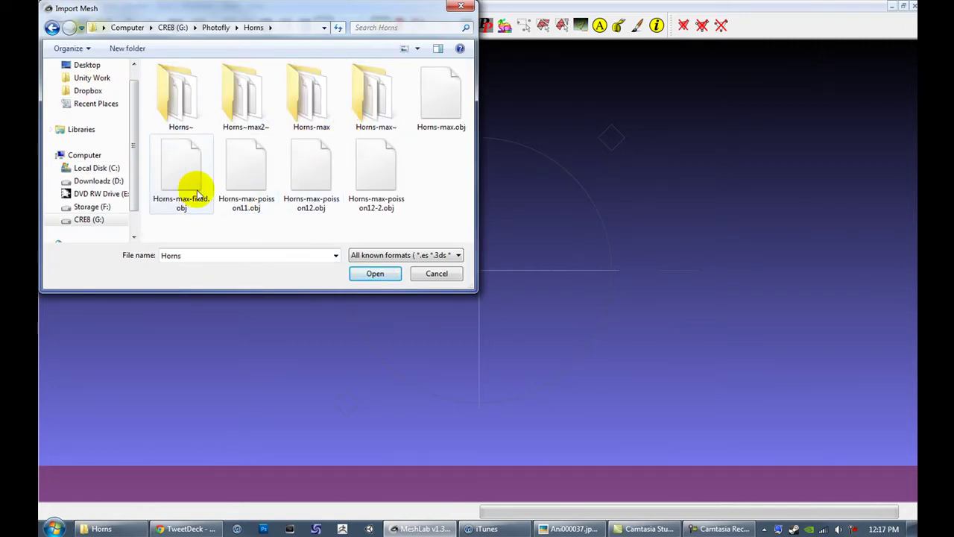
click(440, 90)
double_click(439, 90)
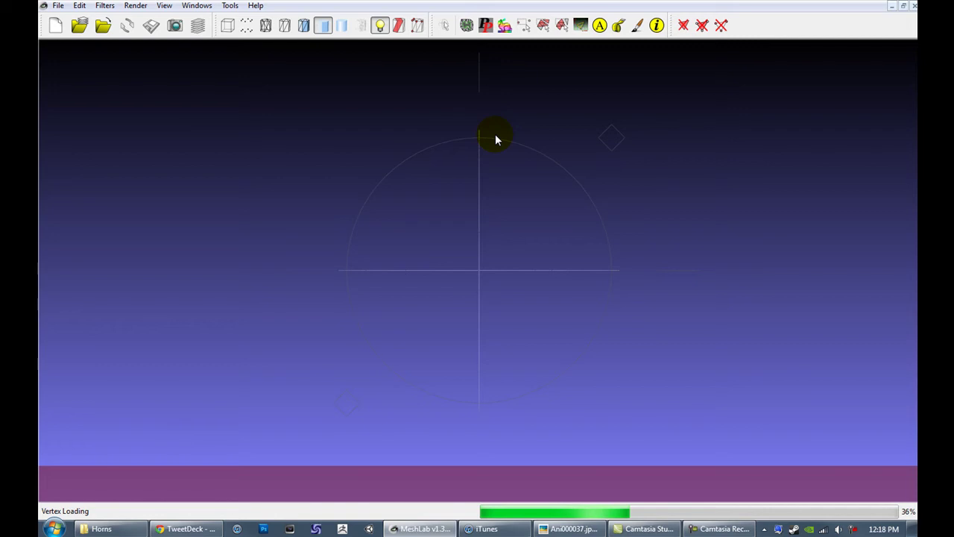
In a new browser tab, search YouTube for 'mr p meshlab' and open the MeshLab tutorials channel.
click(186, 528)
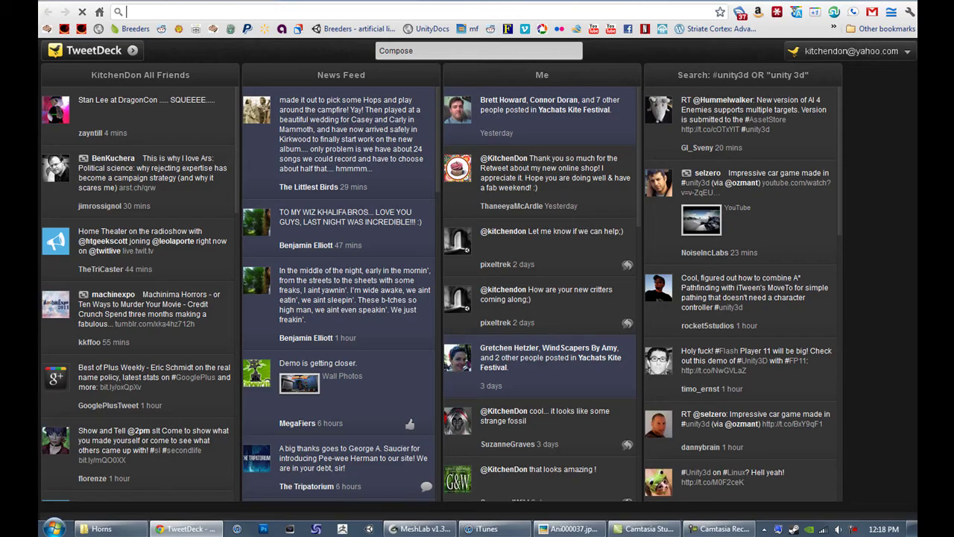
key(ctrl+t)
click(593, 30)
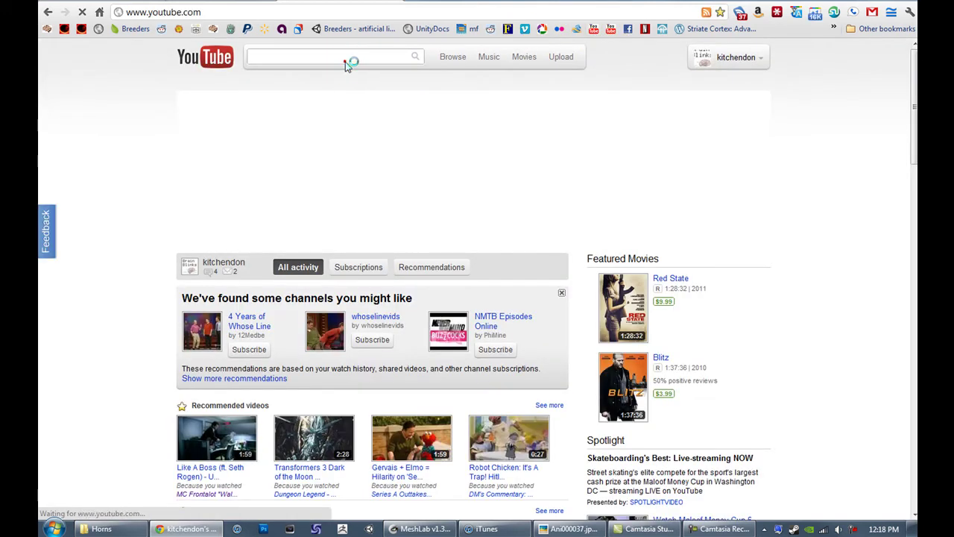
click(336, 57)
text(mr p mesh)
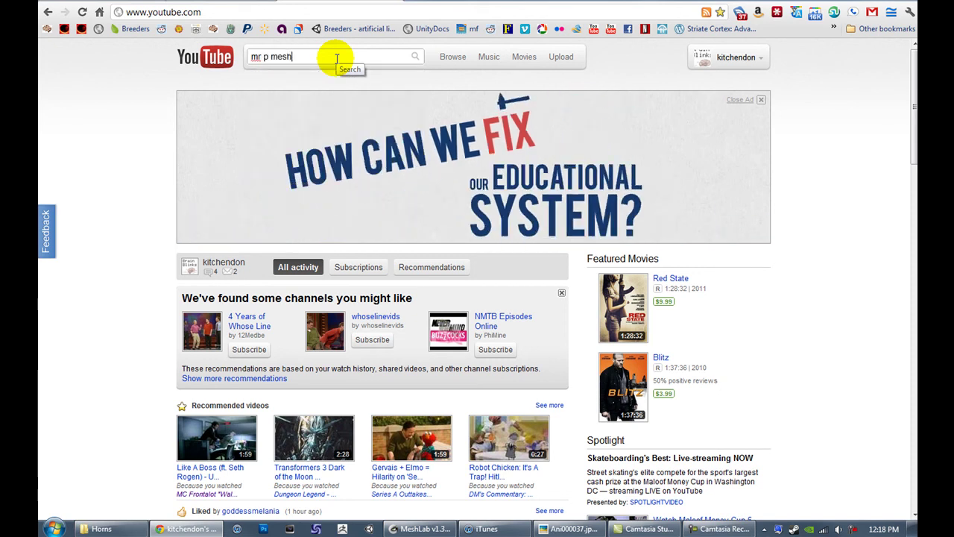
text(lab)
key(Return)
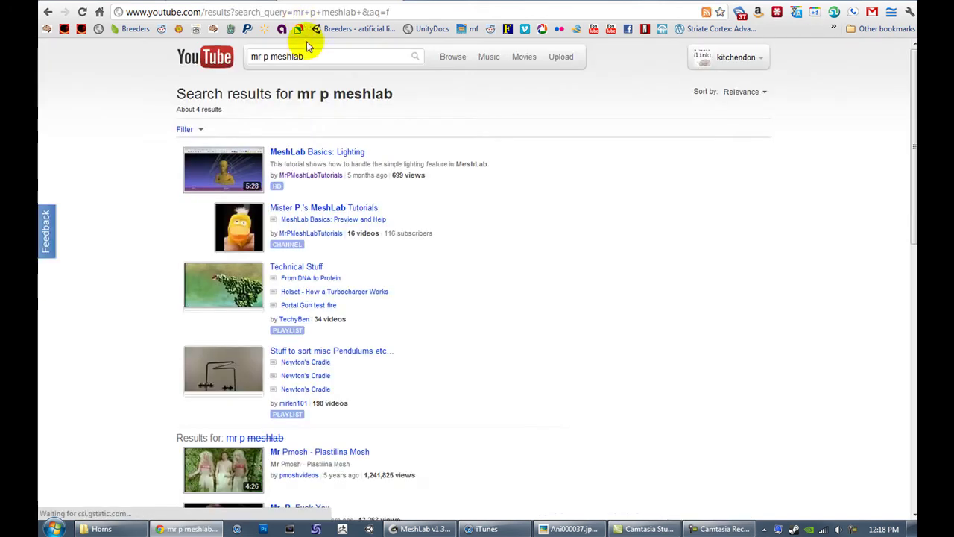
click(324, 176)
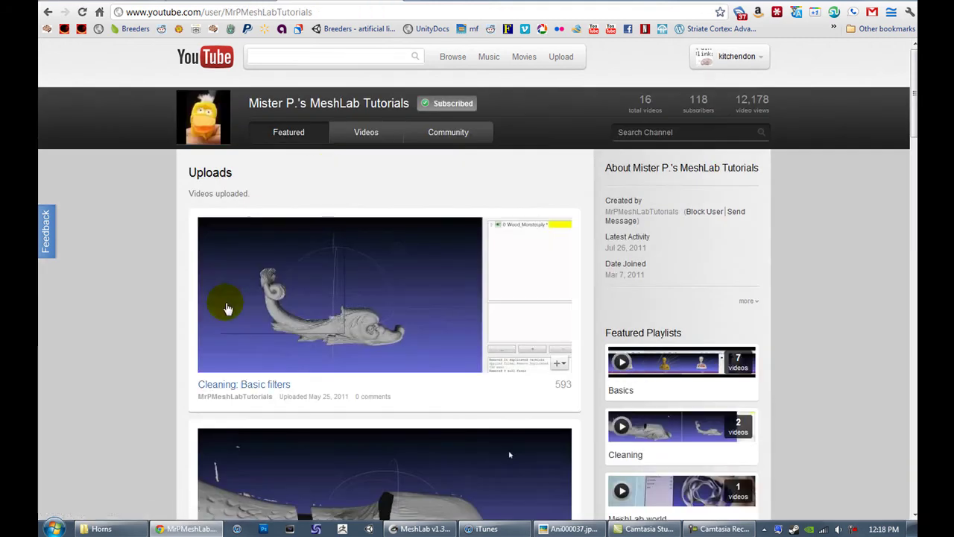
Scroll through the channel's uploads, including 'Cleaning: Basic filters', and back to the top.
scroll(214, 326, down, 2)
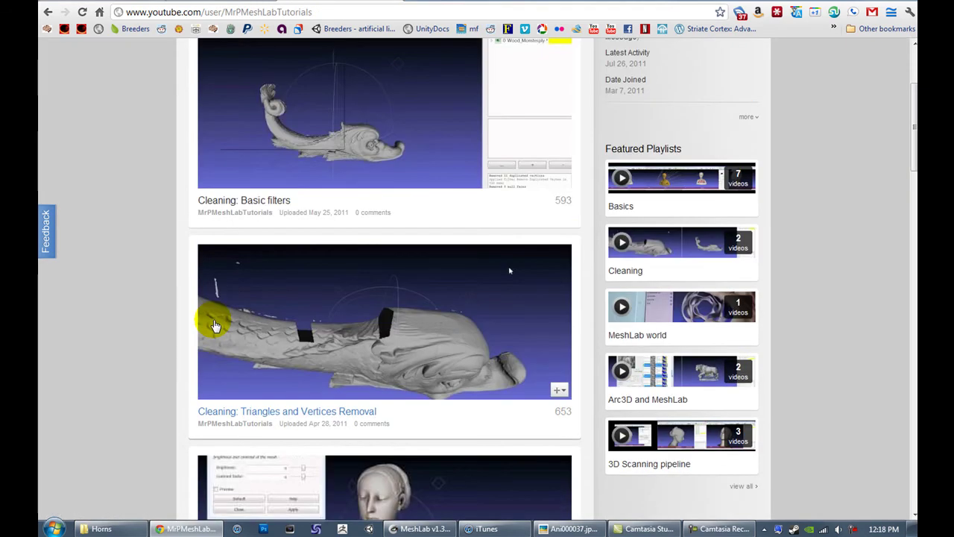
scroll(214, 326, down, 3)
scroll(219, 317, up, 2)
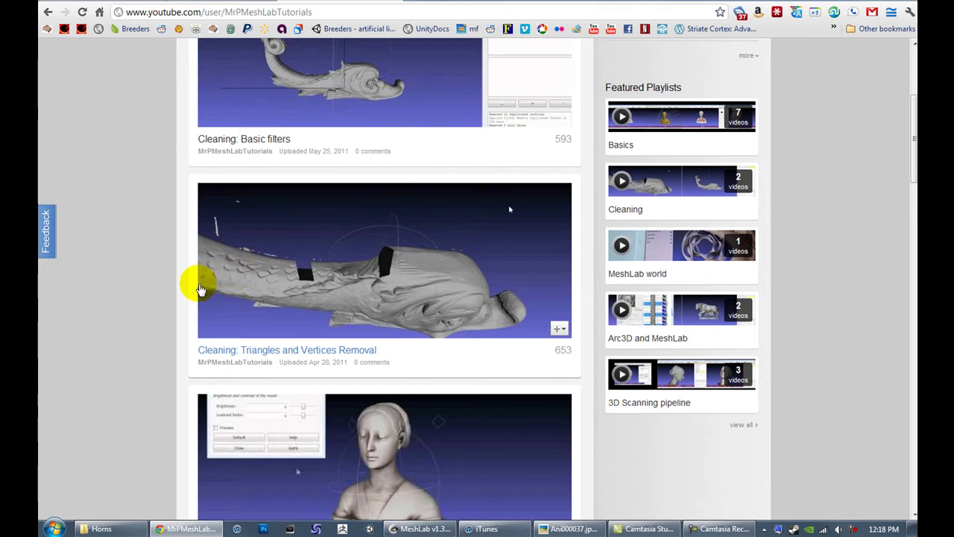
scroll(199, 289, up, 2)
scroll(199, 289, down, 5)
scroll(200, 289, up, 6)
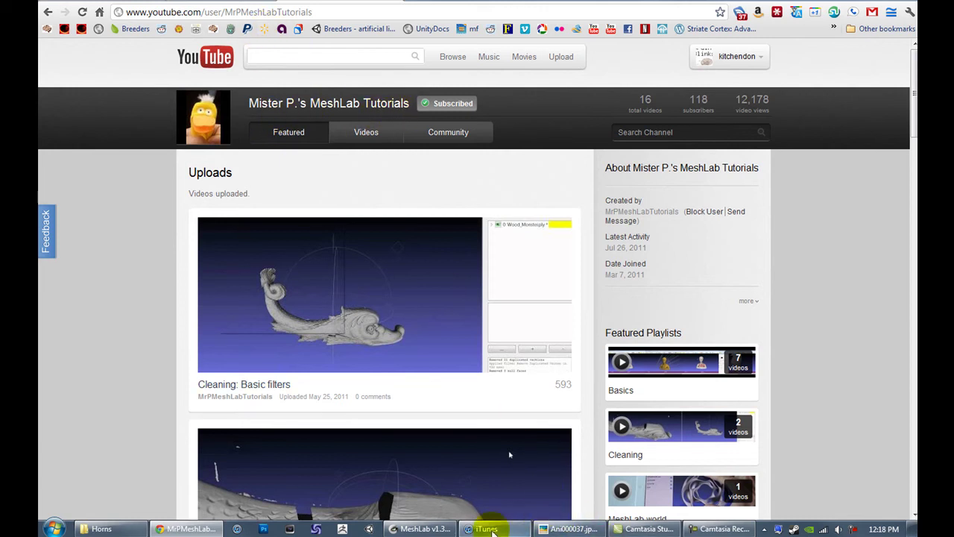
Bring MeshLab forward, then orbit and zoom in on the textured Horns mesh to inspect its surface.
click(422, 528)
drag(489, 278, 575, 396)
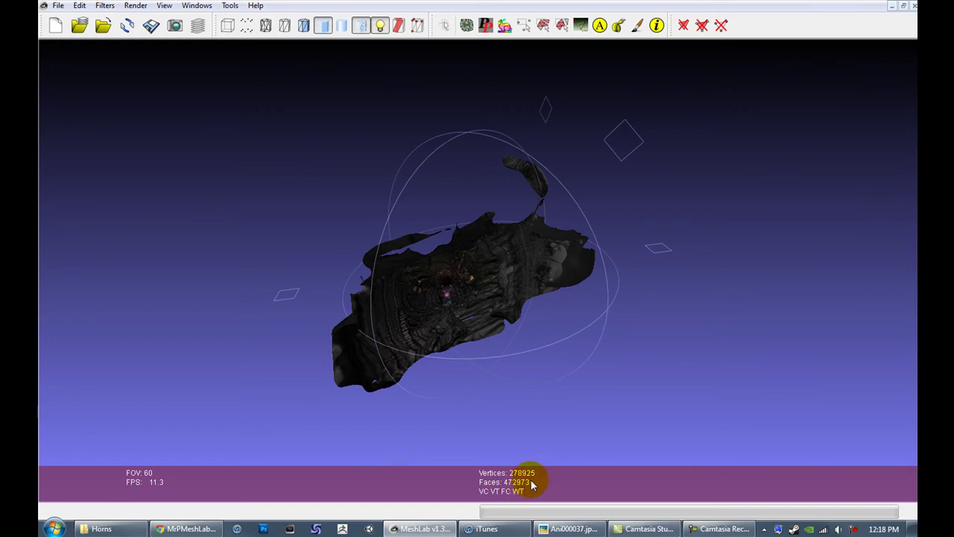
drag(492, 355, 470, 327)
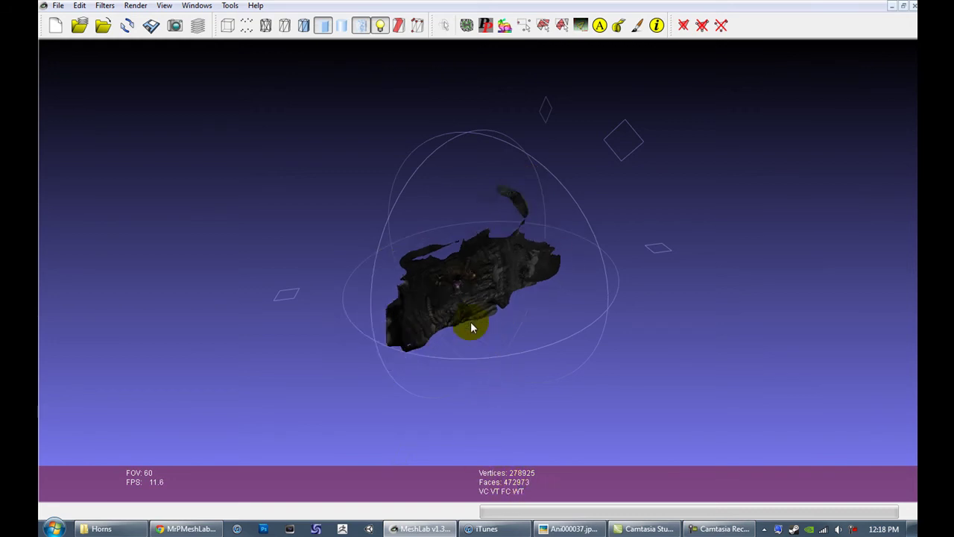
scroll(471, 326, up, 5)
scroll(471, 326, up, 2)
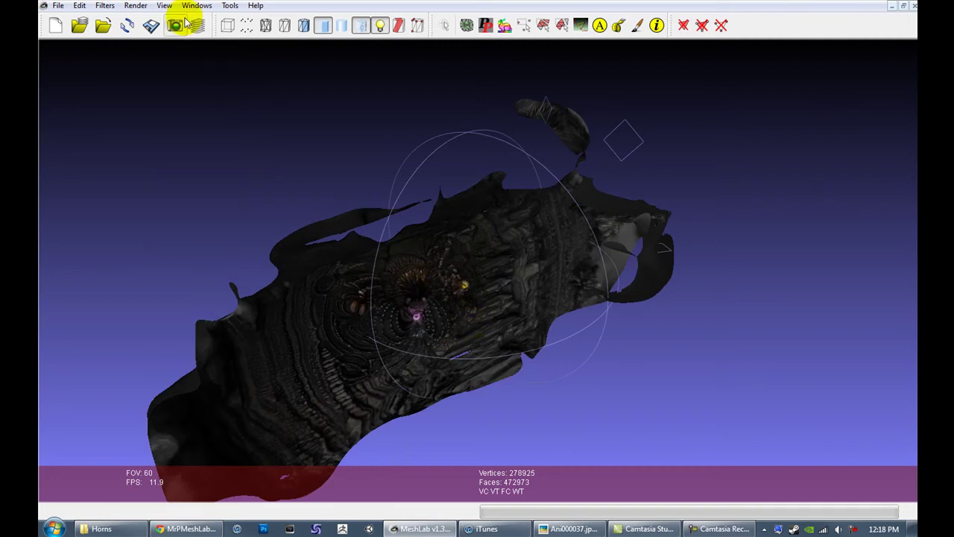
drag(465, 302, 458, 265)
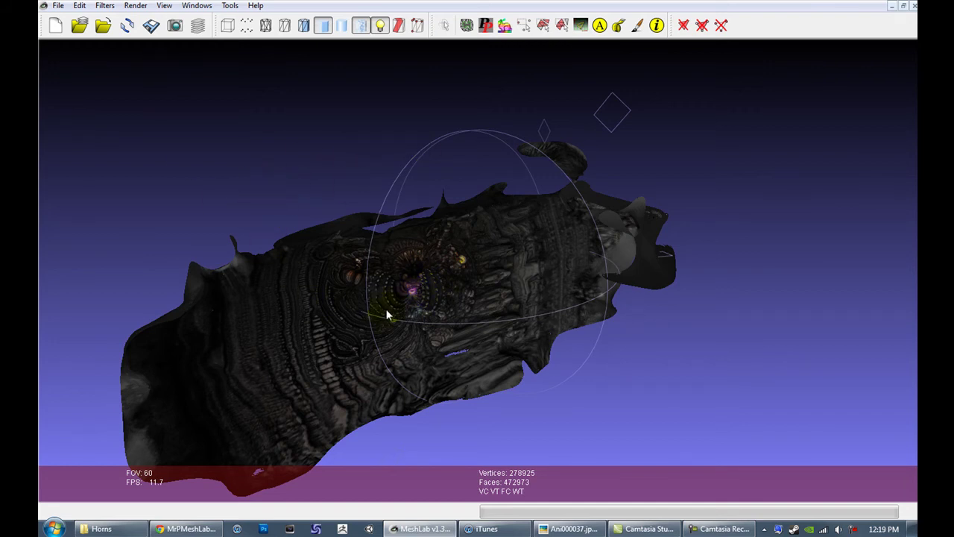
Apply Select Border, marking 79855 vertices and 70640 faces of the mesh boundary in red.
click(105, 6)
mouse_move(123, 65)
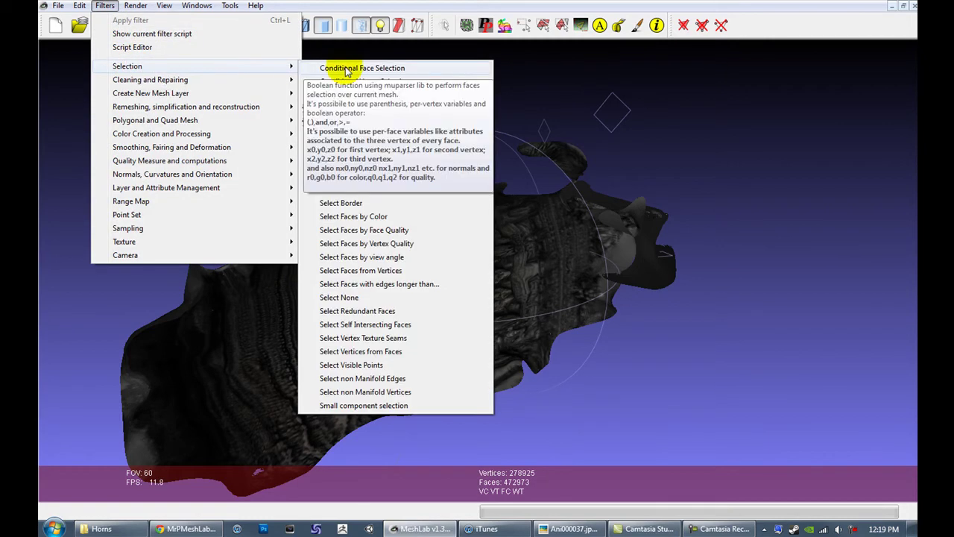
click(357, 203)
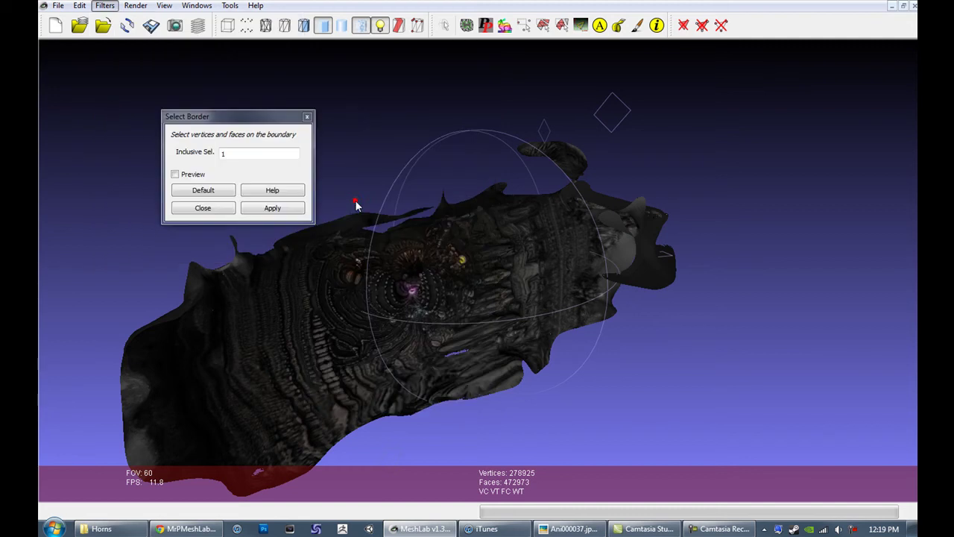
click(303, 209)
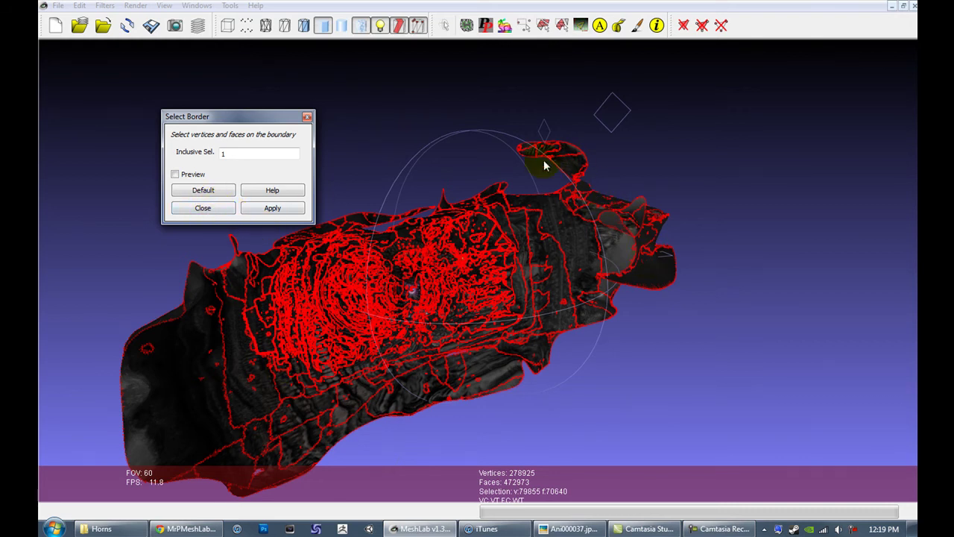
Close the Select Border dialog and clear the red border selection from the mesh.
click(200, 211)
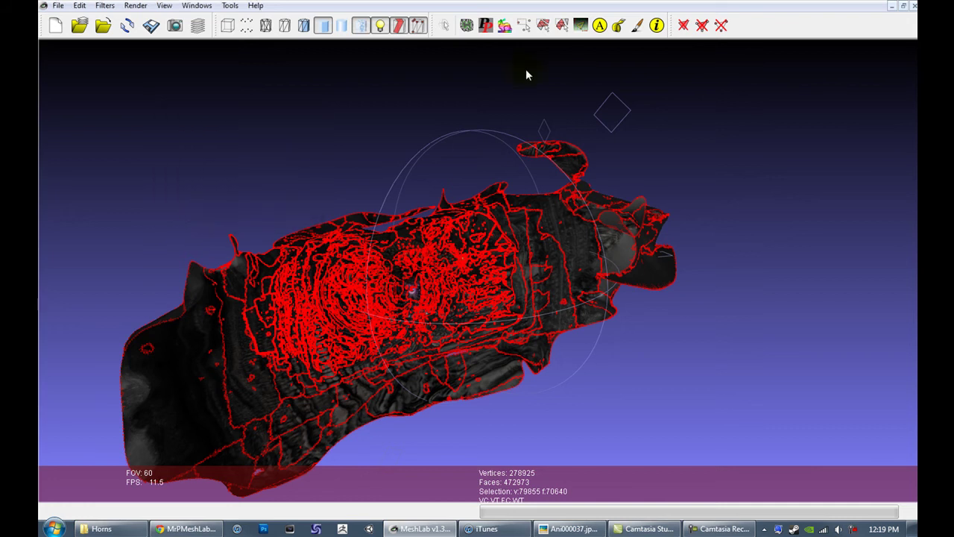
click(498, 64)
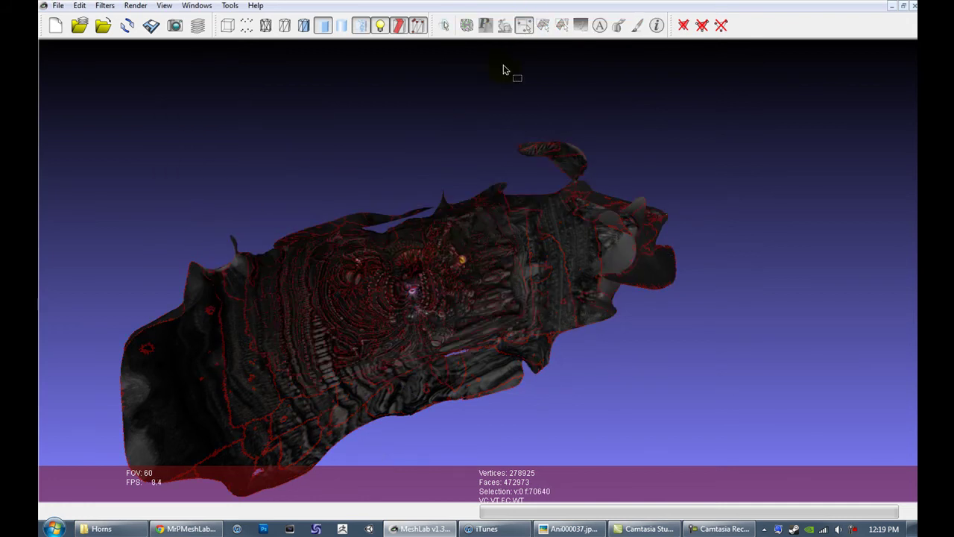
click(542, 25)
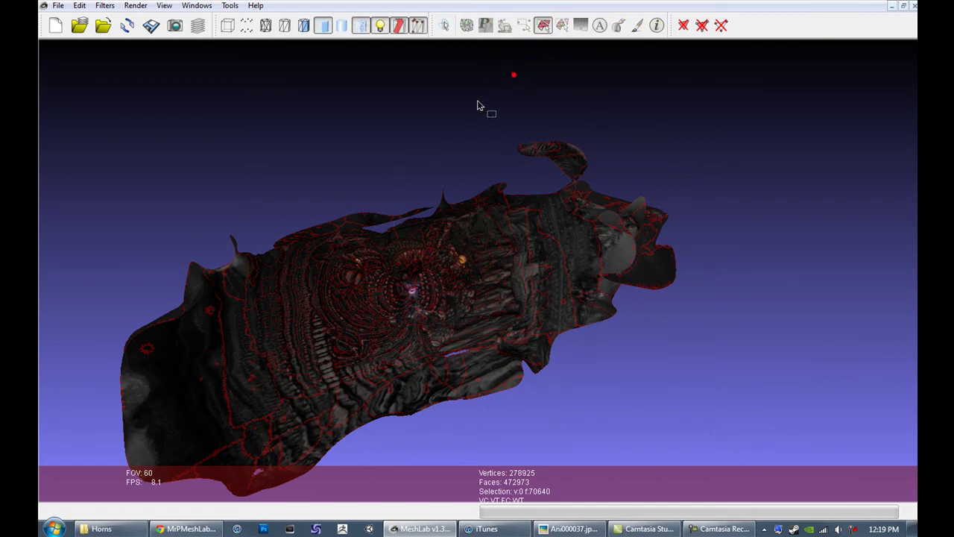
click(485, 94)
click(543, 26)
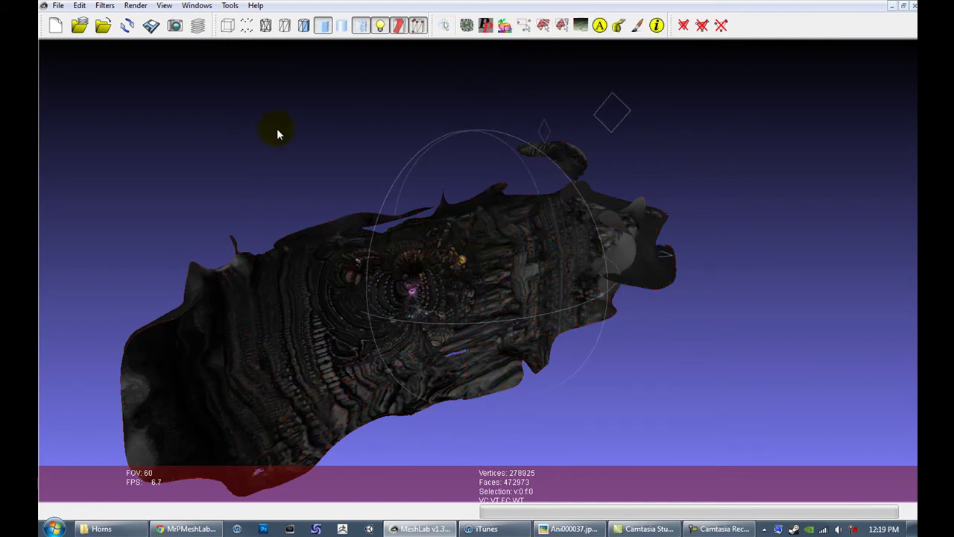
Draw trial rectangle face selections, then clear them and leave face selection mode.
click(563, 26)
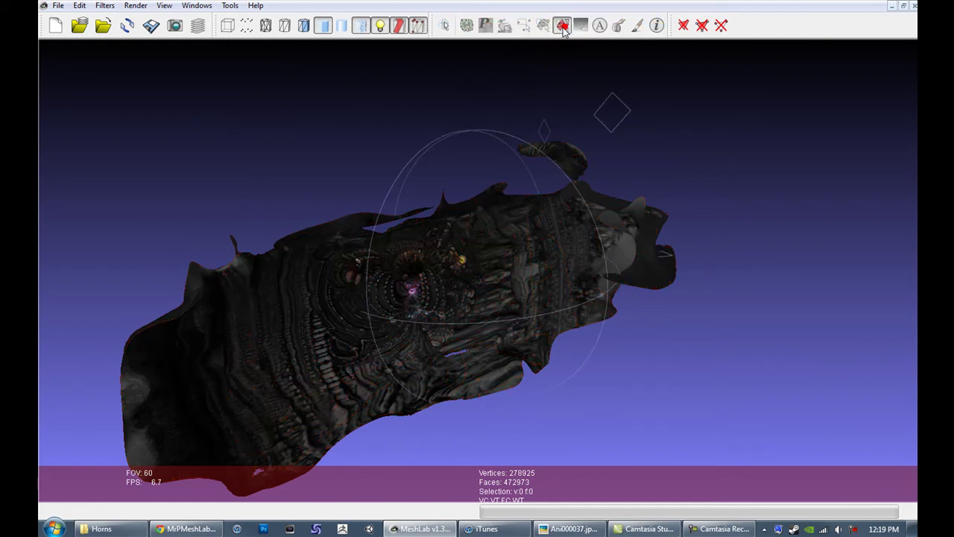
click(566, 134)
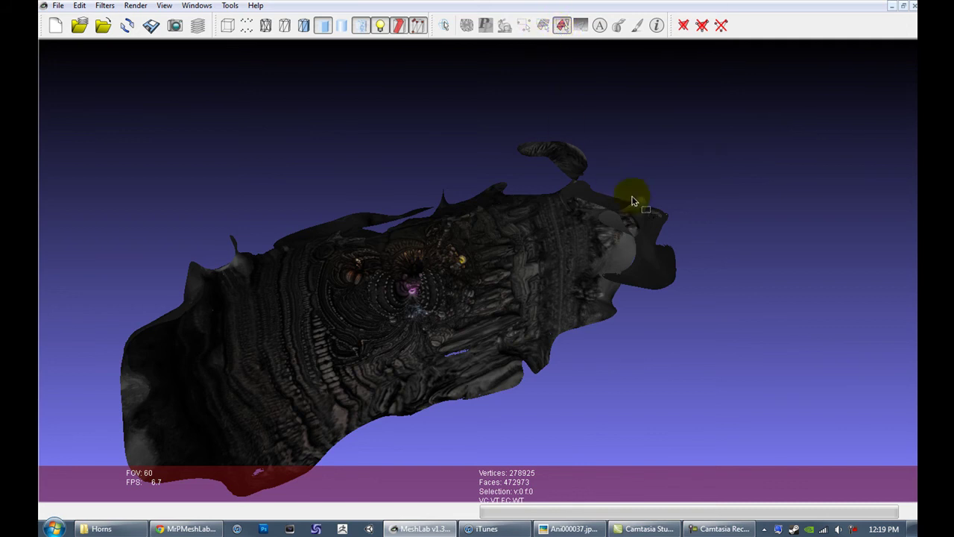
drag(632, 200, 435, 343)
drag(646, 99, 565, 242)
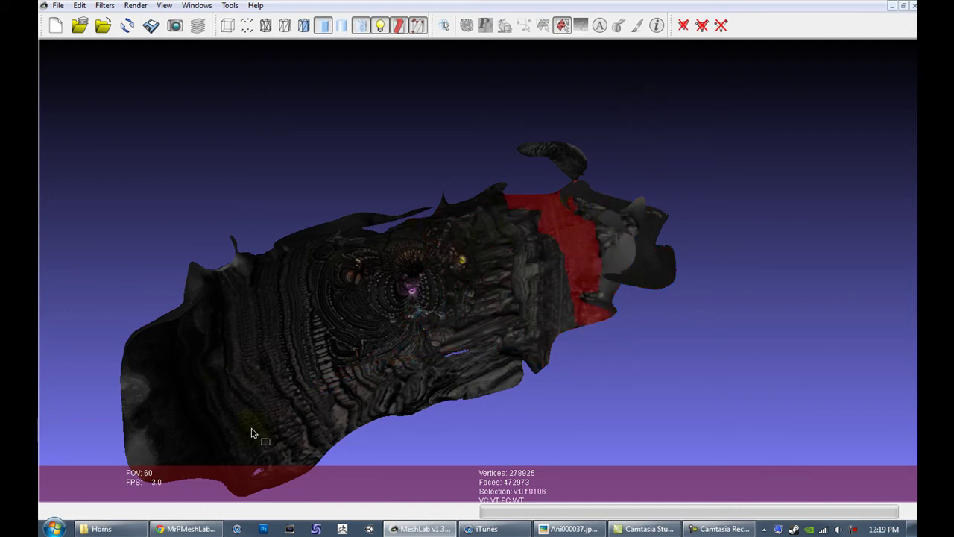
click(597, 93)
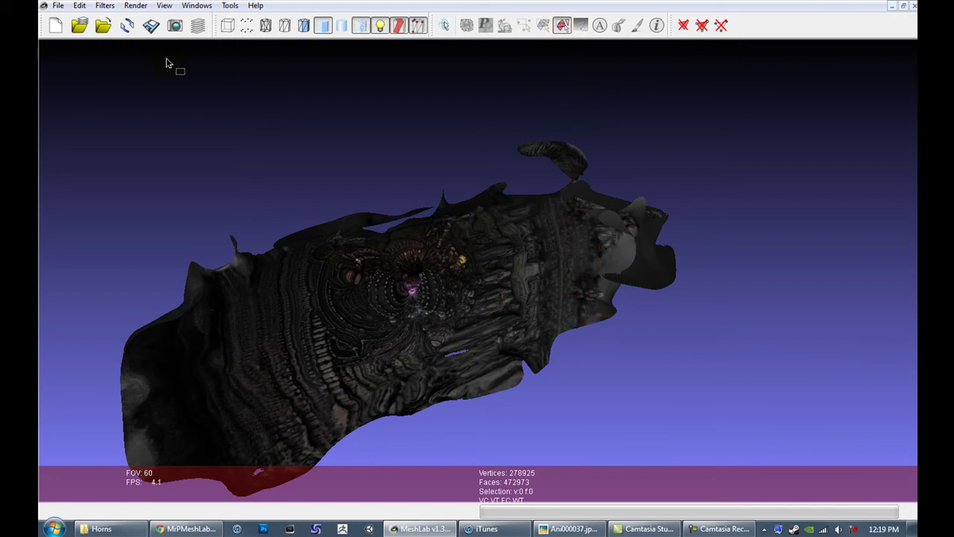
click(562, 26)
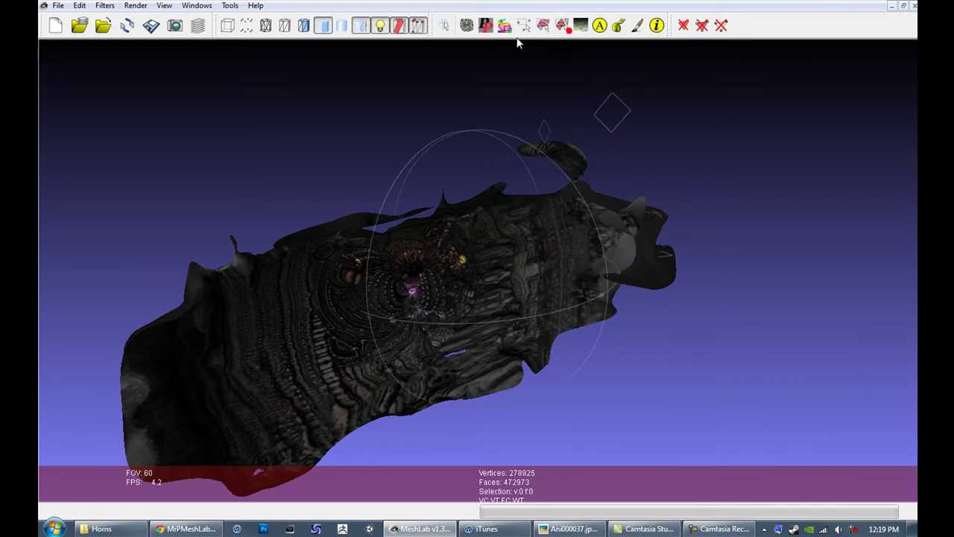
Run Merge Close Vertices with the percentage set to 16 (0.203380 distance).
click(105, 6)
mouse_move(145, 109)
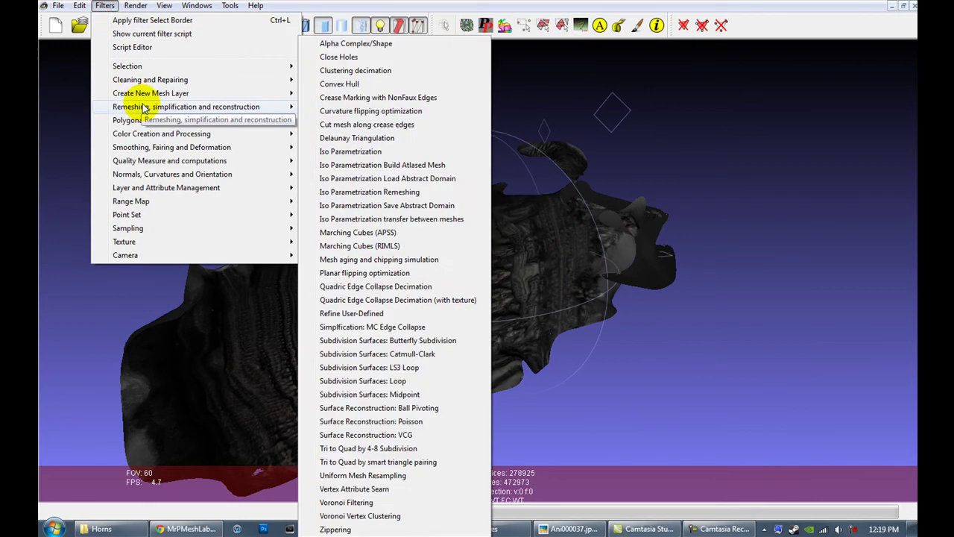
mouse_move(153, 80)
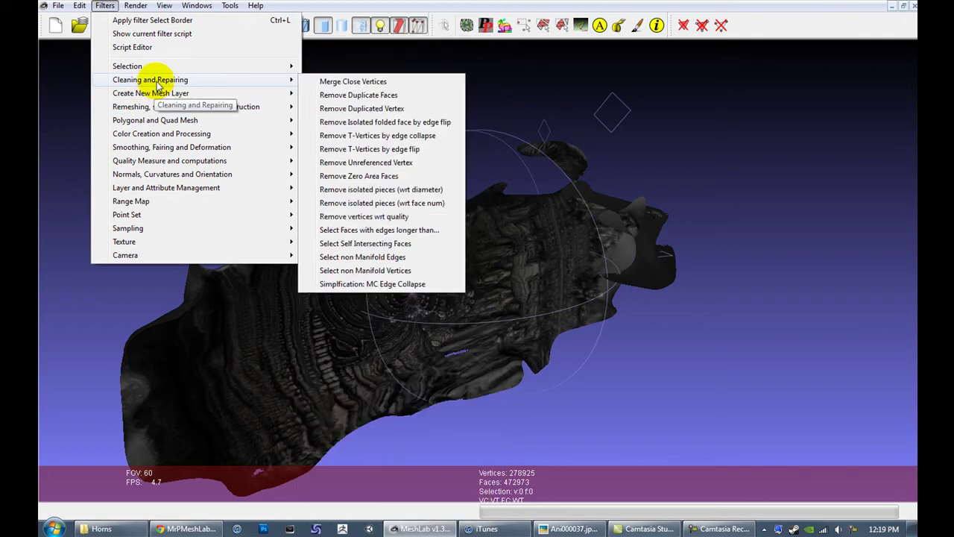
click(346, 82)
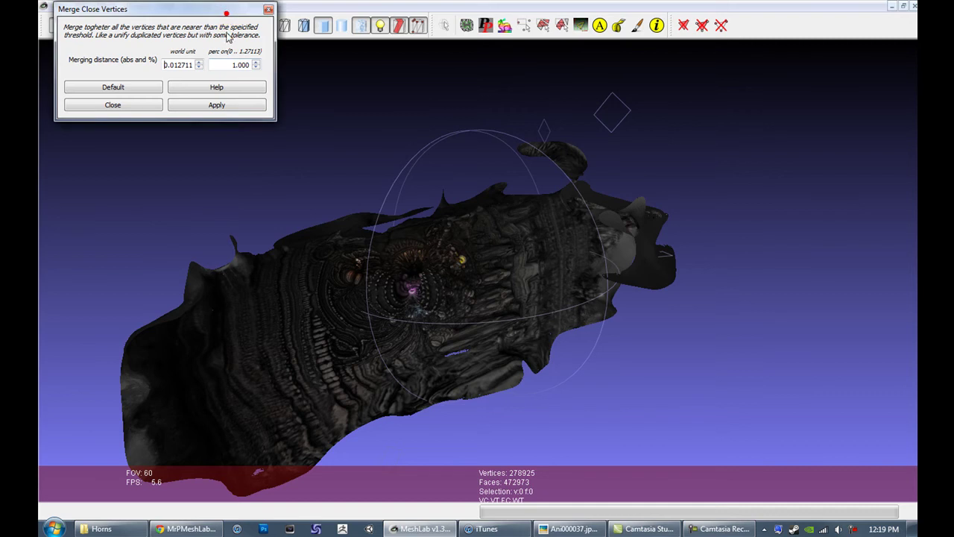
drag(230, 9, 229, 38)
drag(229, 95, 249, 93)
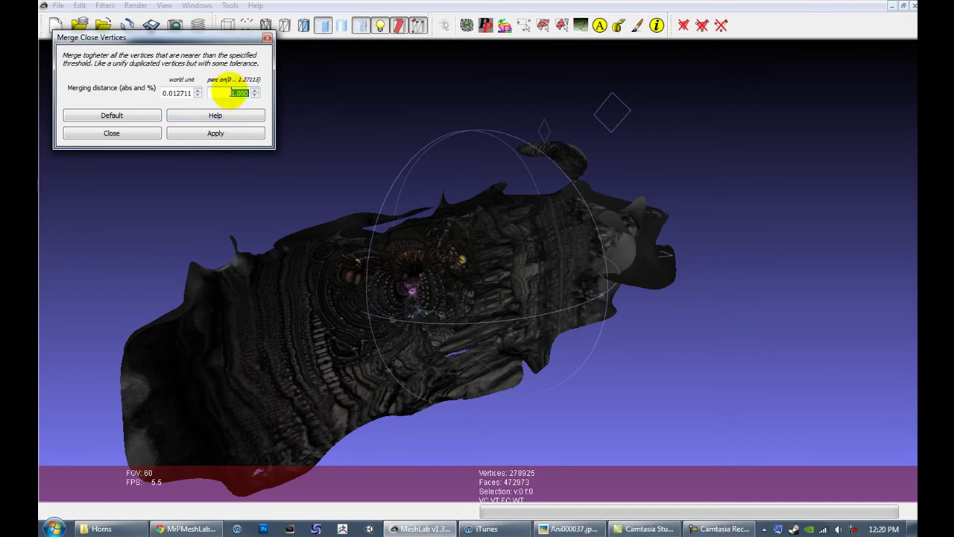
text(16)
click(240, 134)
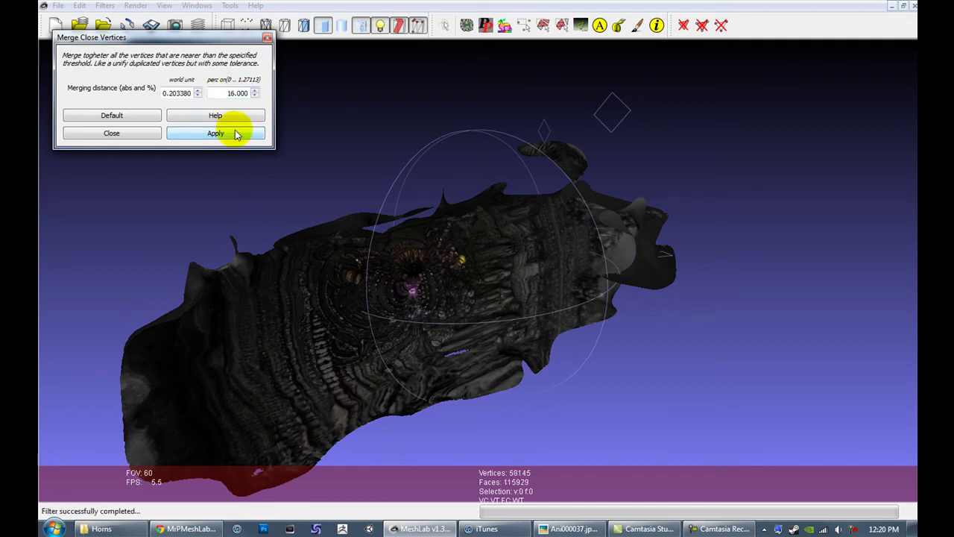
Draw several face-area selections on the mesh and rerun the vertex merge.
click(562, 25)
drag(568, 215, 119, 484)
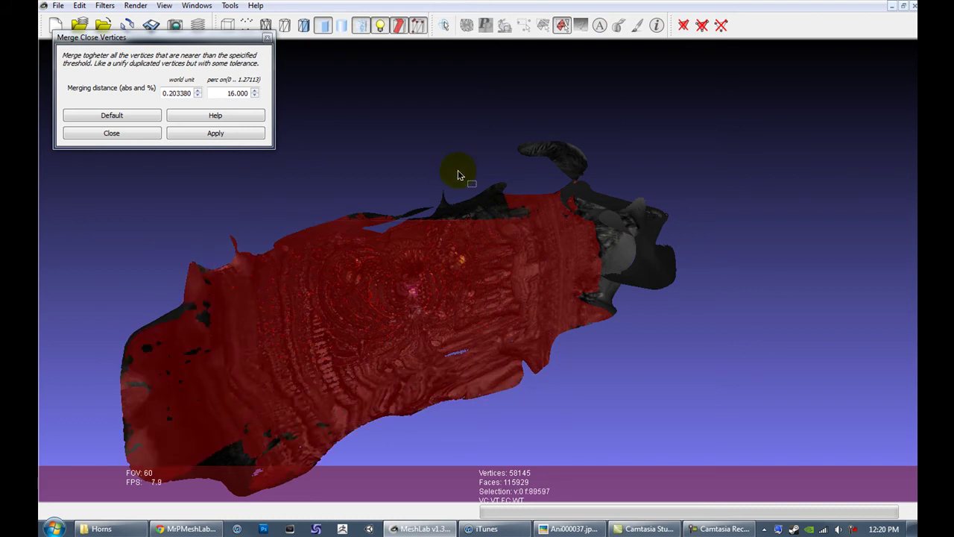
click(243, 135)
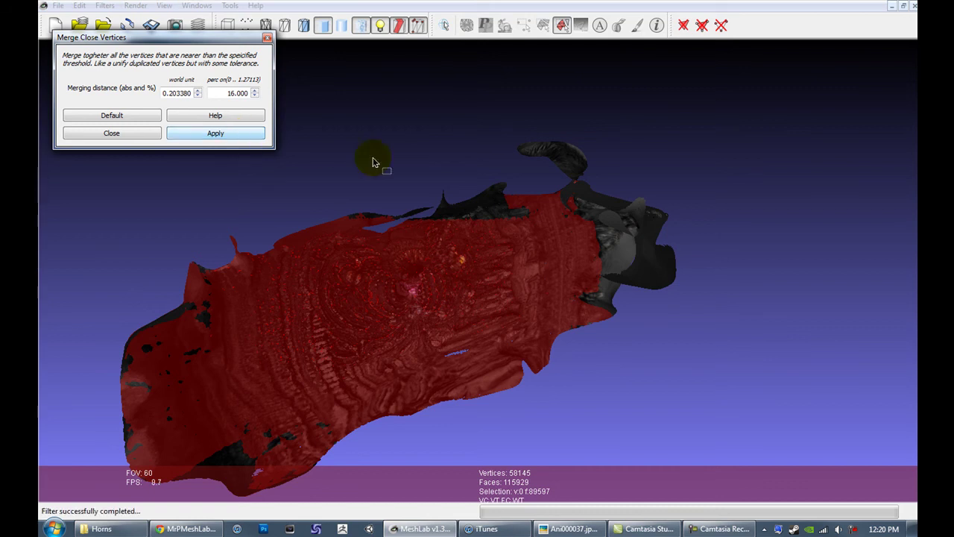
click(428, 164)
drag(654, 145, 600, 207)
drag(619, 85, 569, 132)
drag(479, 232, 415, 313)
click(215, 136)
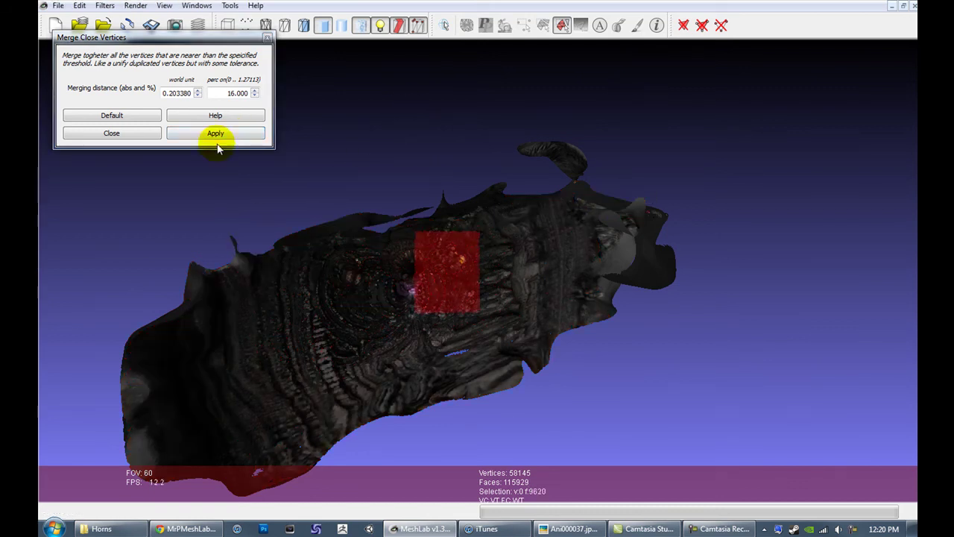
Close the merge settings, discard the project without saving, and start a new empty project.
click(136, 133)
click(57, 5)
click(71, 62)
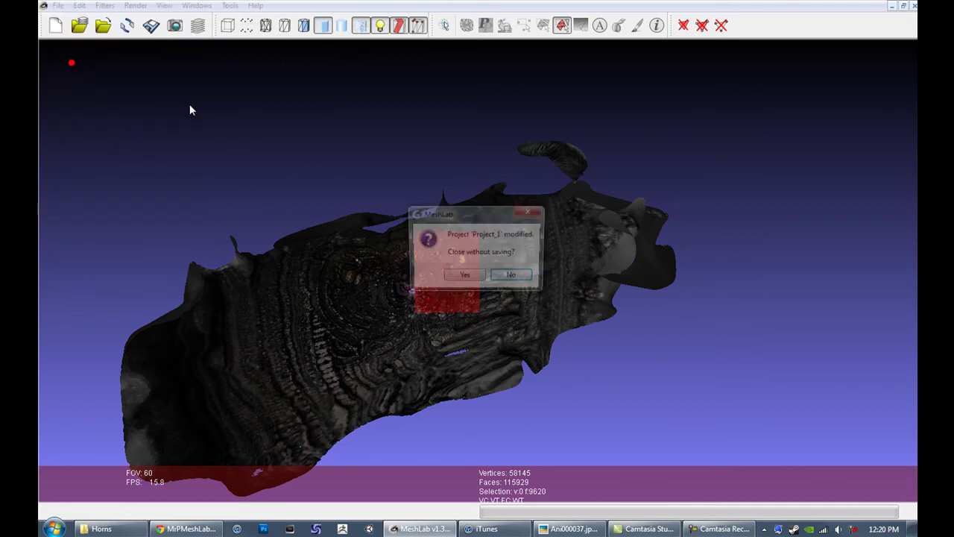
click(471, 274)
click(47, 6)
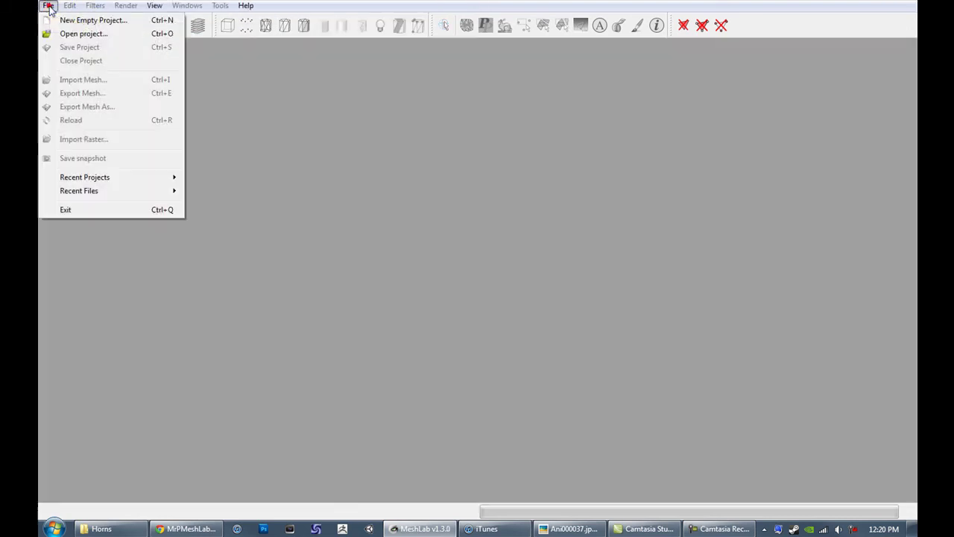
click(88, 20)
Import Horns-max.obj from the G:\Photofly\Horns folder.
click(58, 5)
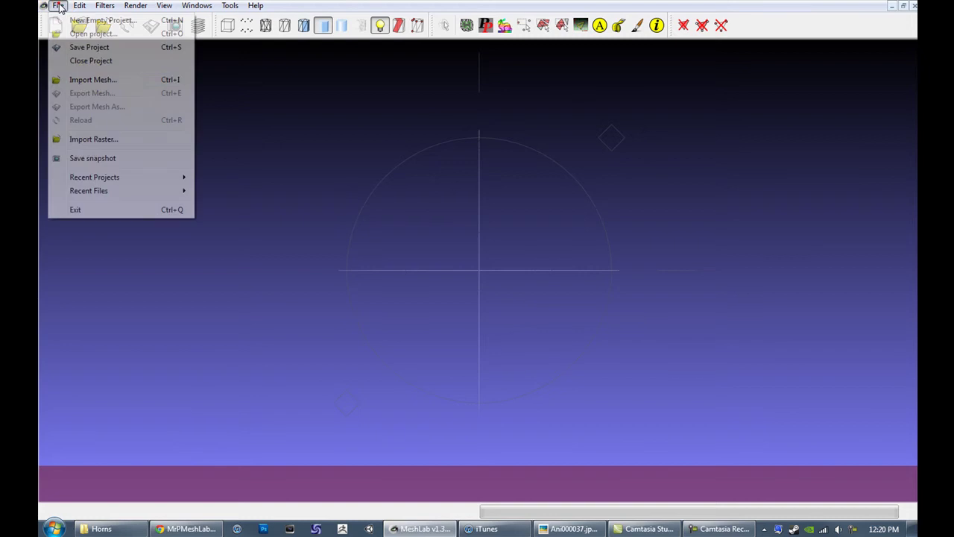
click(95, 80)
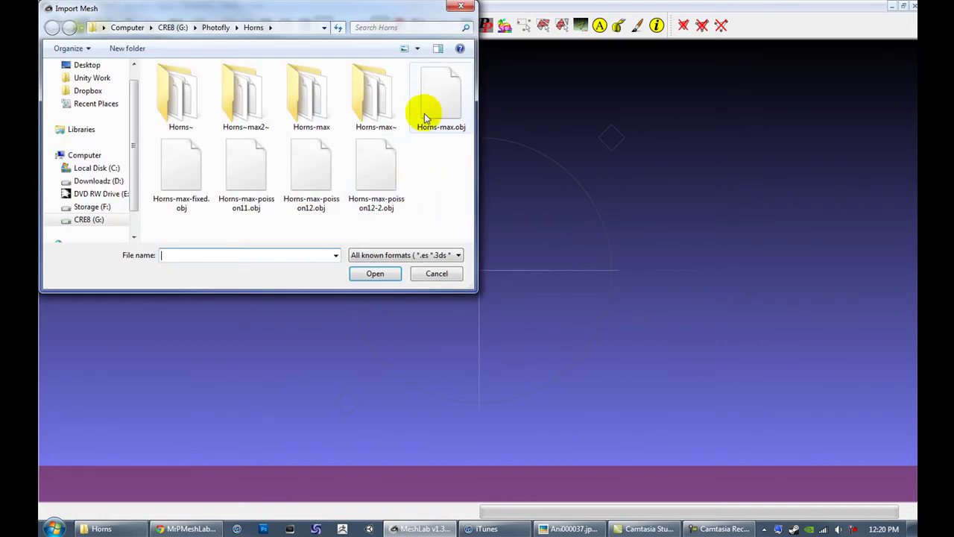
double_click(426, 103)
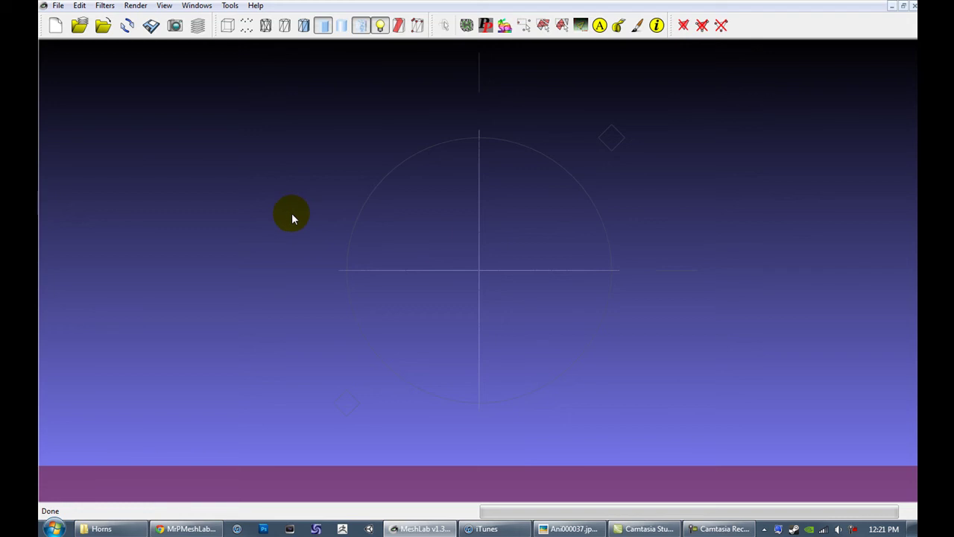
Run Merge Close Vertices at 16 percent, cutting the mesh to 58145 vertices.
drag(498, 298, 202, 117)
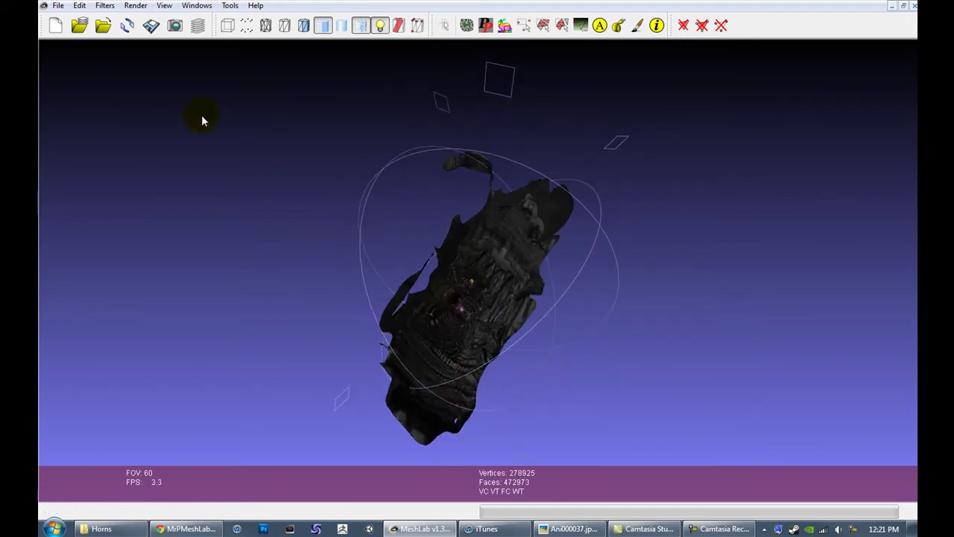
click(105, 6)
mouse_move(127, 93)
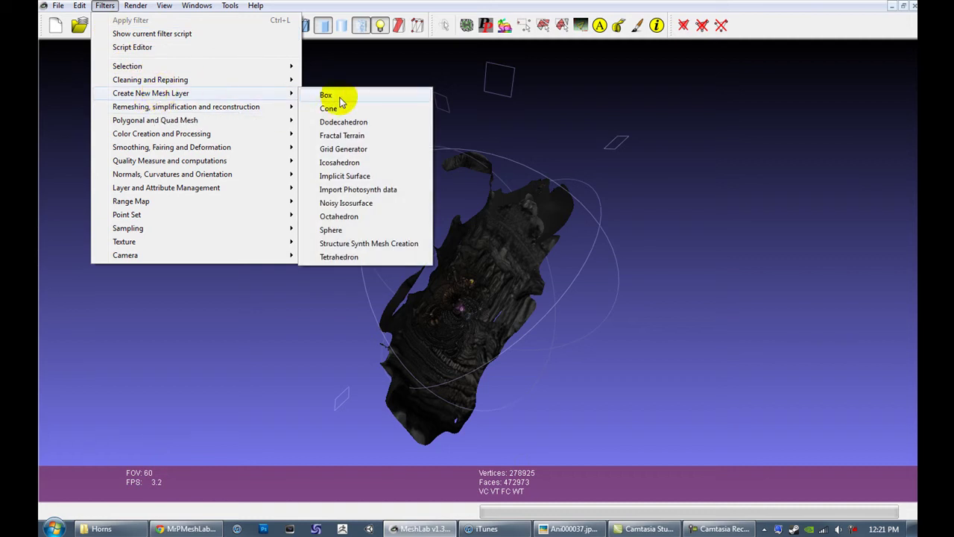
mouse_move(216, 81)
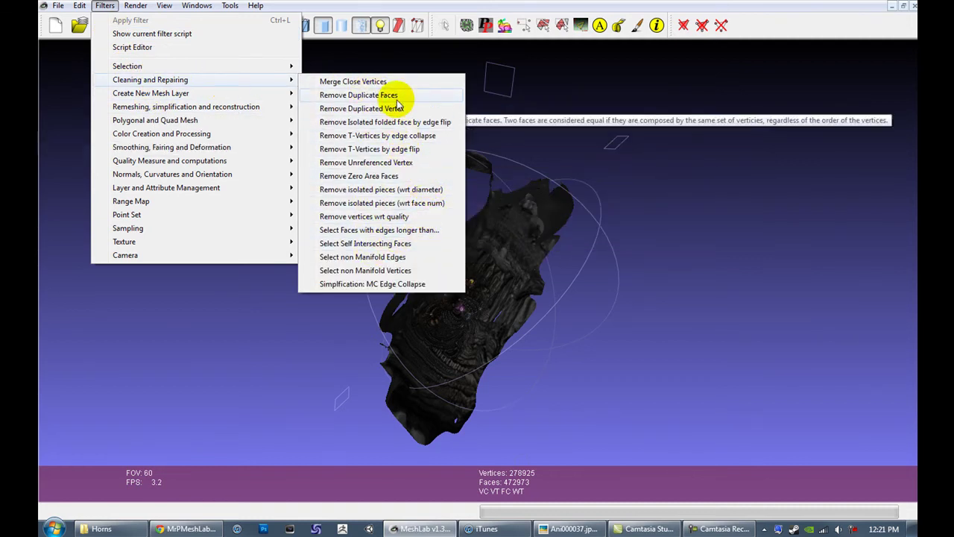
click(384, 81)
click(262, 96)
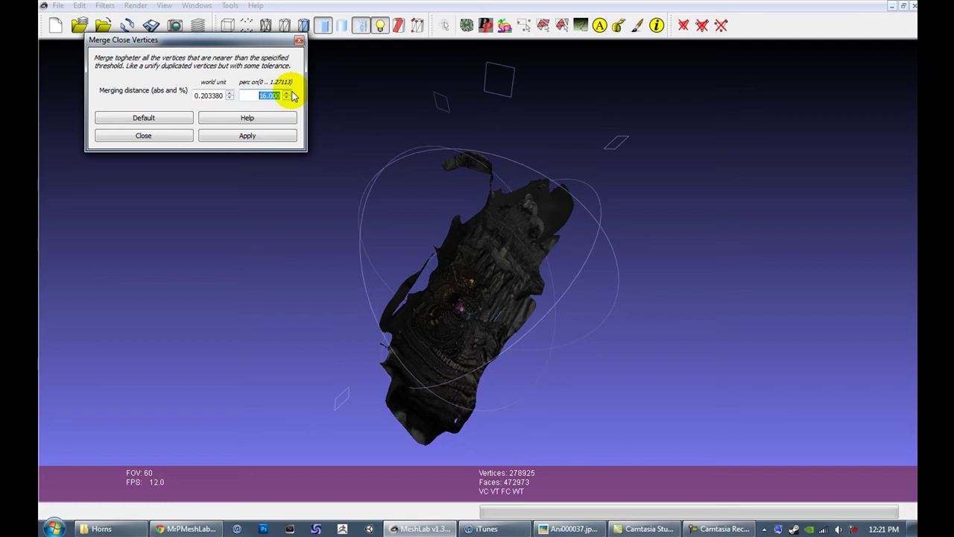
click(264, 136)
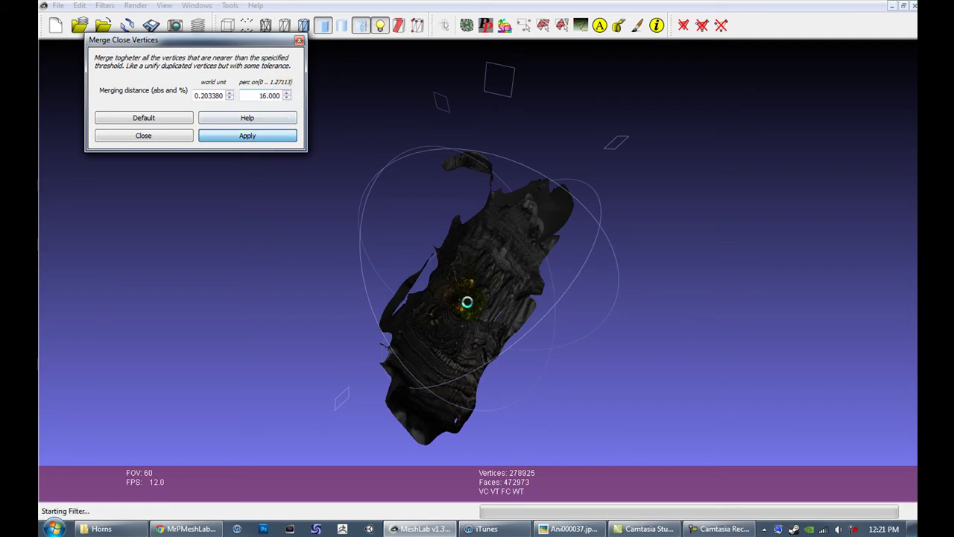
Orbit and zoom around the merged mesh, then select all its faces.
drag(515, 330, 458, 326)
scroll(459, 326, up, 5)
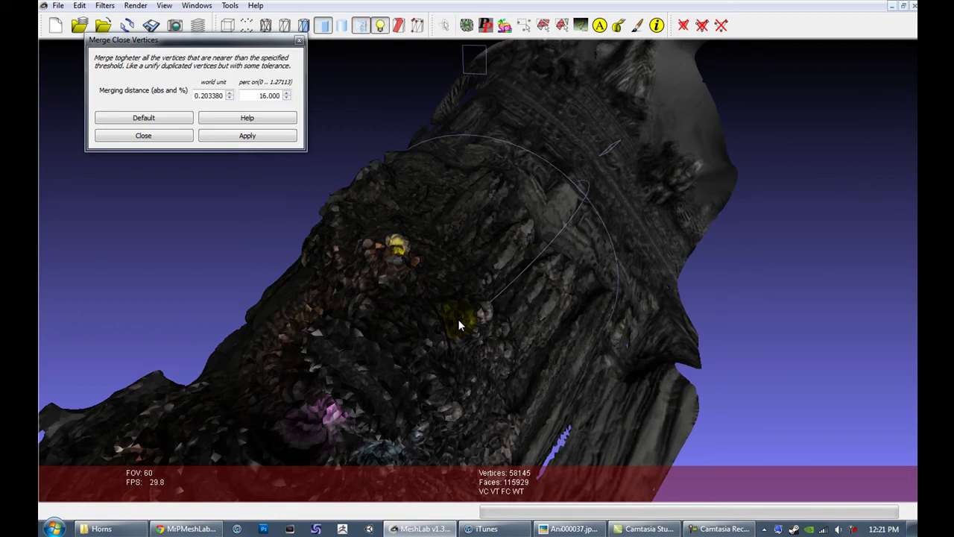
scroll(458, 326, down, 3)
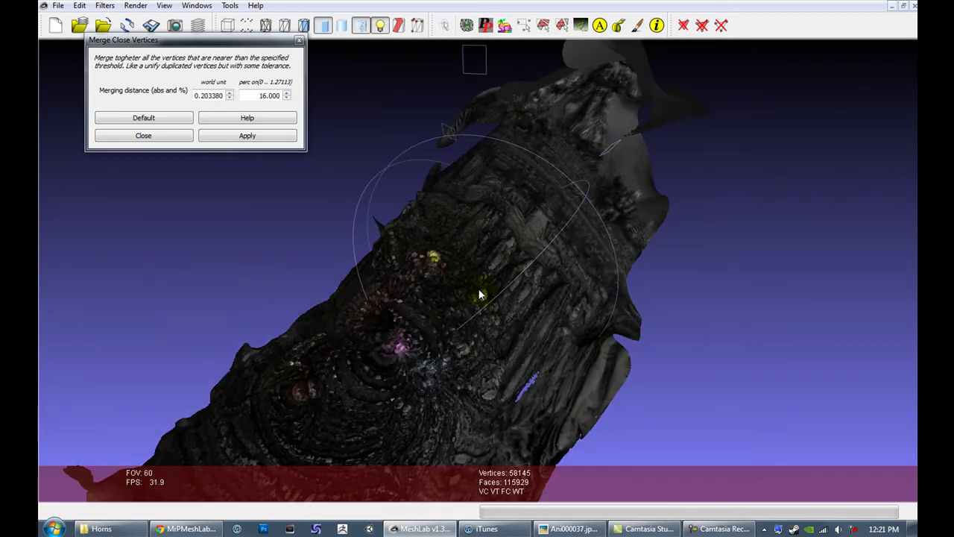
drag(499, 267, 519, 215)
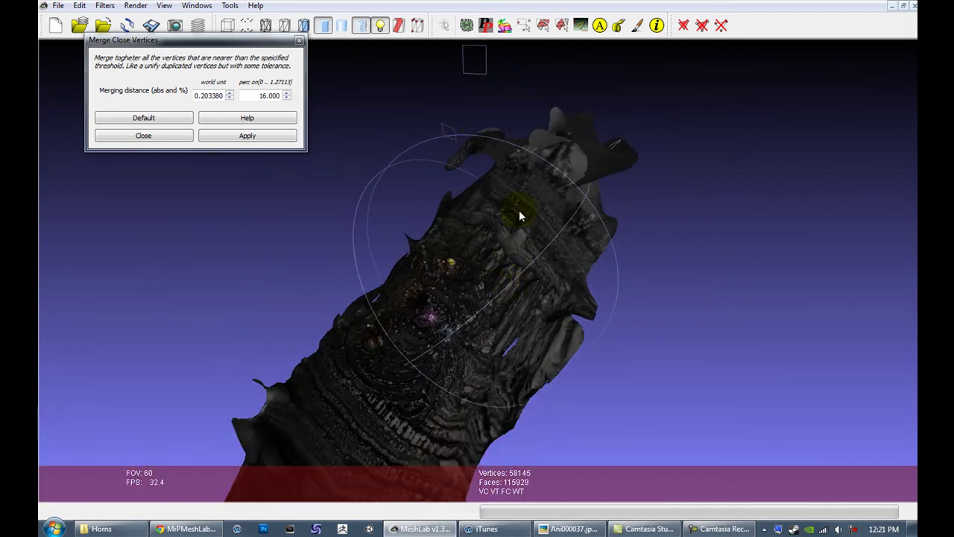
click(561, 24)
key(a)
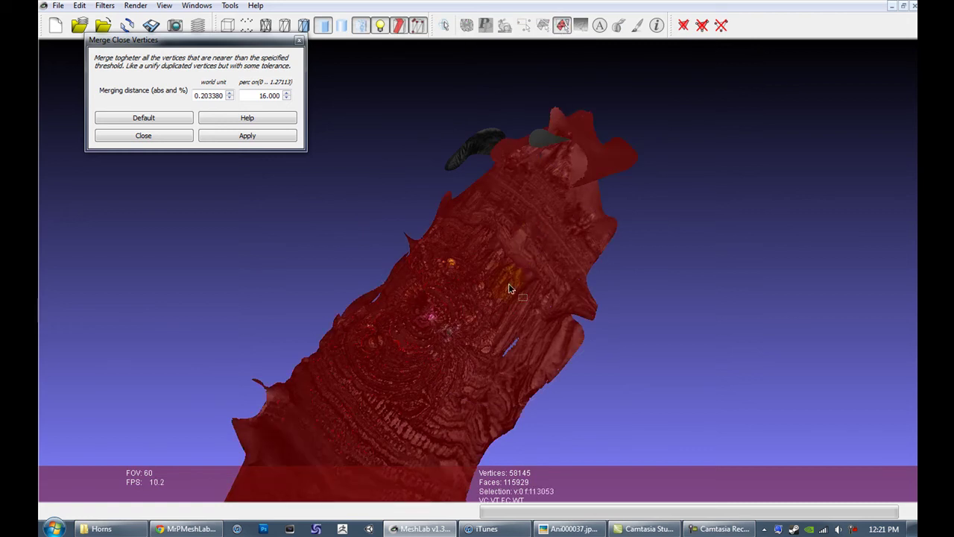
Clear the face selection, reapply the merge, and close the merge settings.
drag(495, 298, 443, 298)
scroll(443, 298, up, 5)
click(386, 177)
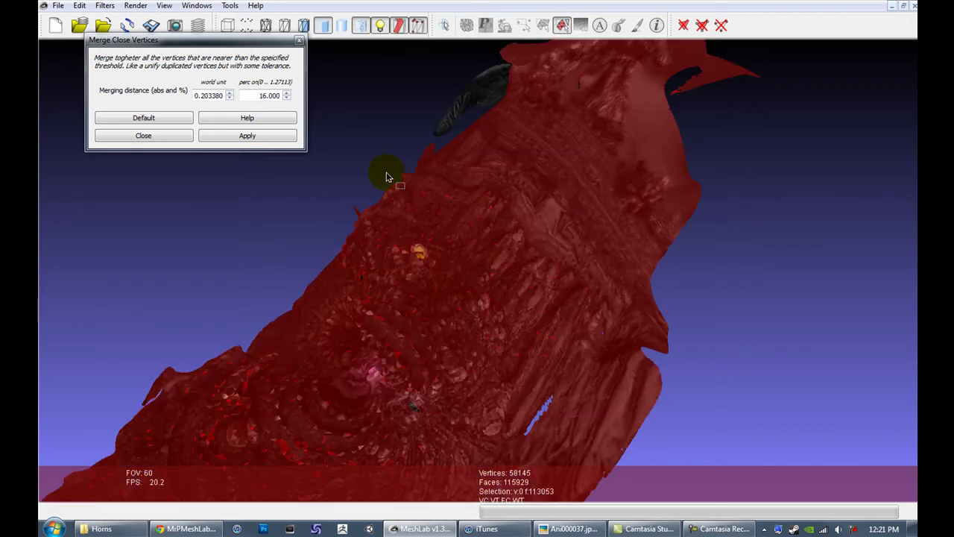
drag(386, 176, 365, 131)
scroll(386, 333, down, 3)
scroll(397, 352, up, 5)
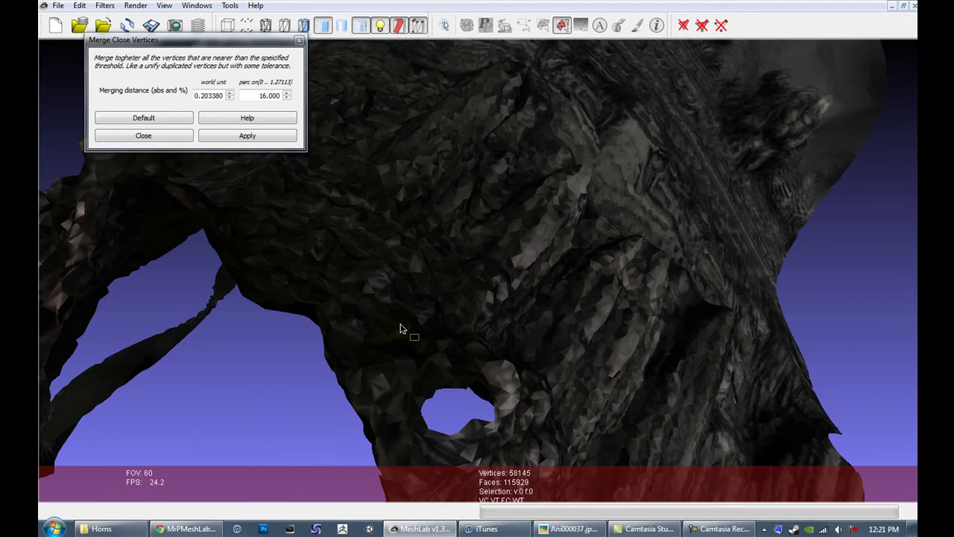
drag(400, 328, 408, 317)
click(253, 135)
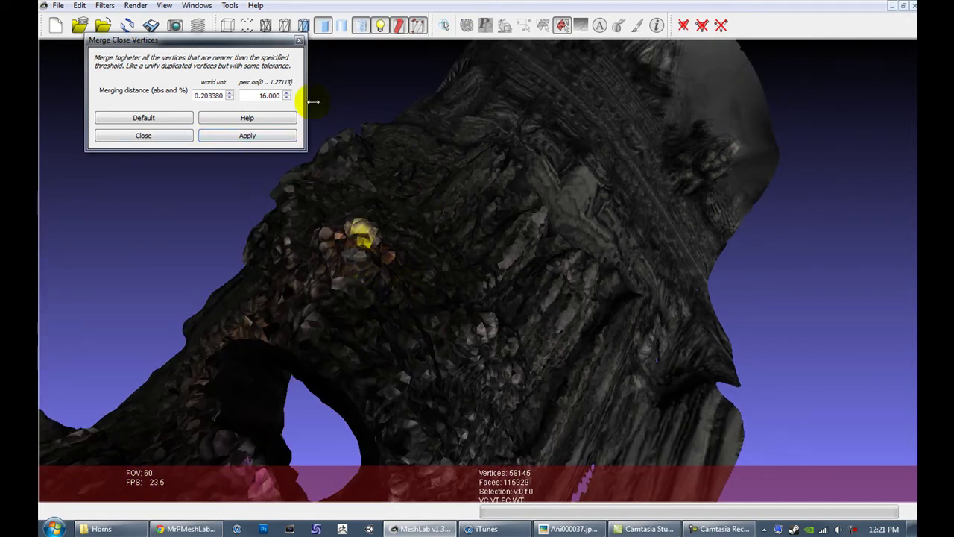
click(159, 137)
click(57, 5)
Close the over-merged project without saving and start a new empty project.
click(85, 61)
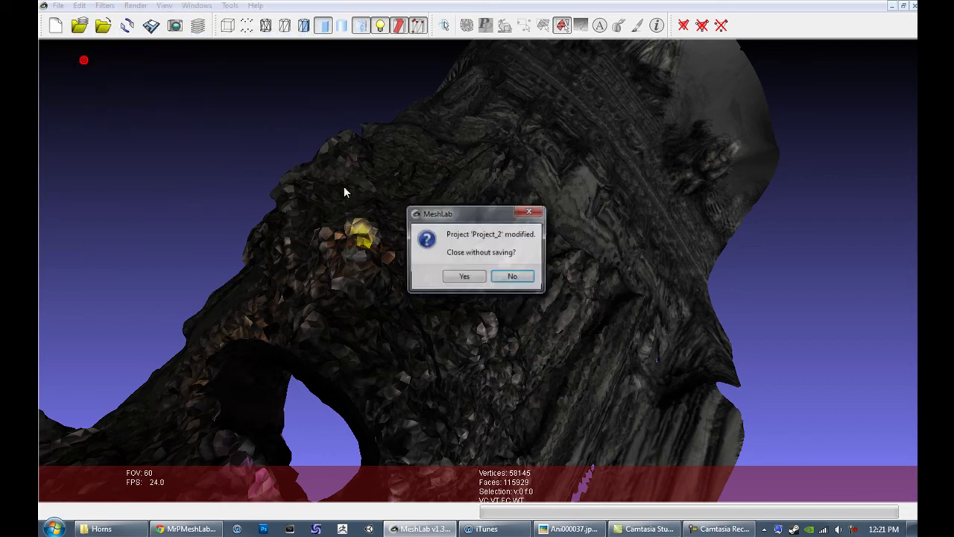
click(459, 276)
click(49, 5)
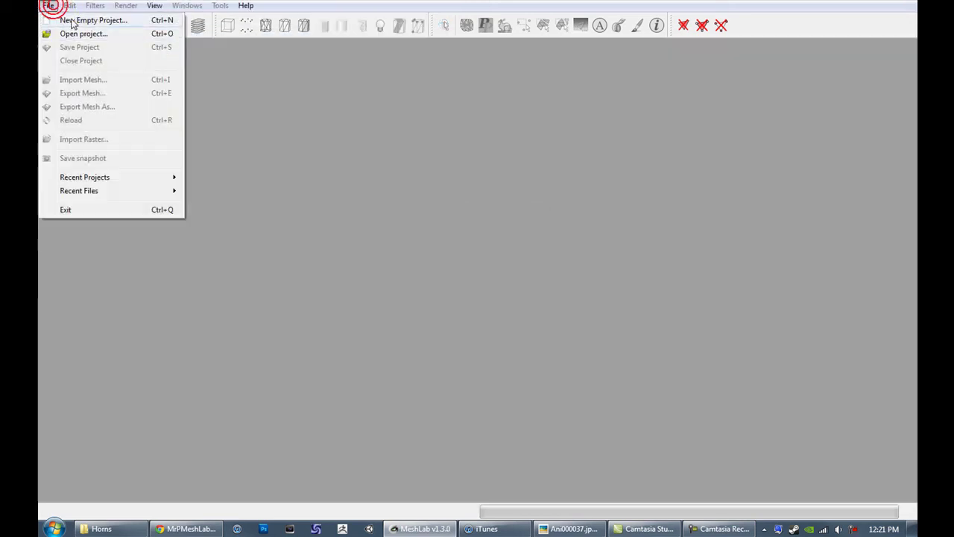
click(69, 19)
Import Horns-max.obj and orbit and zoom to inspect the 278925-vertex mesh.
click(58, 5)
click(95, 82)
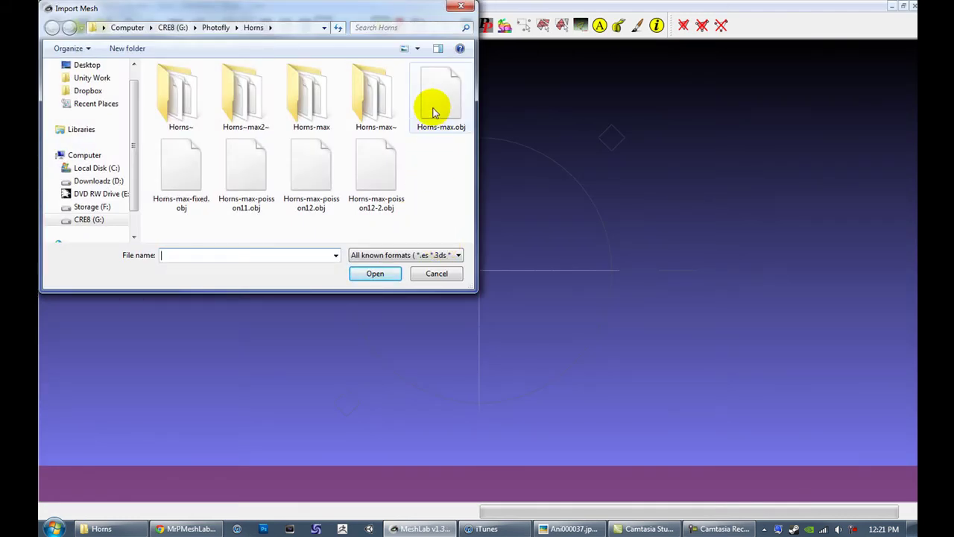
double_click(435, 112)
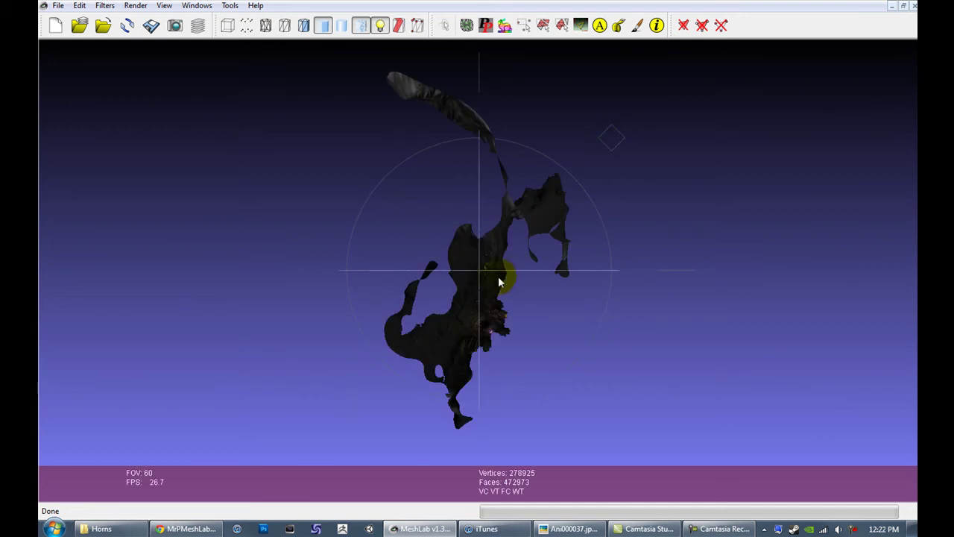
drag(485, 277, 647, 222)
drag(528, 172, 451, 298)
scroll(451, 298, up, 5)
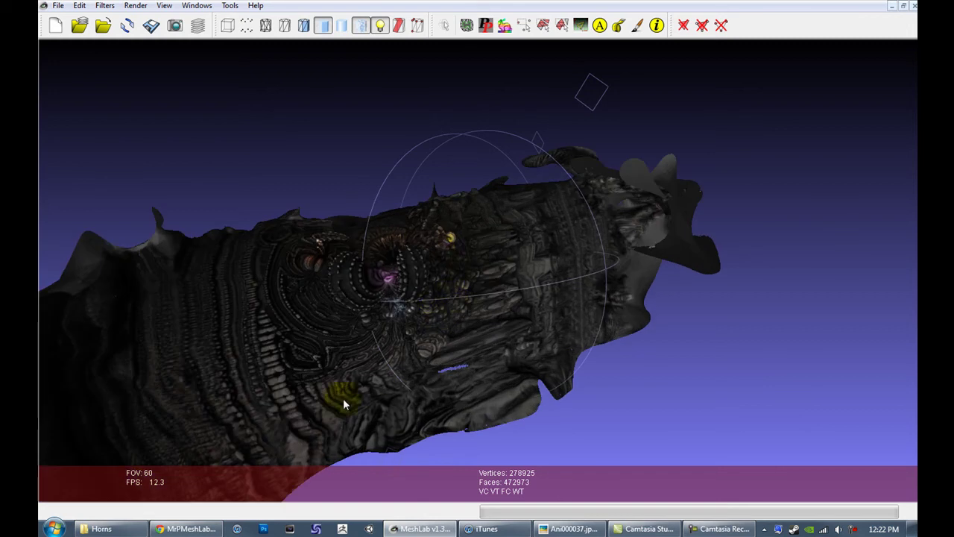
Run Merge Close Vertices at 6 percent, leaving 172592 vertices and 342438 faces.
click(105, 6)
mouse_move(283, 120)
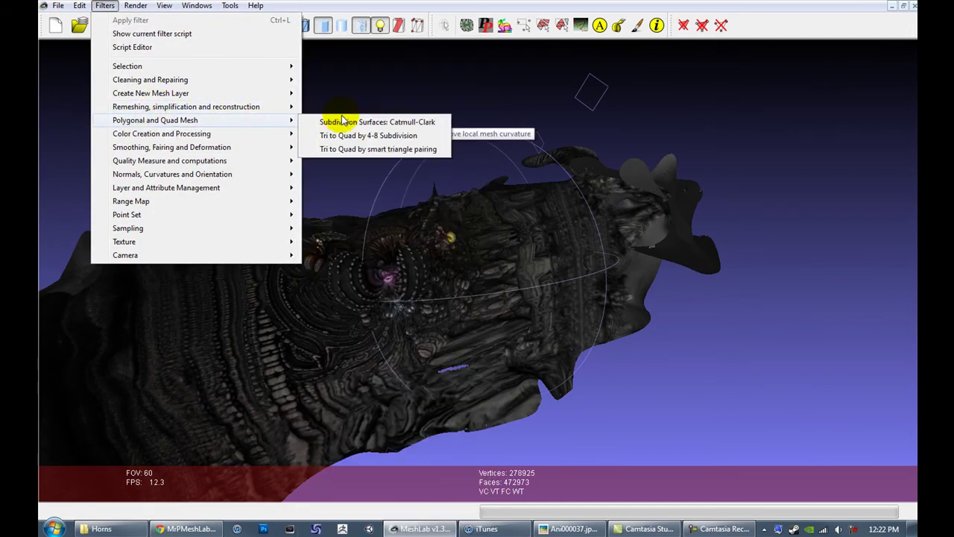
mouse_move(240, 79)
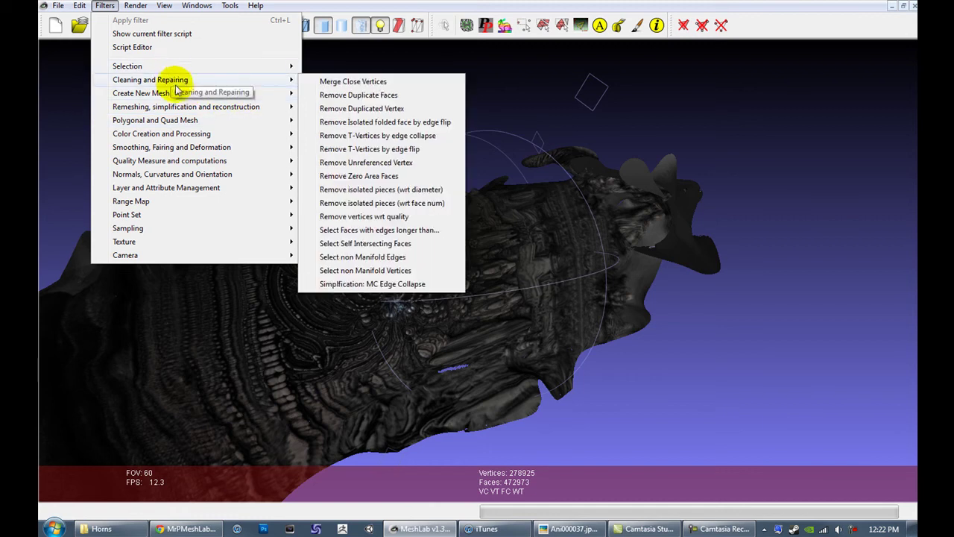
click(342, 82)
double_click(293, 126)
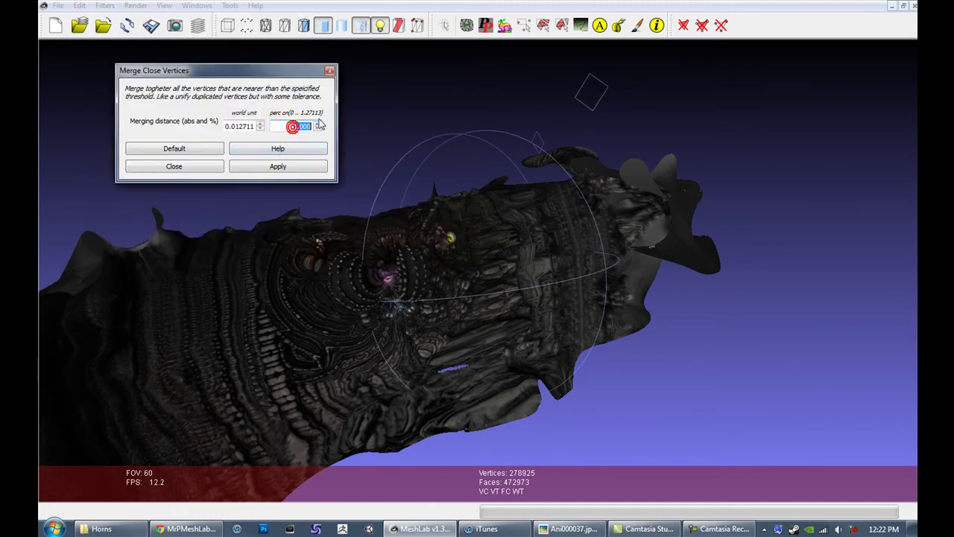
text(6)
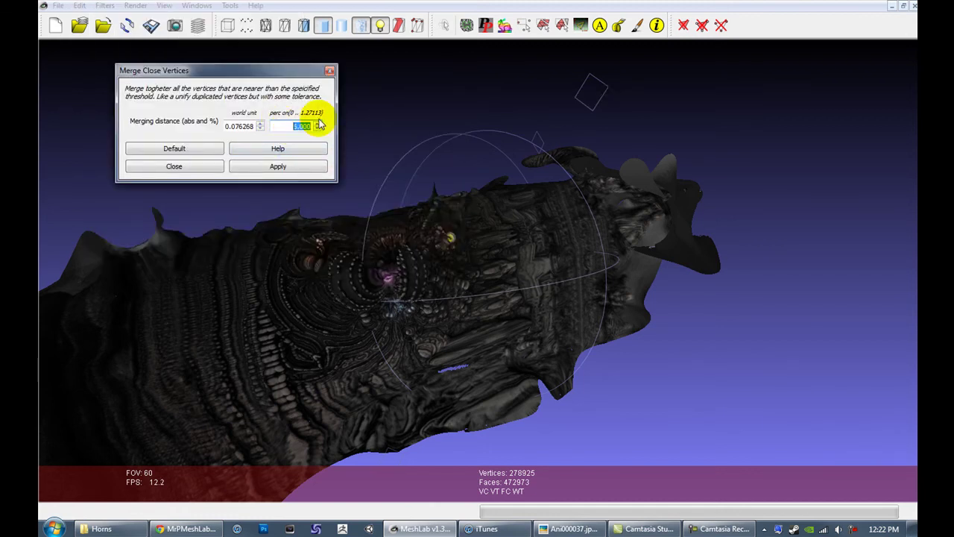
click(293, 169)
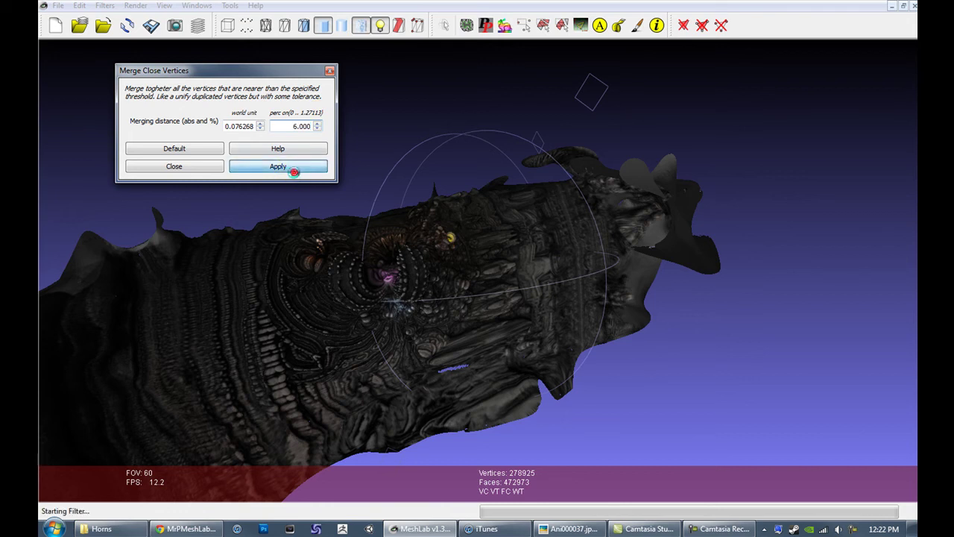
click(191, 169)
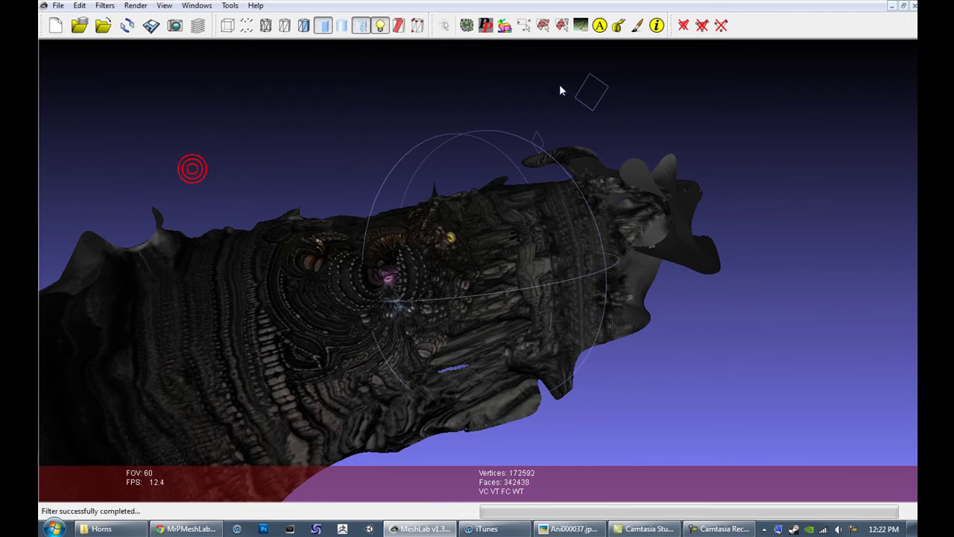
Test-select the mesh's faces, then clear the face selection to none.
click(561, 25)
click(548, 224)
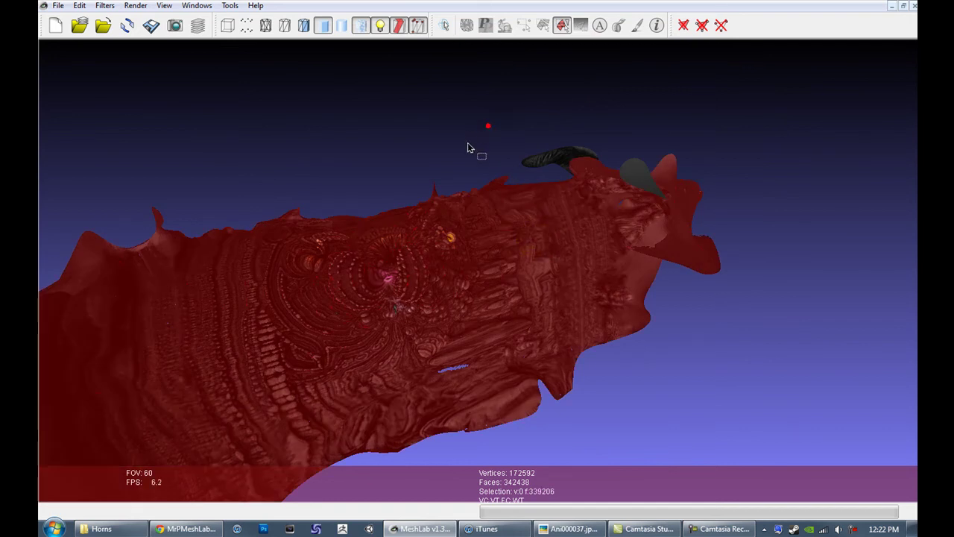
click(465, 146)
click(552, 251)
drag(439, 143, 414, 155)
click(57, 8)
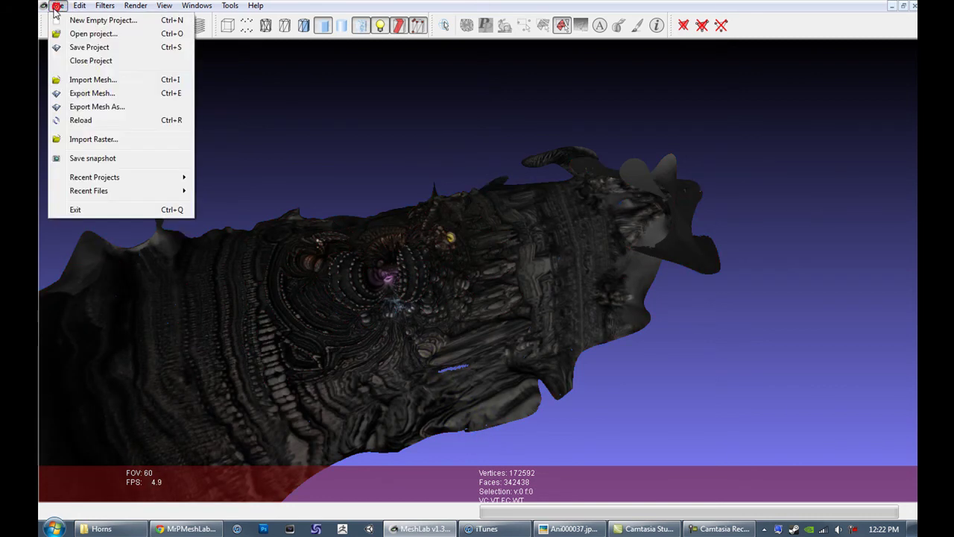
click(97, 106)
click(443, 370)
click(432, 415)
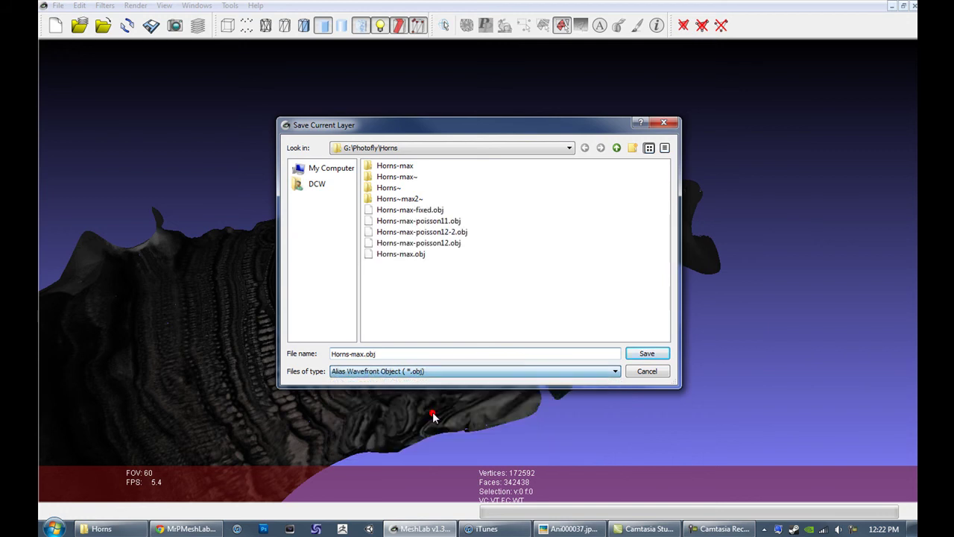
click(666, 124)
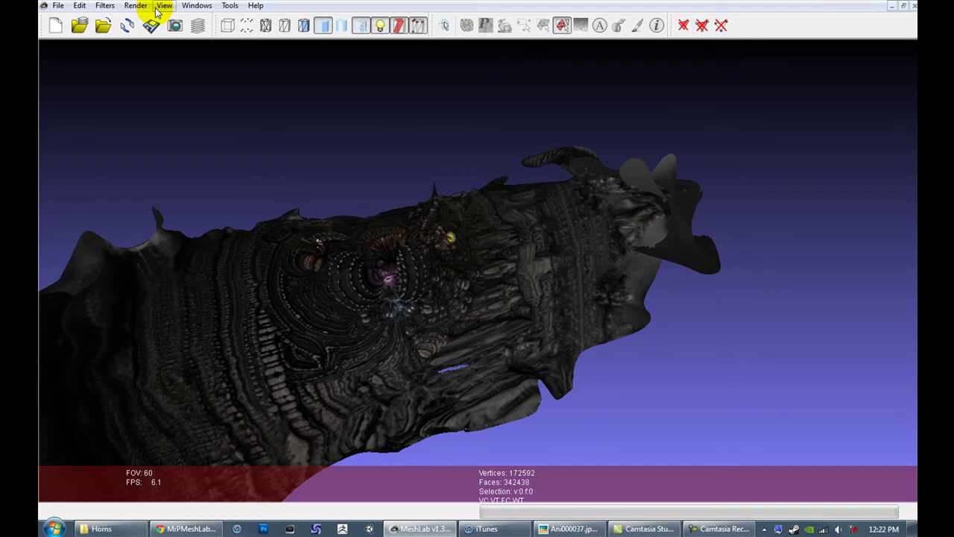
Browse the Filters and Render menus, then point to Remeshing, simplification and reconstruction.
click(104, 5)
mouse_move(201, 111)
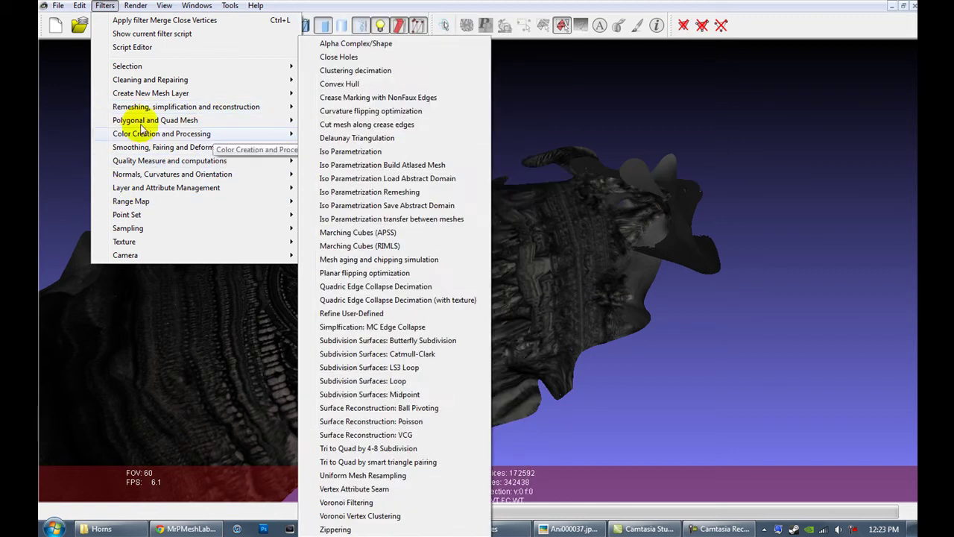
click(802, 118)
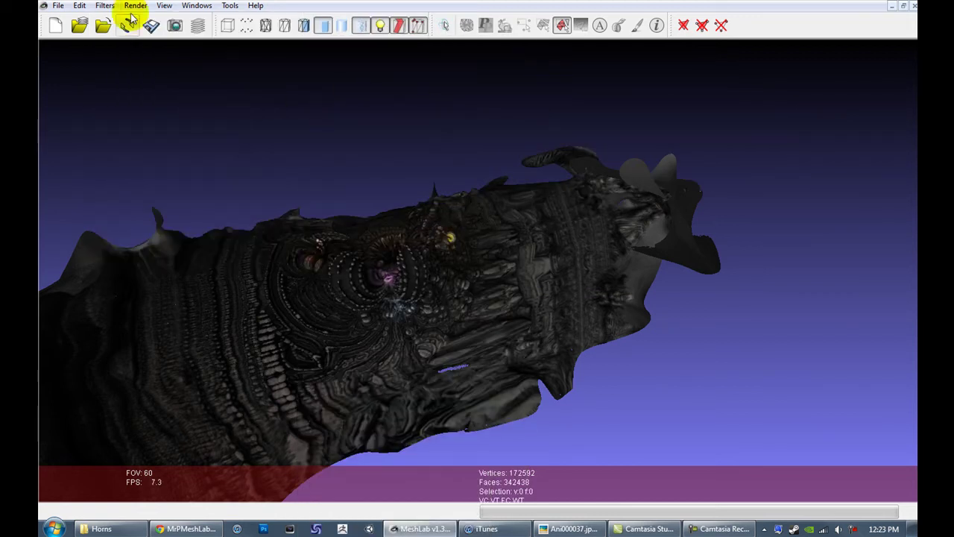
click(332, 140)
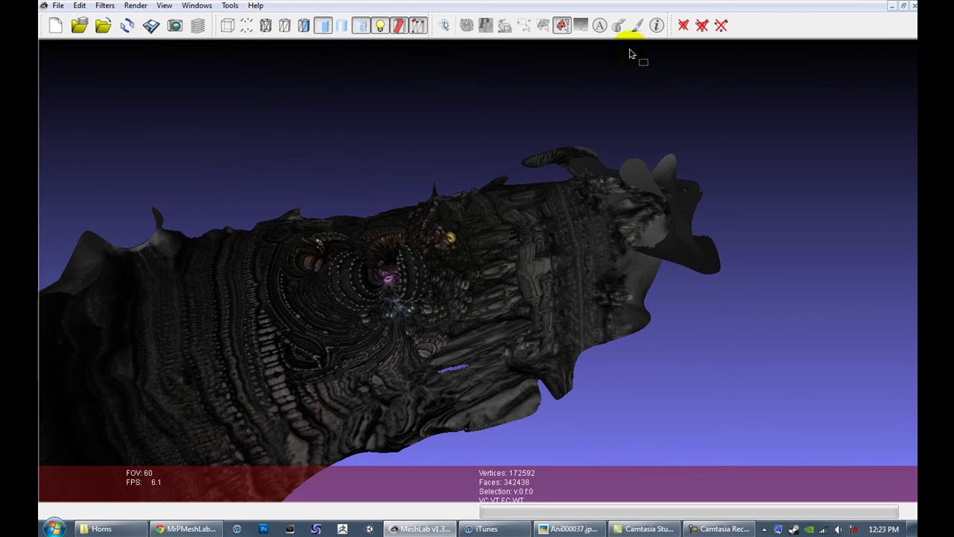
drag(374, 236, 481, 273)
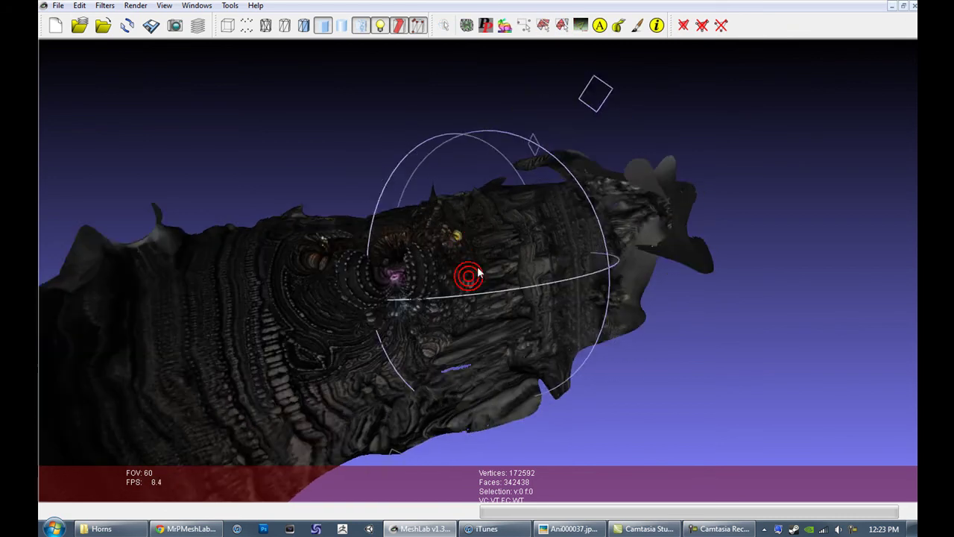
click(135, 6)
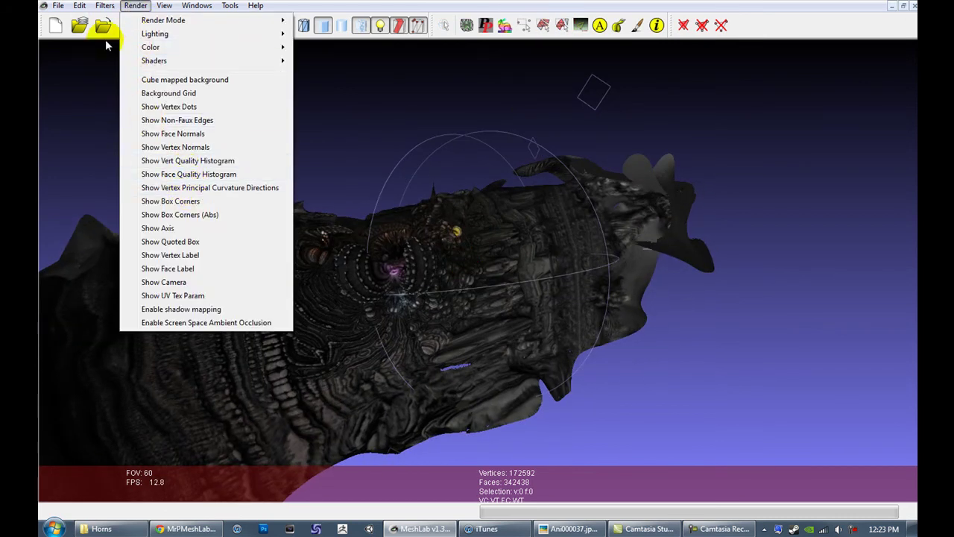
mouse_move(105, 6)
mouse_move(149, 107)
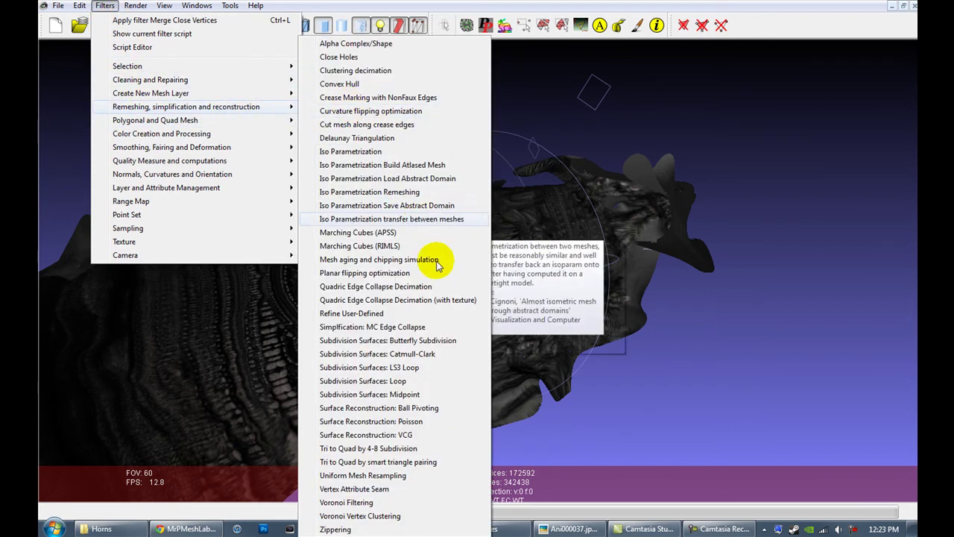
Apply Quadric Edge Collapse Decimation (with texture): 24000 target faces, Preserve Normal and Planar Simplification on.
click(446, 301)
double_click(298, 163)
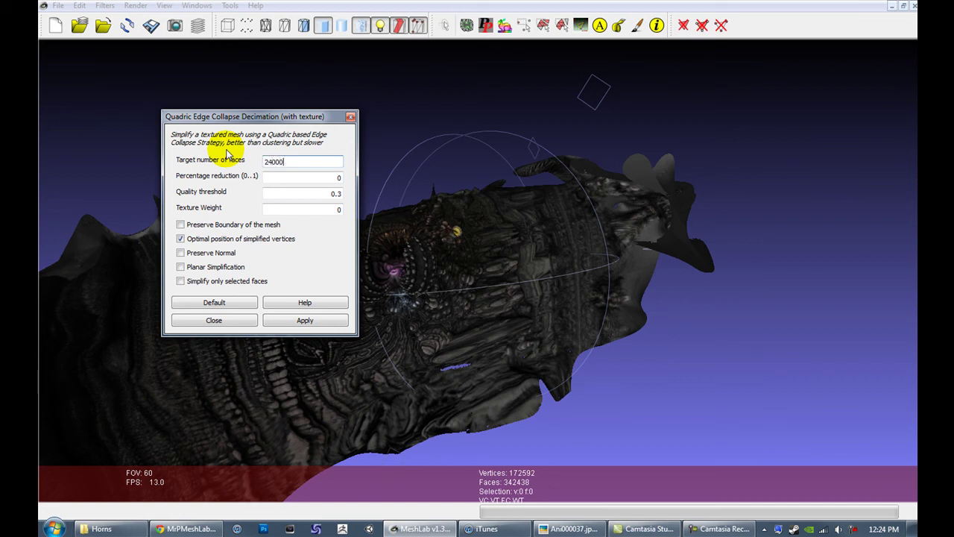
click(181, 266)
click(321, 320)
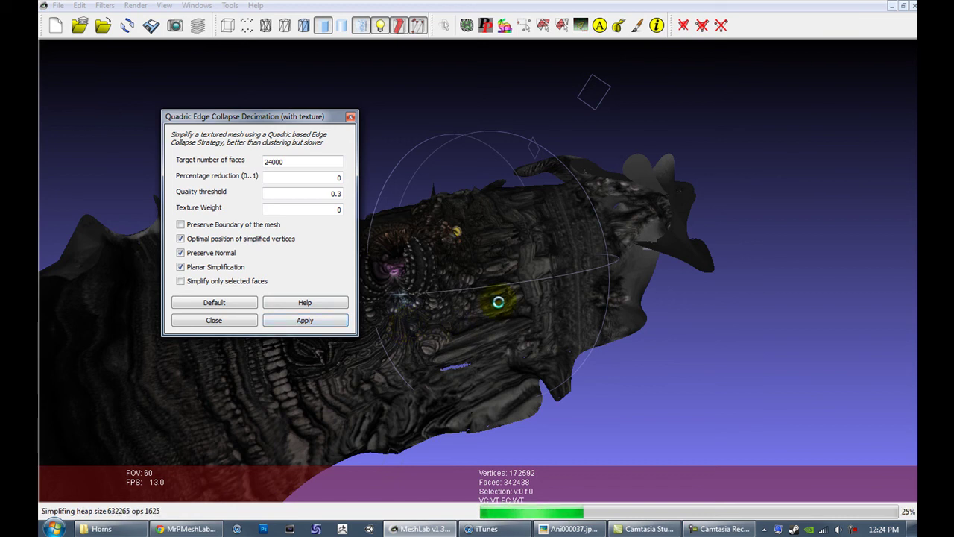
click(260, 156)
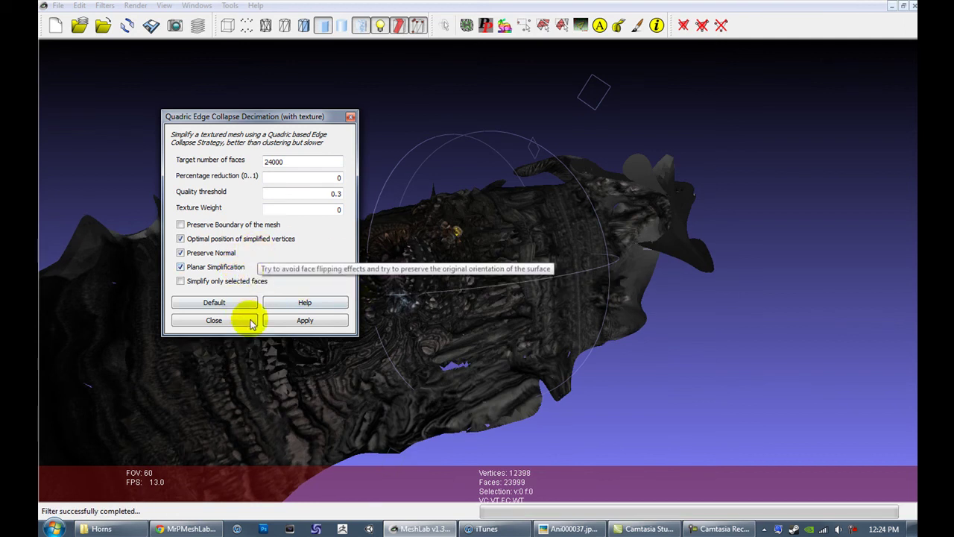
click(283, 321)
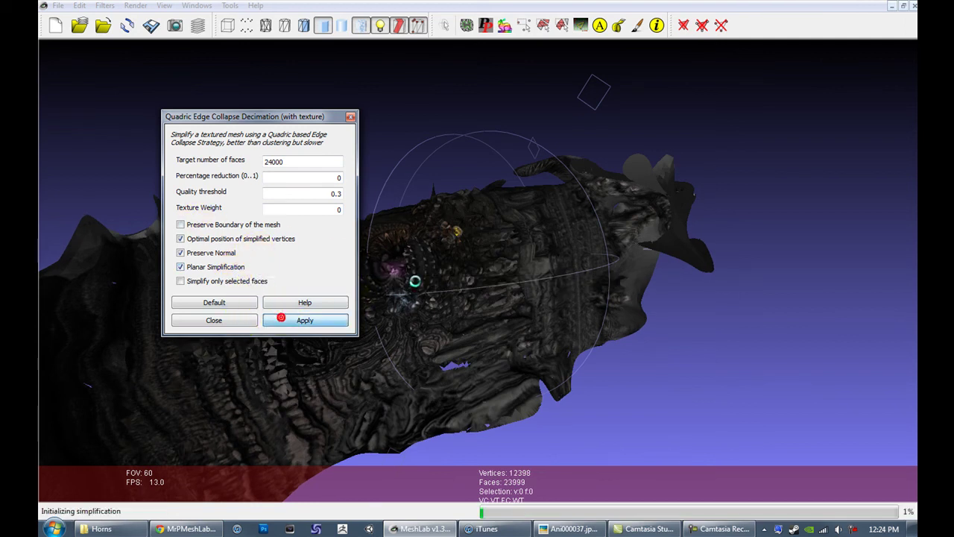
click(213, 320)
scroll(405, 296, up, 5)
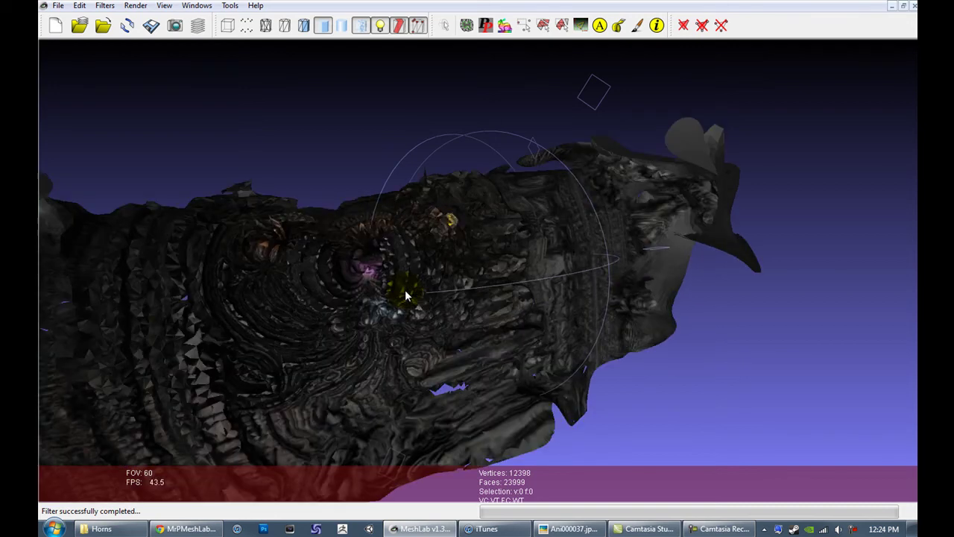
mouse_move(405, 295)
mouse_down()
mouse_move(600, 272)
mouse_move(653, 241)
mouse_move(670, 215)
mouse_move(672, 234)
mouse_move(633, 246)
mouse_up()
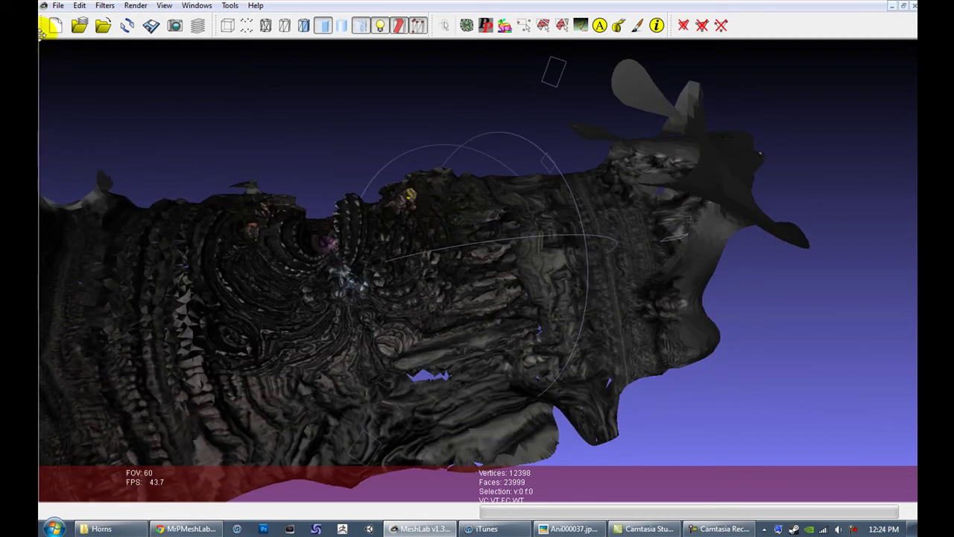
Check MeshLab's version (1.3.0) in Help > About, then close the dialog and quit MeshLab.
click(57, 5)
mouse_move(256, 6)
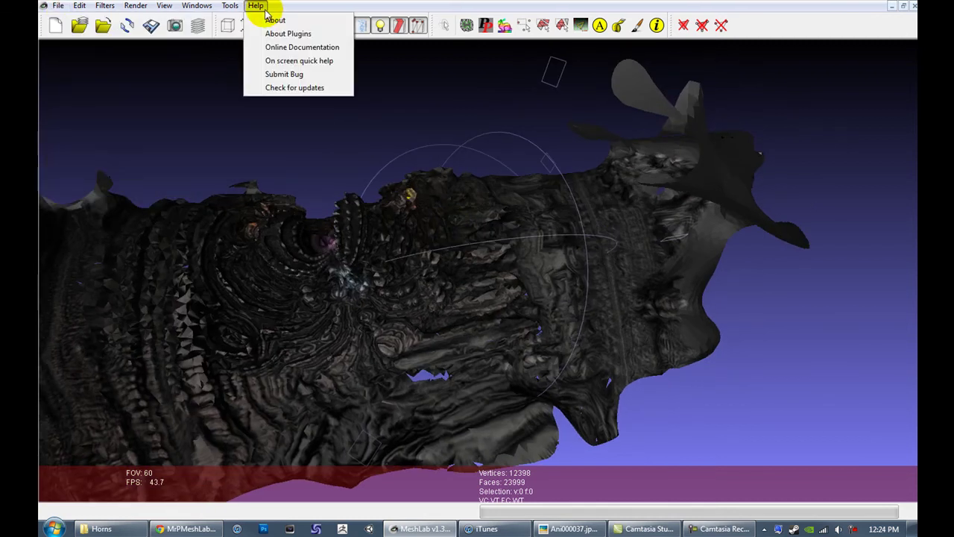
click(269, 20)
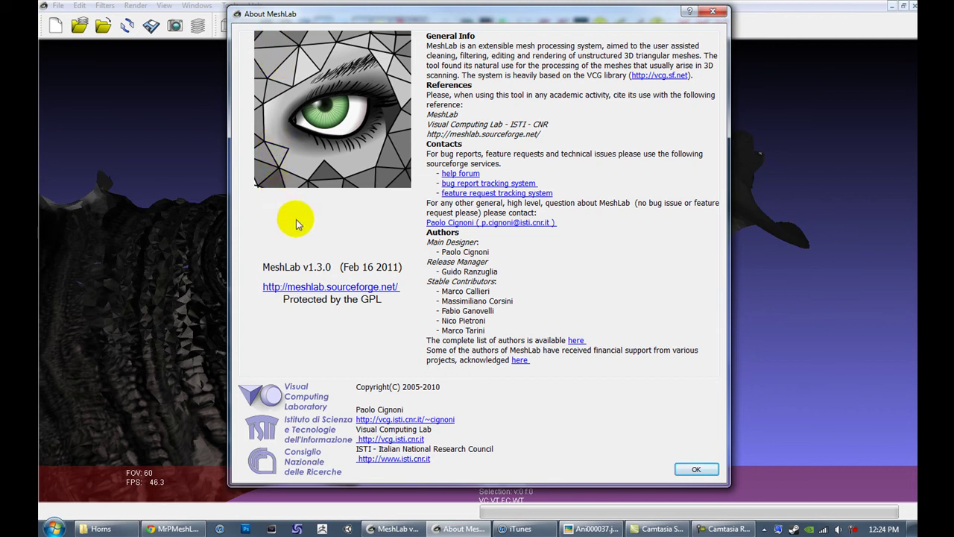
click(715, 13)
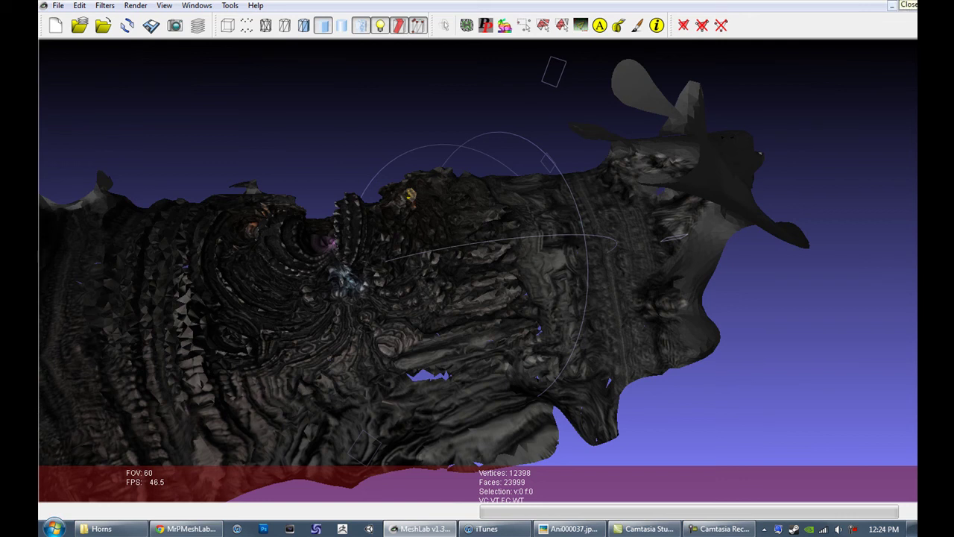
click(914, 5)
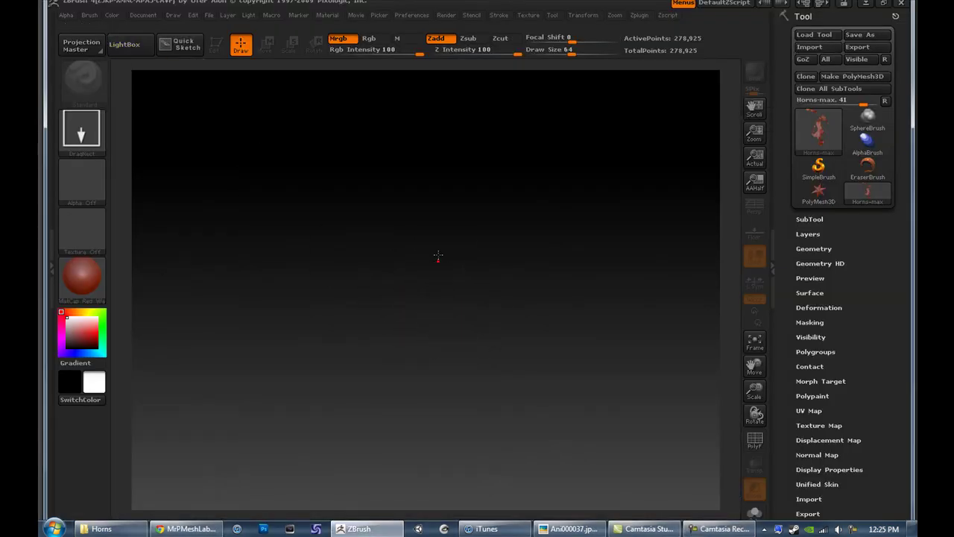
Draw the Horns mesh onto the canvas, switch it to Edit mode, and rotate it to a new angle.
drag(439, 256, 415, 96)
key(t)
drag(573, 263, 567, 224)
drag(520, 454, 528, 452)
drag(369, 357, 358, 434)
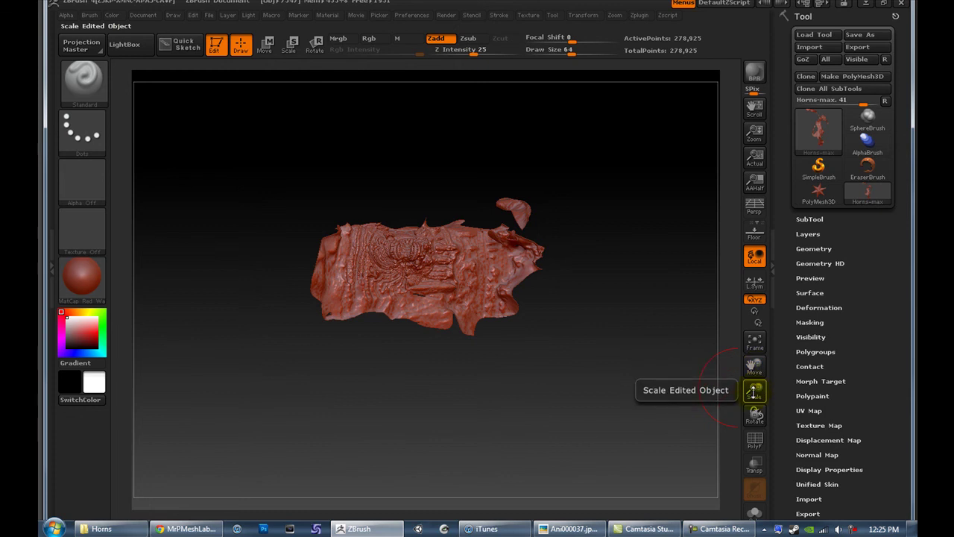
Scale the Horns mesh up to fill the canvas and pre-process it in Decimation Master at 20%.
drag(754, 389, 609, 485)
drag(619, 401, 608, 421)
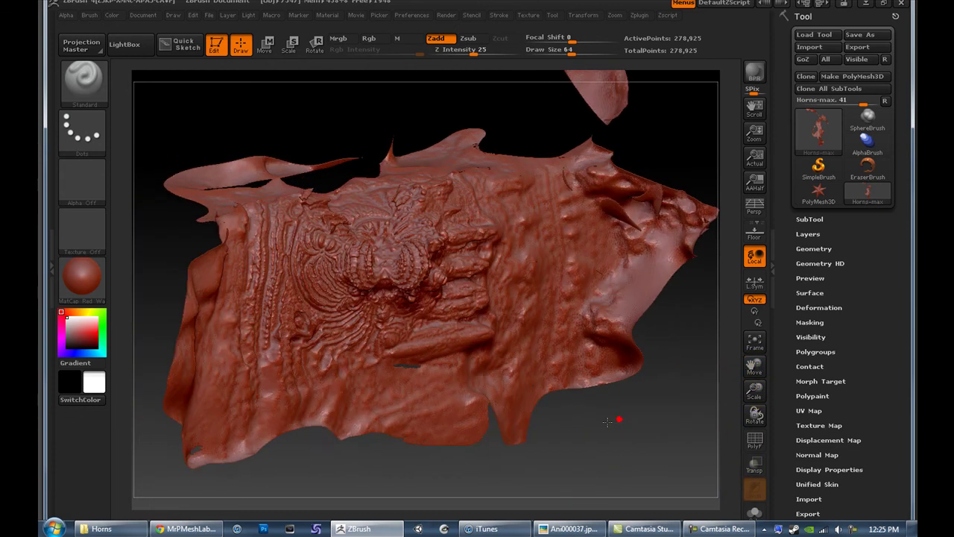
click(639, 15)
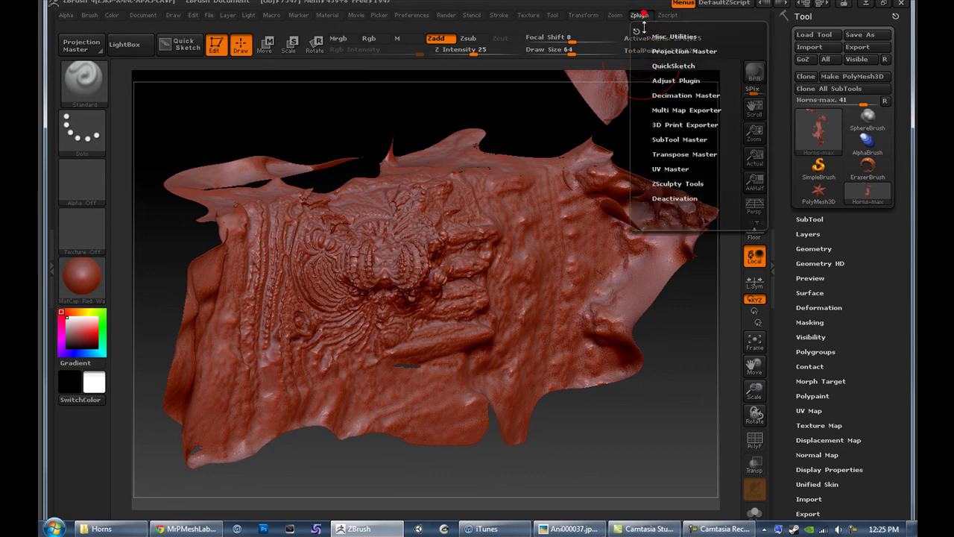
click(682, 93)
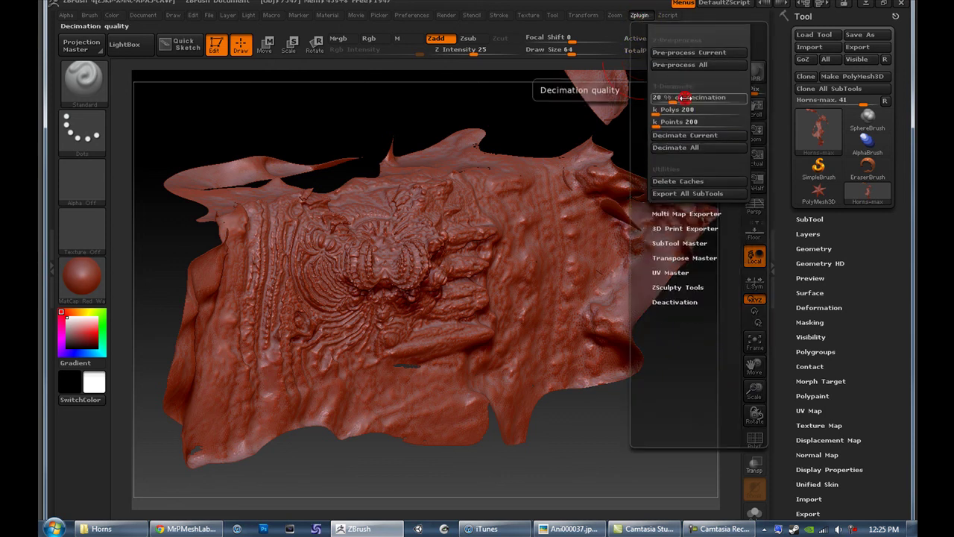
click(692, 53)
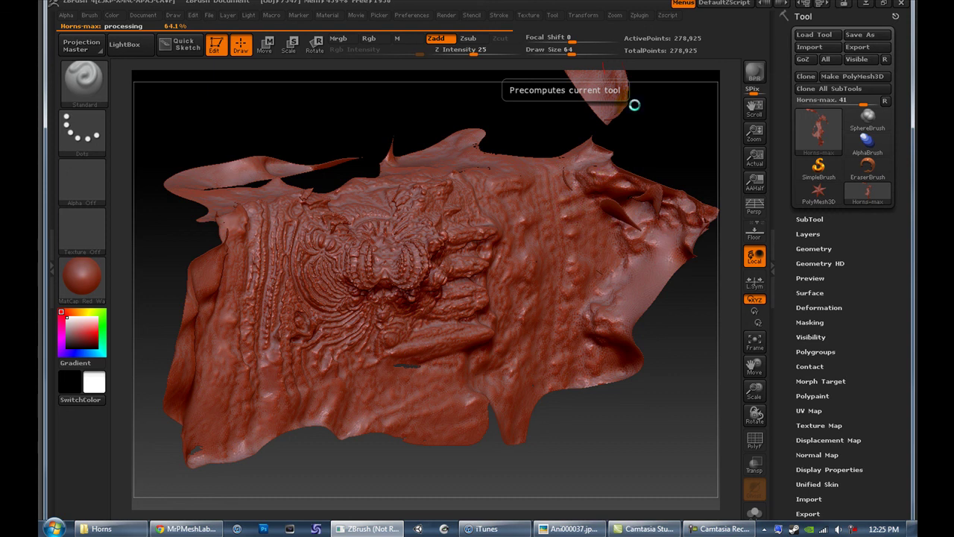
click(637, 16)
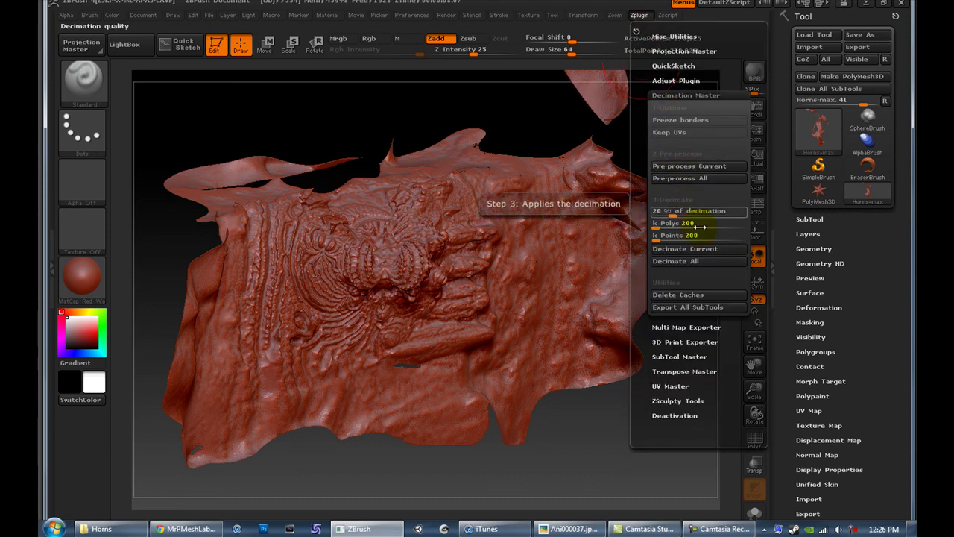
Decimate the mesh, undo it back to 278,925 points, and select the Move Topological brush.
click(693, 249)
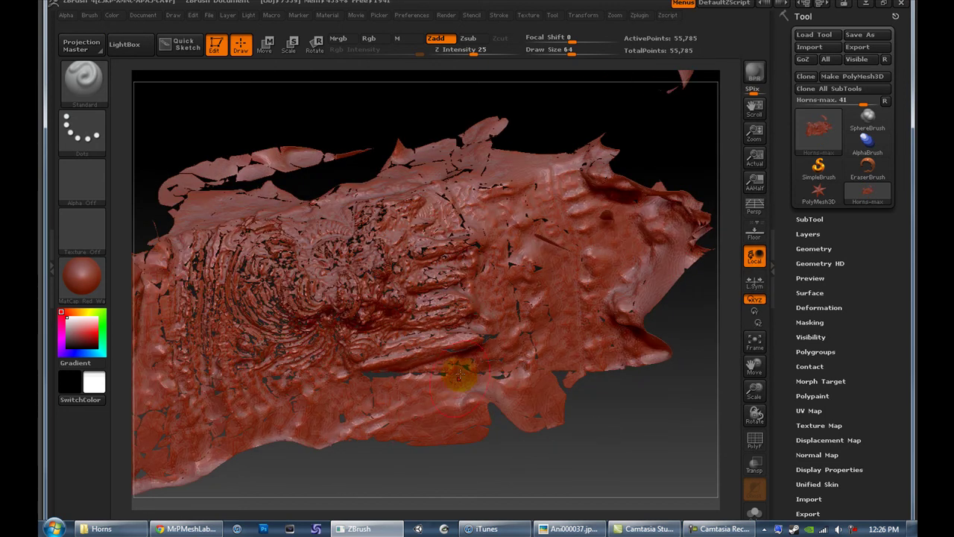
key(ctrl+z)
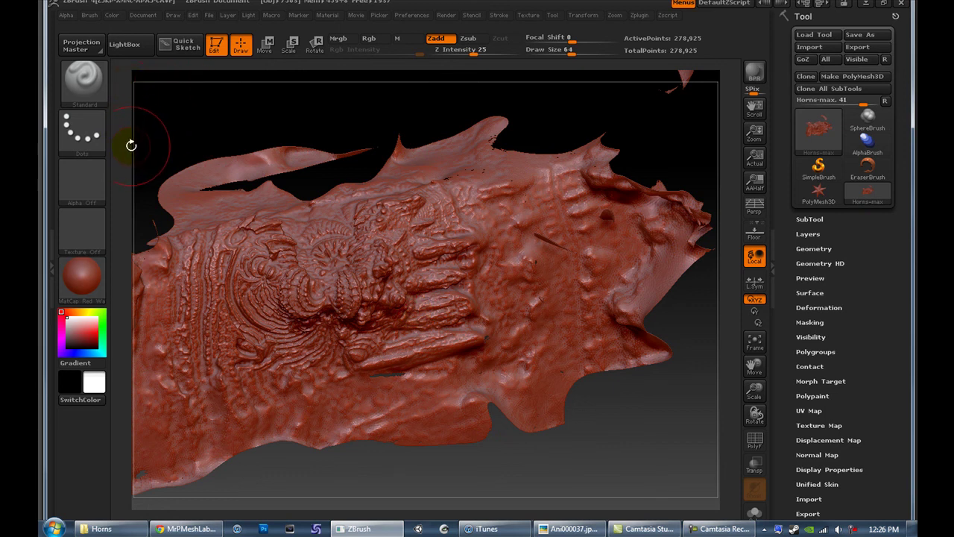
key(b)
key(m)
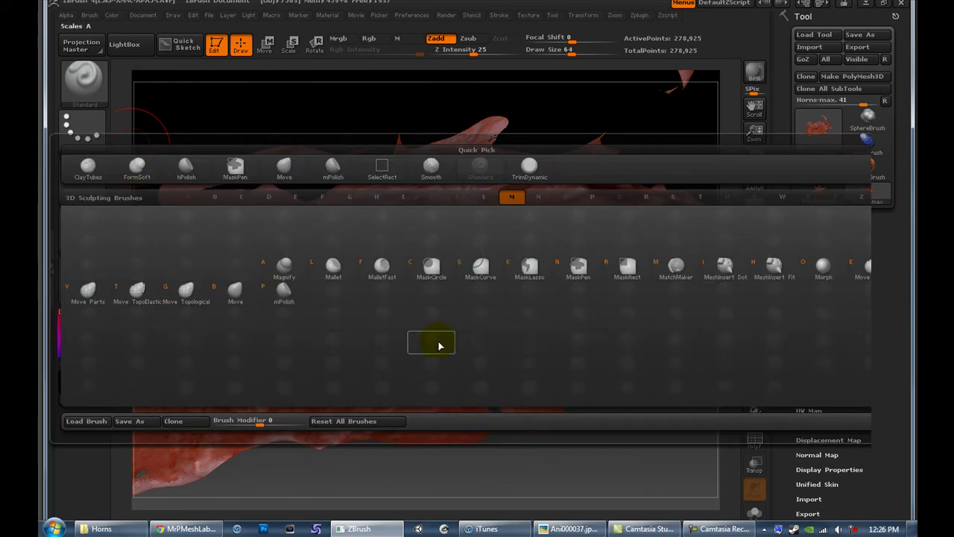
click(188, 292)
Pull sections of the Horns mesh into folds and gaps with Move Topological strokes.
drag(658, 419, 655, 385)
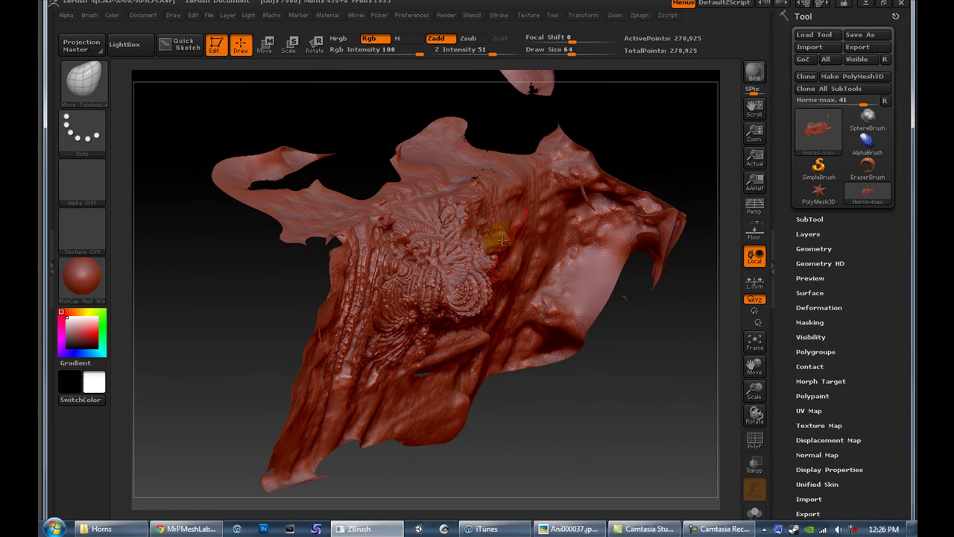
drag(496, 234, 522, 300)
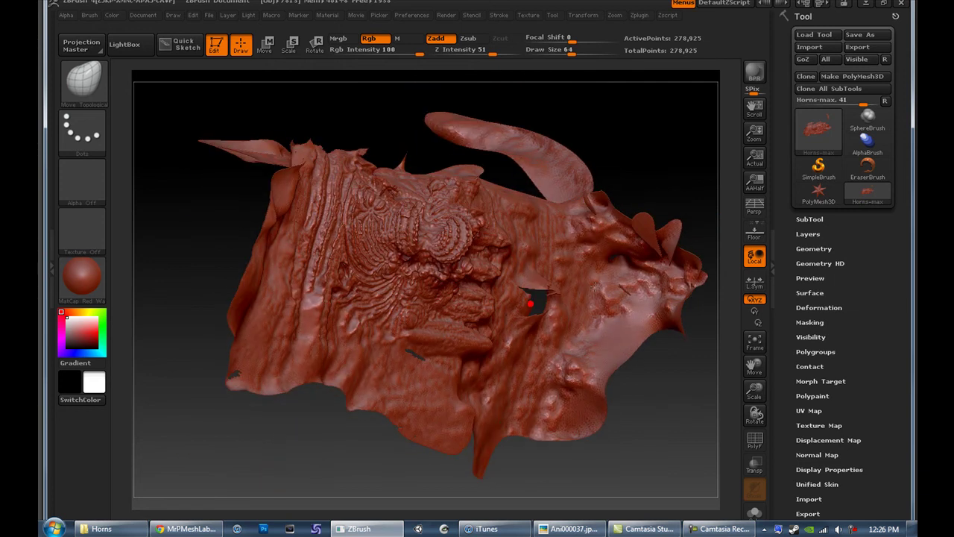
mouse_move(470, 370)
mouse_down()
mouse_move(503, 372)
mouse_move(578, 405)
mouse_up()
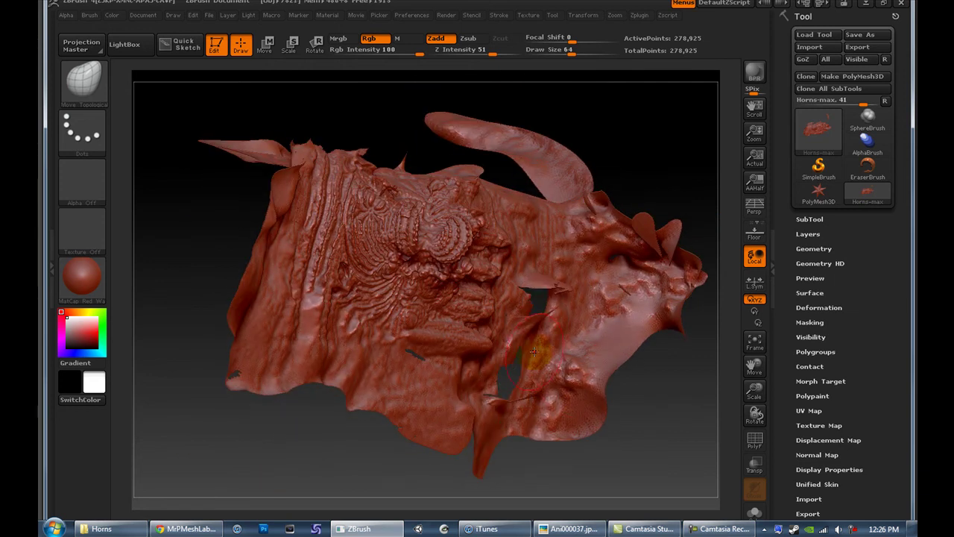
mouse_move(527, 339)
mouse_down()
mouse_move(517, 324)
mouse_move(575, 234)
mouse_move(495, 192)
mouse_up()
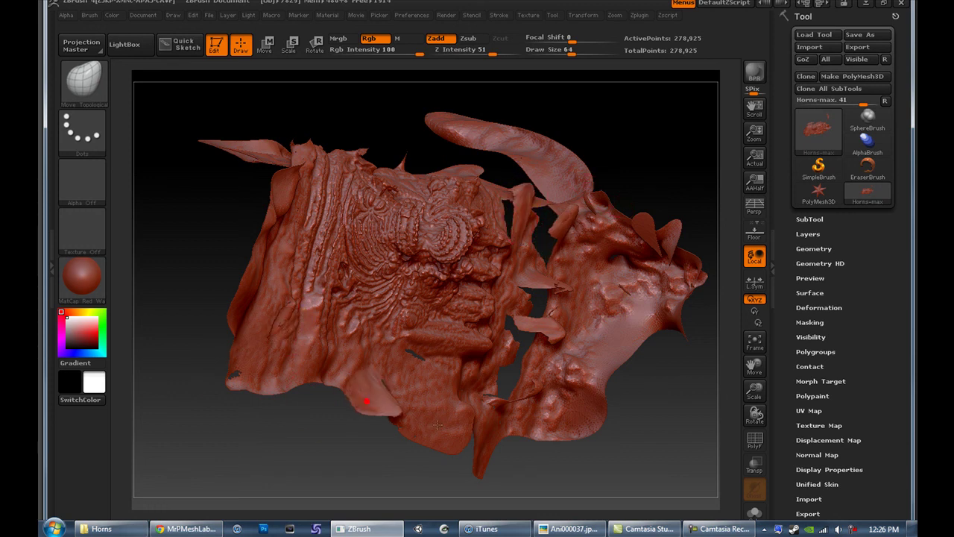
drag(315, 395, 375, 388)
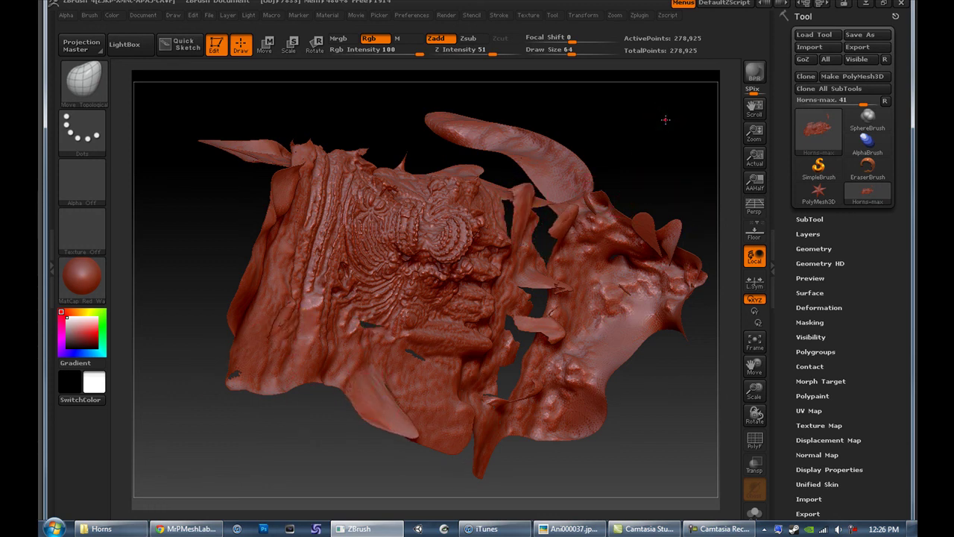
Import Horns-max-fixed.obj through Tool > Import to replace the current mesh.
shift+drag(664, 146, 666, 147)
click(809, 47)
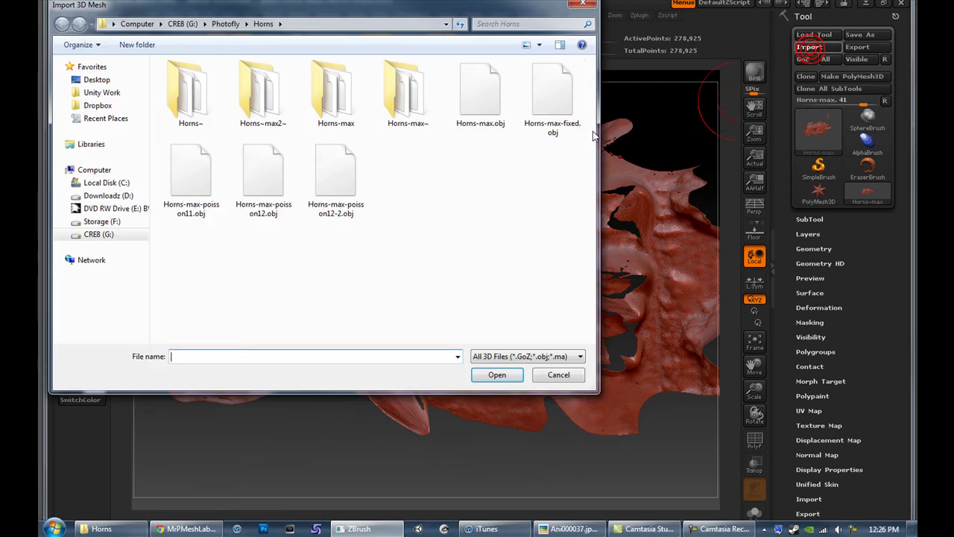
click(549, 96)
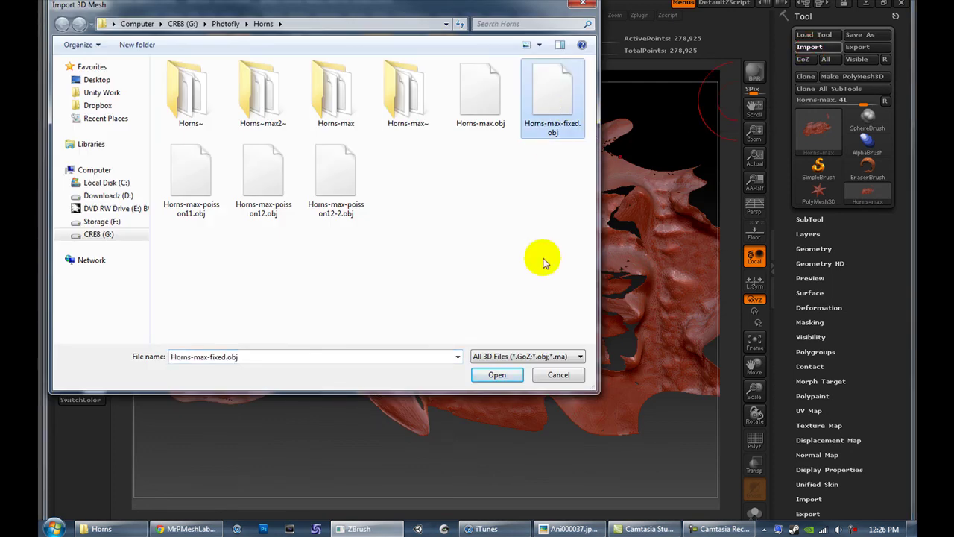
click(496, 374)
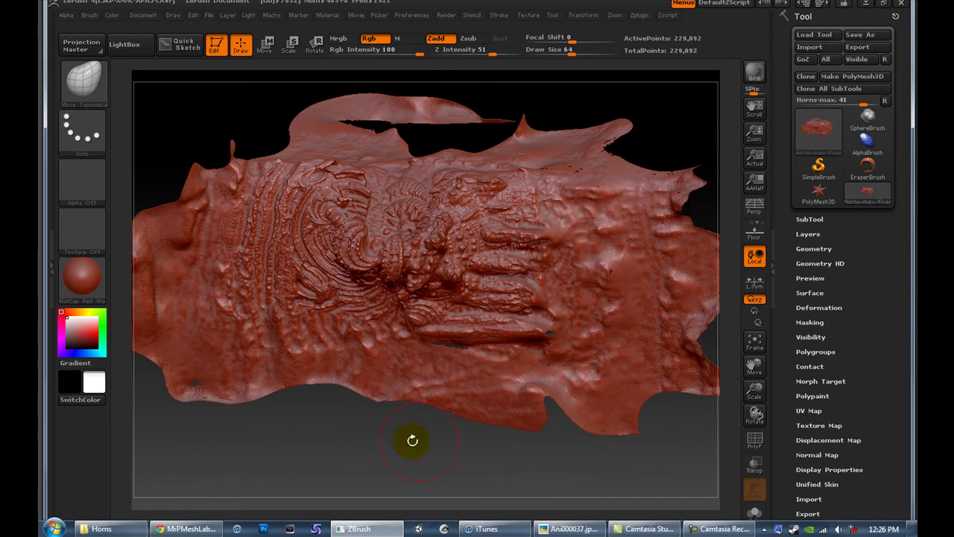
Tilt the imported mesh, toggle the PolyF wireframe on and off, and open the Material palette.
drag(398, 434, 413, 449)
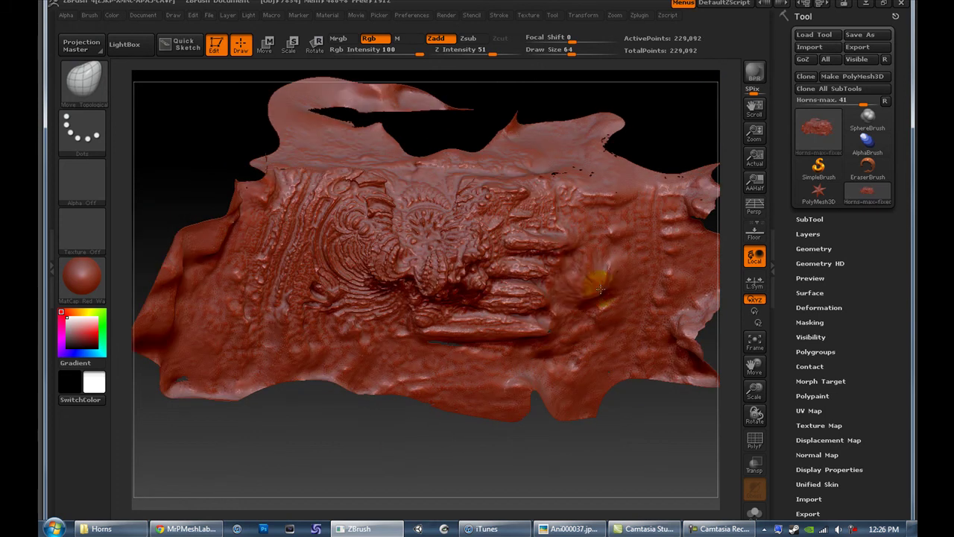
click(755, 441)
click(754, 443)
click(524, 451)
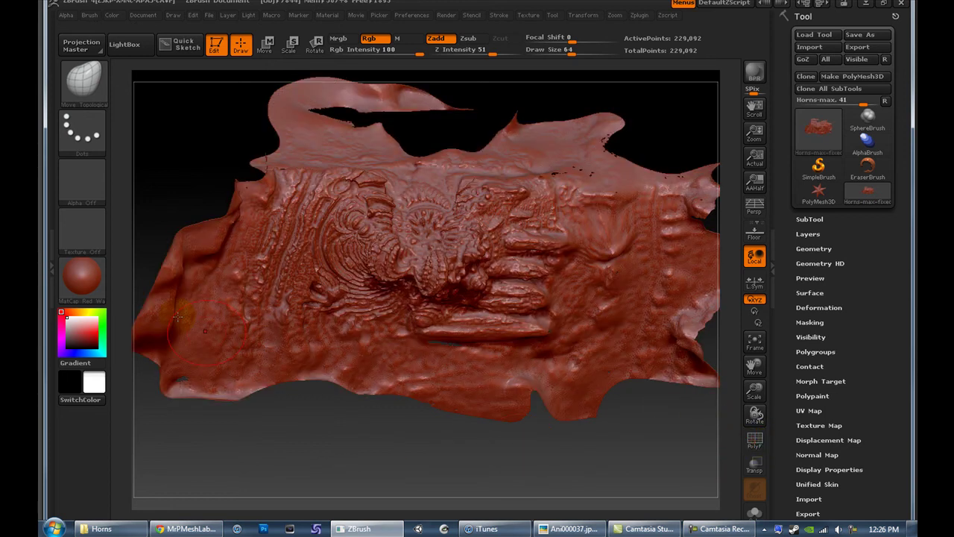
Apply the MatCap White01 material and import Horns-max_tex_000-flipped.jpg into the Texture palette.
click(82, 278)
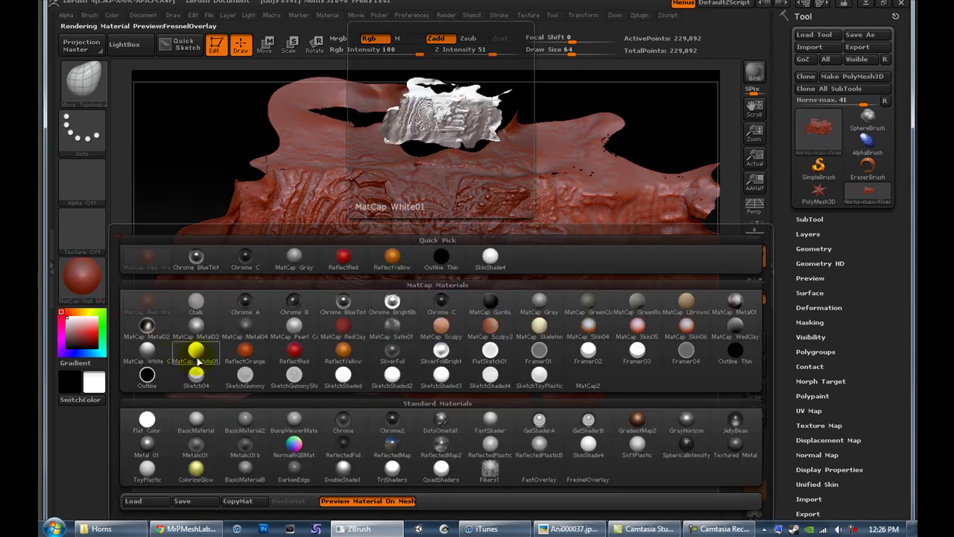
click(196, 359)
click(83, 242)
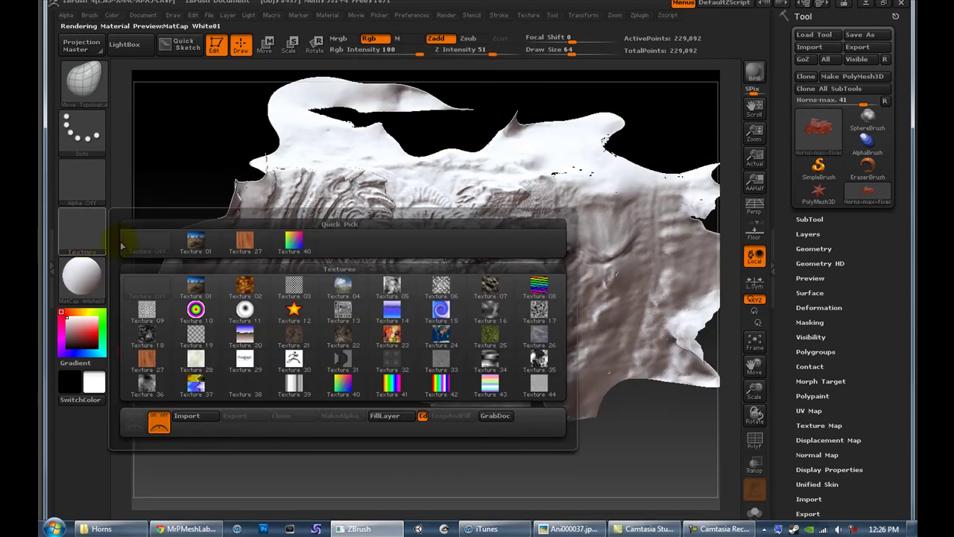
click(191, 419)
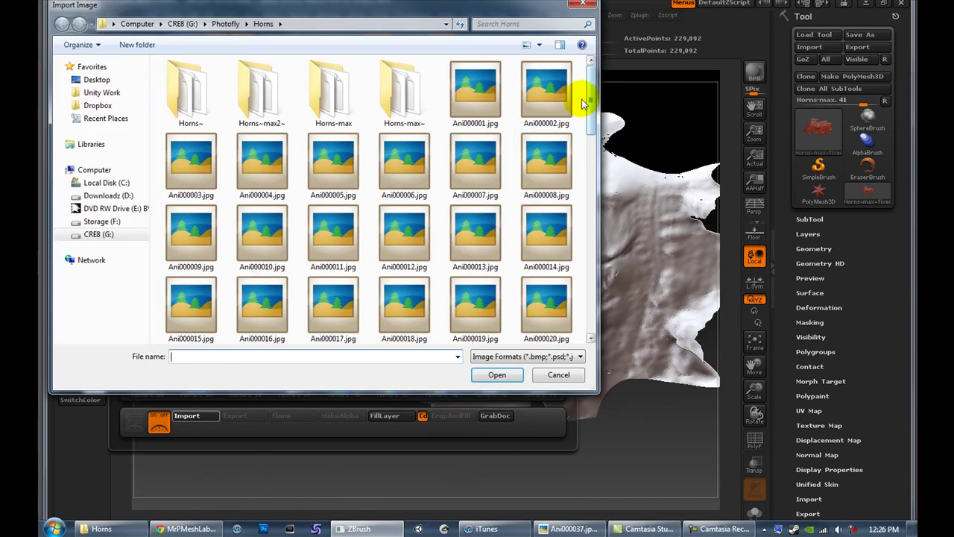
drag(586, 96, 560, 323)
click(406, 299)
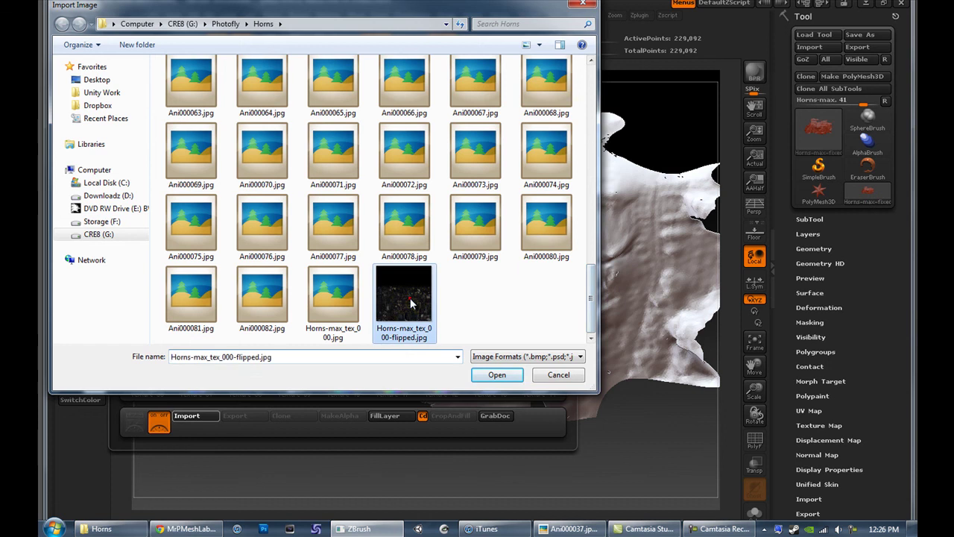
click(511, 378)
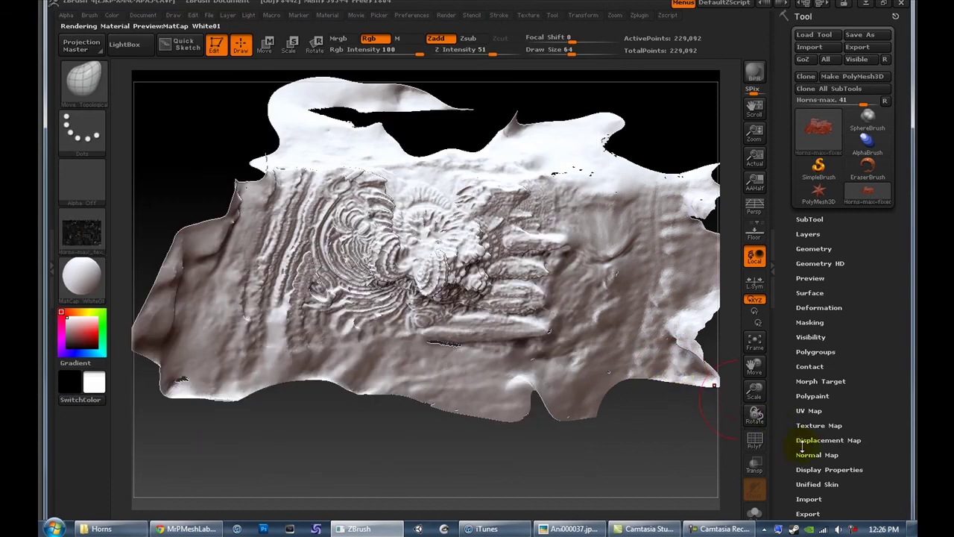
Assign Horns-max_tex_000-flipped as the mesh's Texture Map and orbit to view the result.
drag(784, 445, 795, 340)
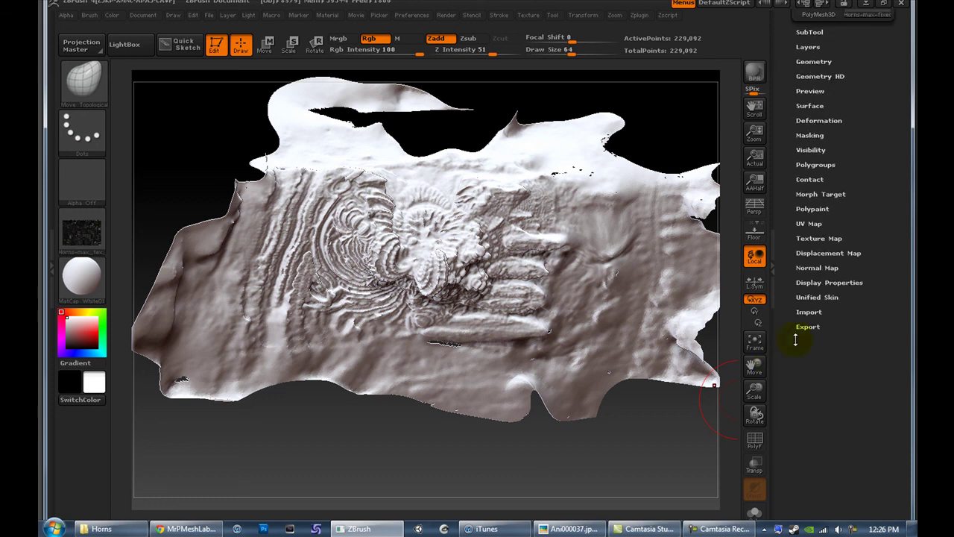
click(817, 238)
click(829, 275)
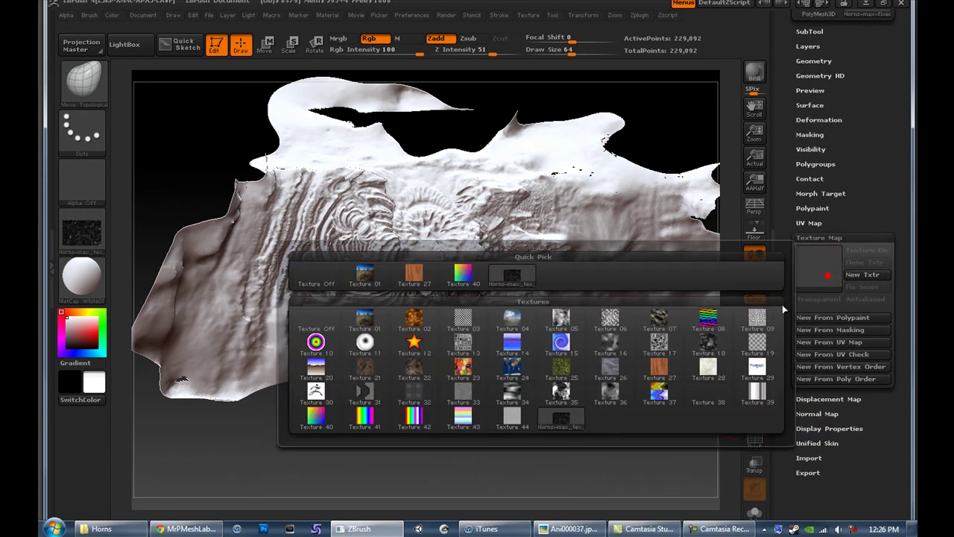
click(503, 280)
mouse_move(671, 457)
mouse_down()
mouse_move(646, 291)
mouse_move(656, 428)
mouse_move(632, 396)
mouse_move(680, 385)
mouse_up()
drag(300, 375, 298, 377)
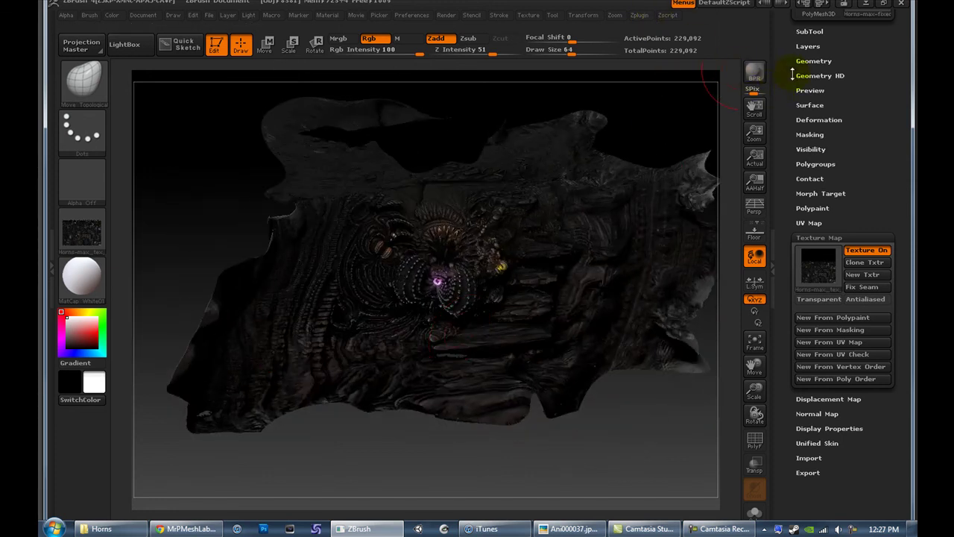
Dock Decimation Master in the side tray, enable Keep UVs, and pre-process the current mesh.
drag(791, 73, 776, 239)
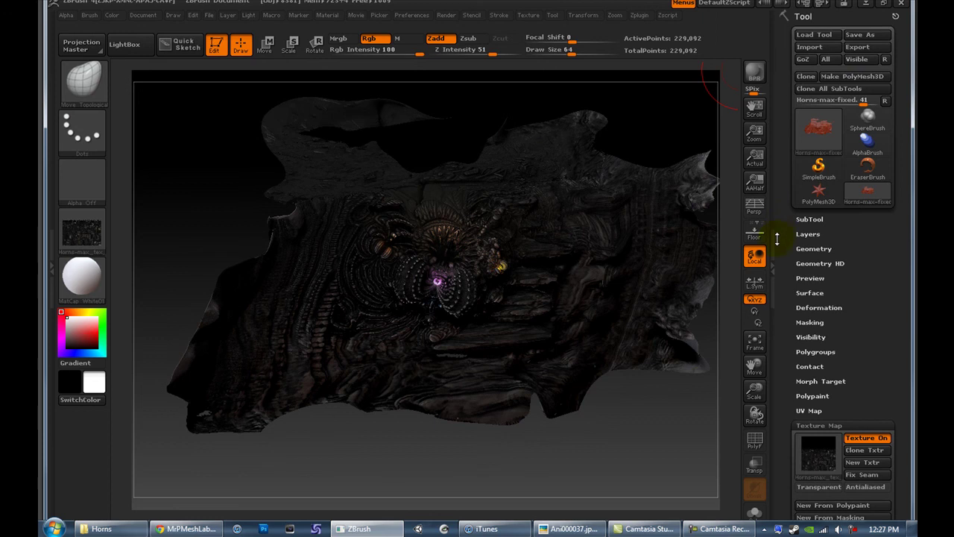
click(638, 18)
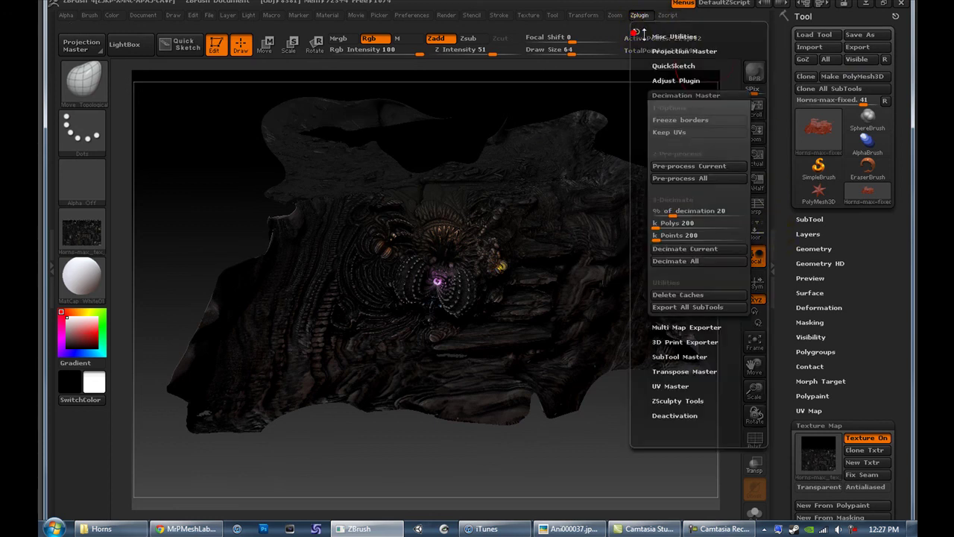
click(637, 32)
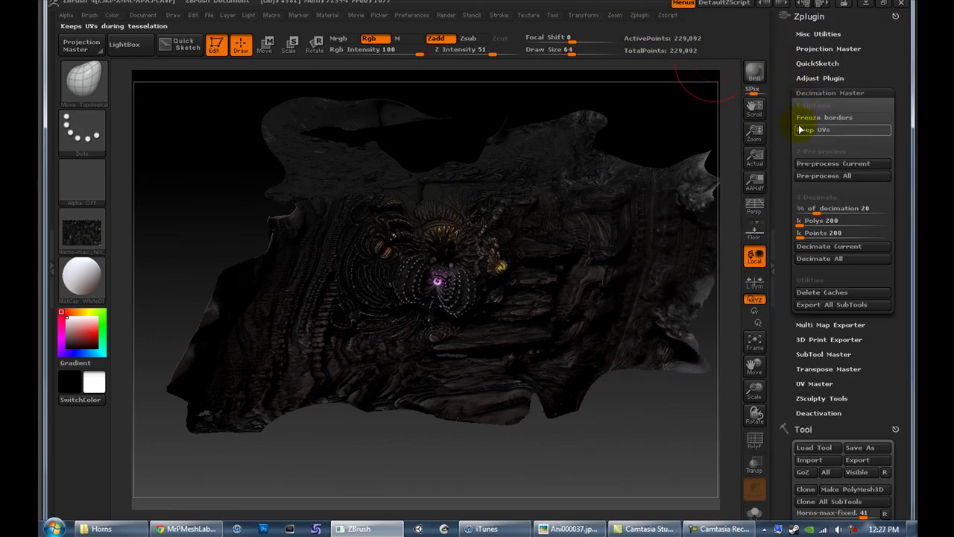
click(813, 131)
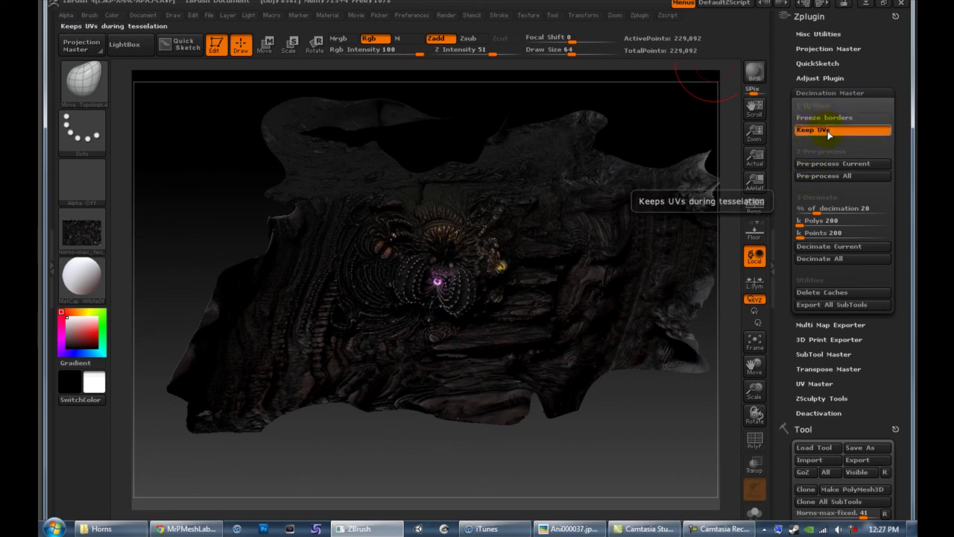
click(832, 164)
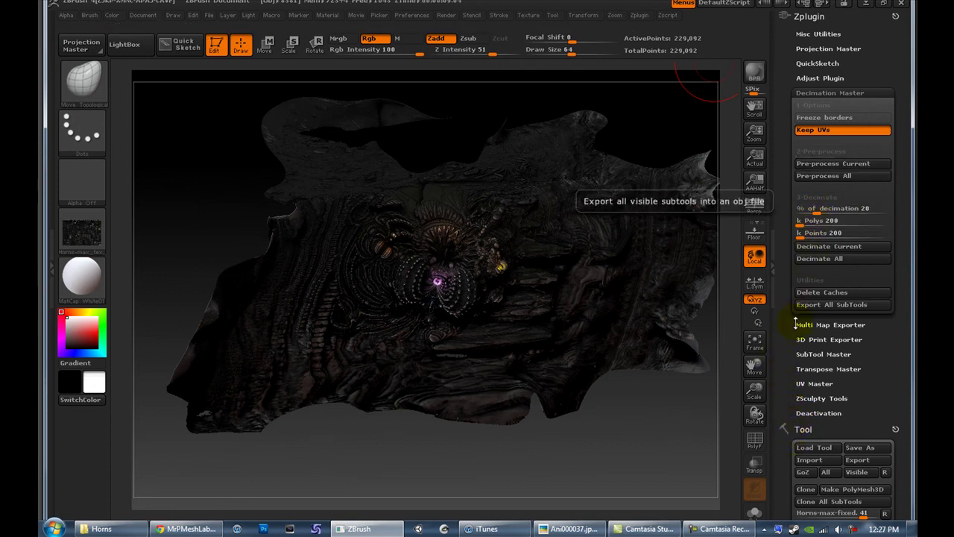
Lower the decimation percentage to 14.08 and pre-process the mesh again.
scroll(786, 326, down, 1)
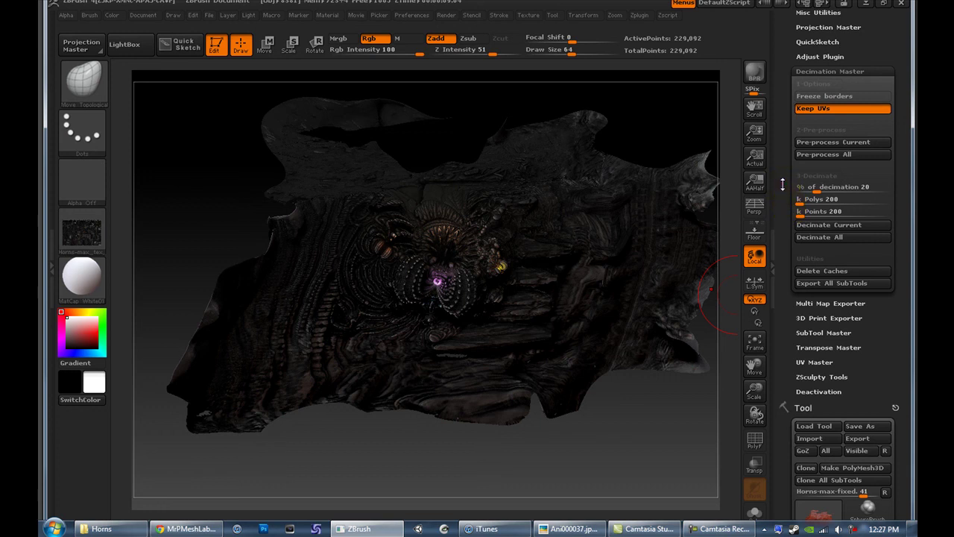
scroll(779, 183, down, 1)
scroll(778, 183, up, 1)
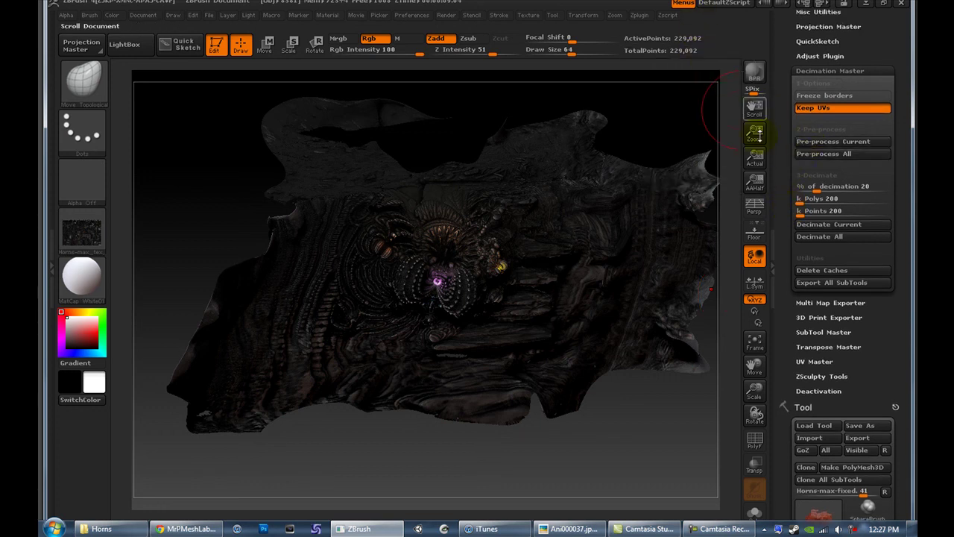
drag(820, 186, 808, 186)
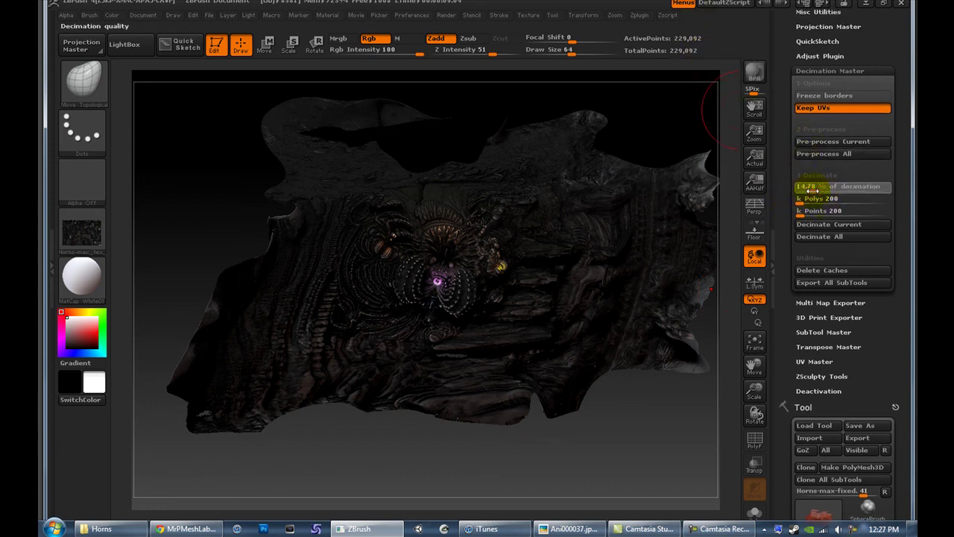
click(827, 147)
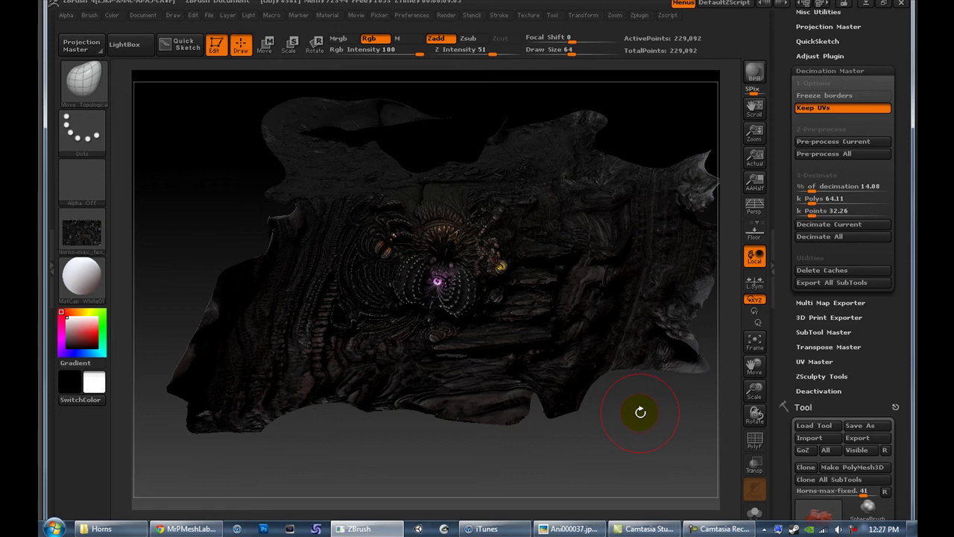
drag(640, 412, 639, 411)
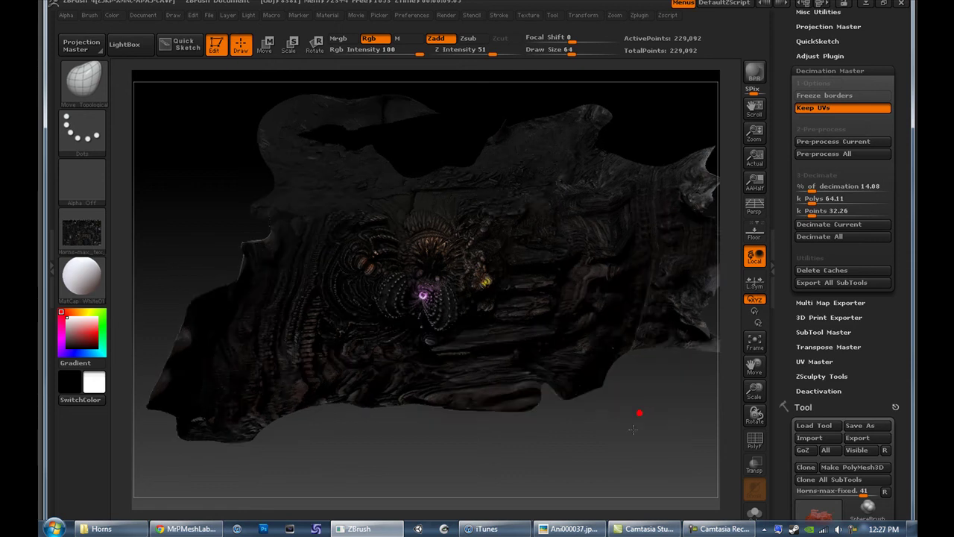
Turn Keep UVs off in Decimation Master and expand the Tool > SubTool settings.
click(831, 110)
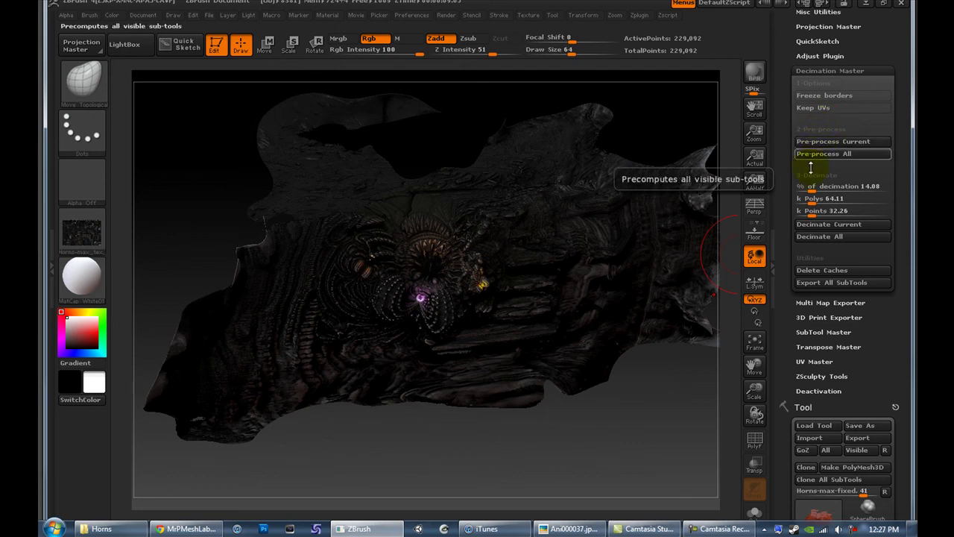
scroll(775, 322, down, 10)
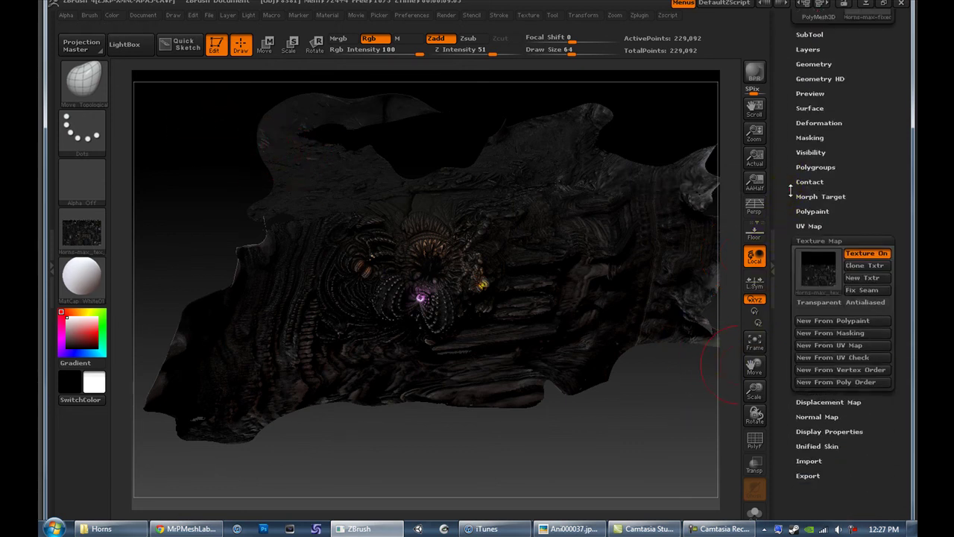
scroll(792, 278, up, 5)
click(810, 240)
scroll(801, 321, down, 5)
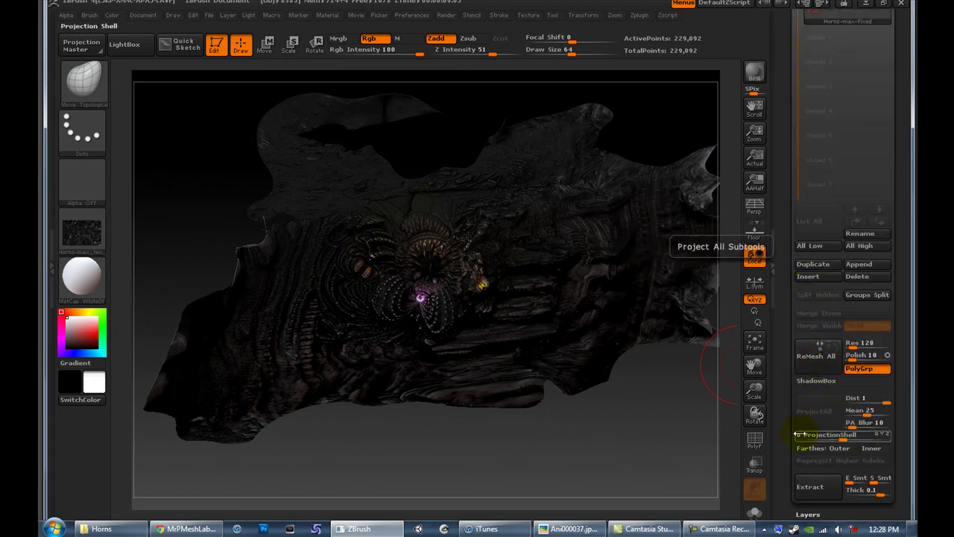
drag(783, 410, 785, 374)
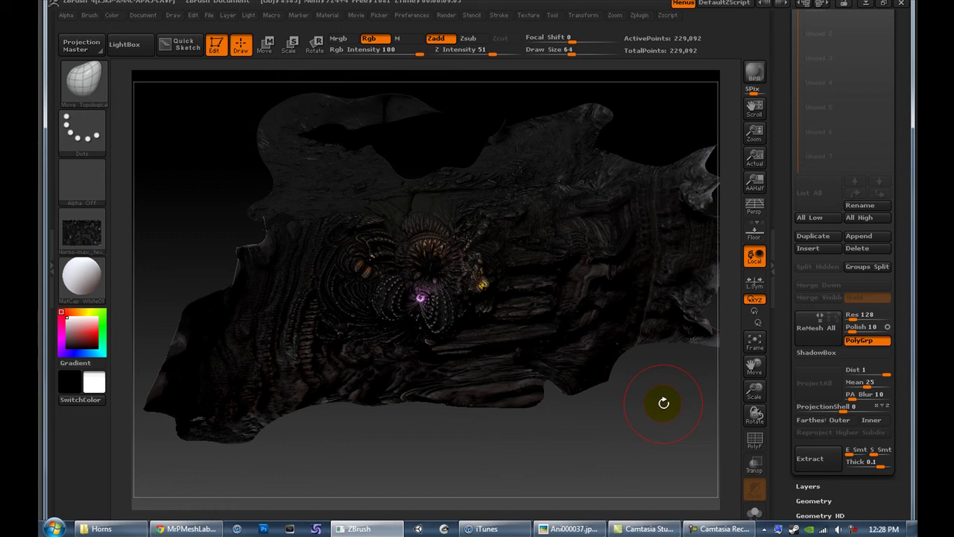
drag(613, 422, 641, 430)
Scroll back to Decimation Master and scale the textured mesh up to fill the viewport.
scroll(786, 124, up, 10)
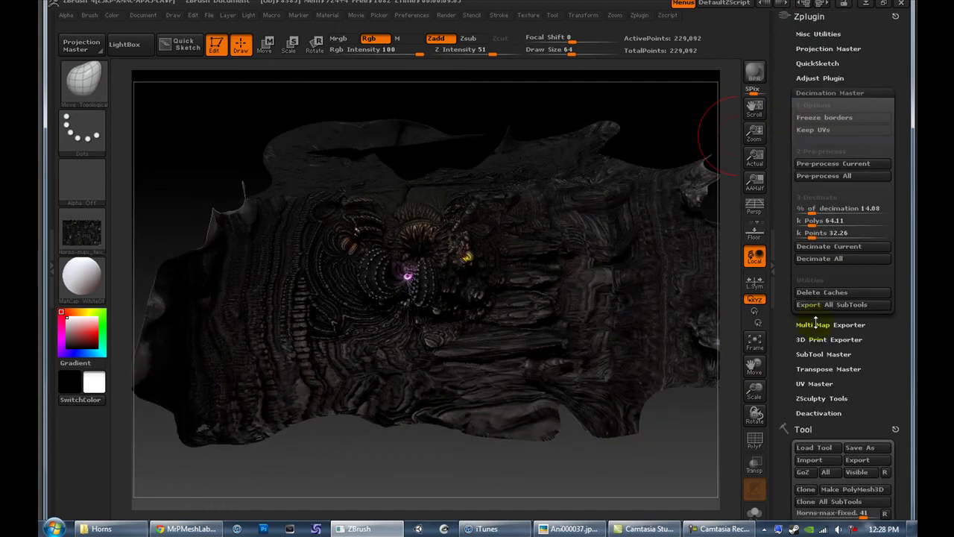
drag(444, 431, 415, 453)
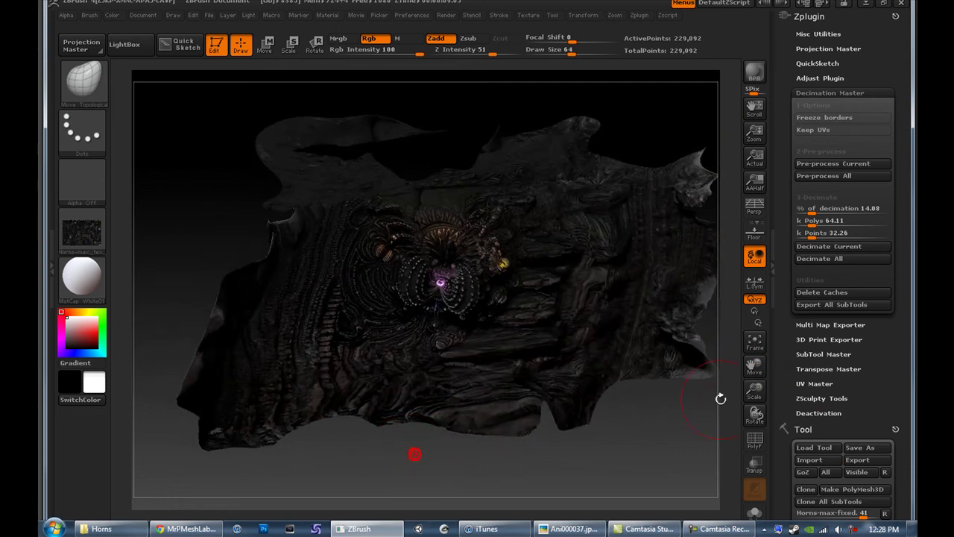
drag(755, 389, 439, 351)
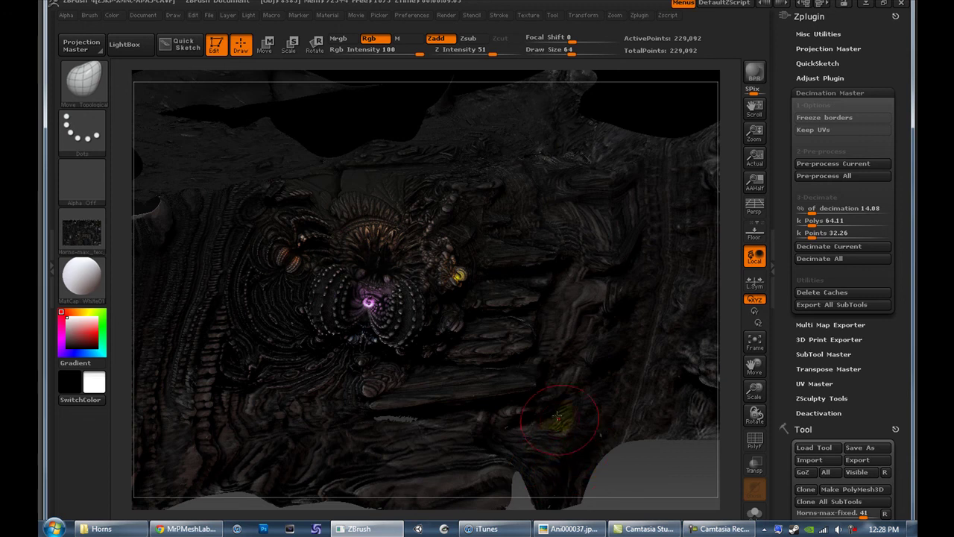
Rotate the enlarged textured mesh through several angles to inspect its surface.
mouse_move(669, 113)
mouse_down()
mouse_move(632, 69)
mouse_move(648, 82)
mouse_up()
drag(696, 153, 656, 190)
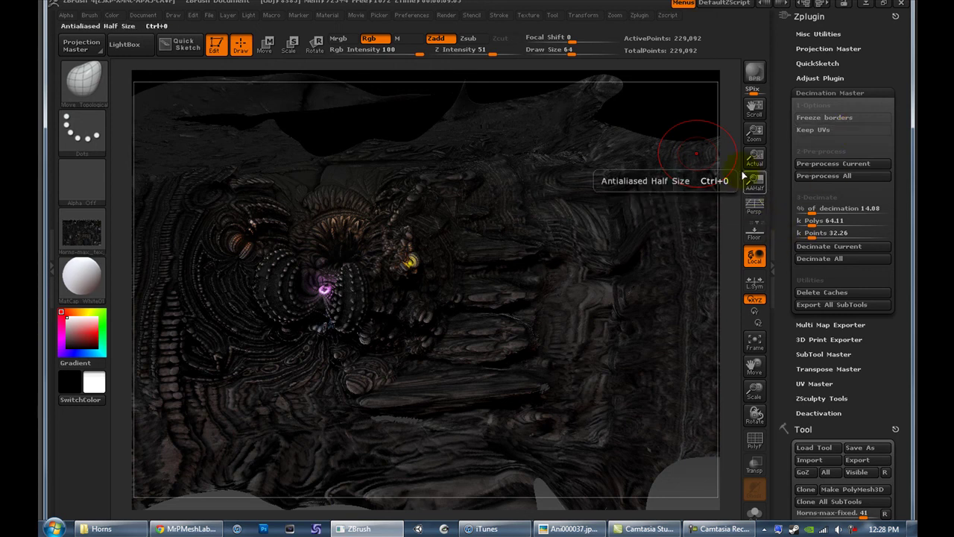
click(697, 121)
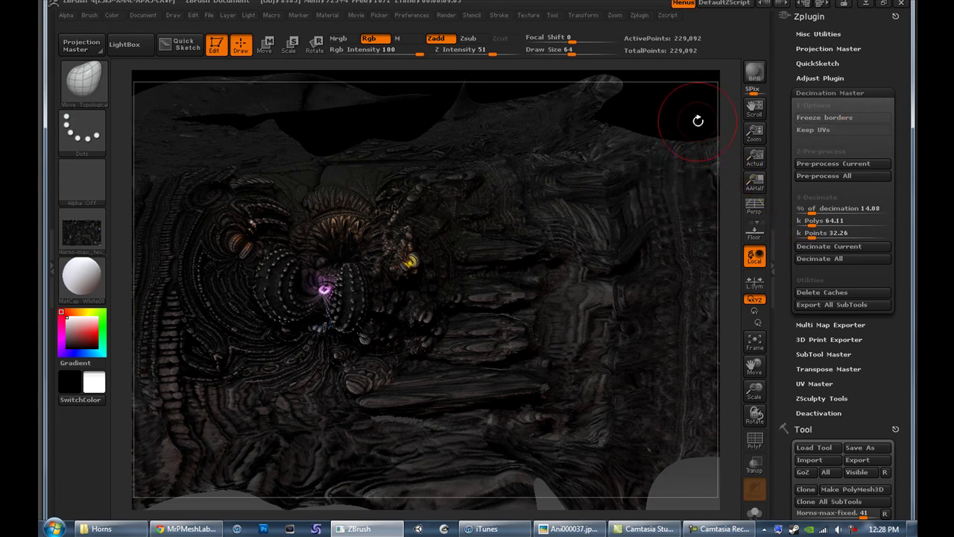
mouse_move(697, 121)
mouse_down()
mouse_move(669, 119)
mouse_move(671, 130)
mouse_move(673, 120)
mouse_up()
mouse_move(663, 113)
mouse_down()
mouse_move(674, 123)
mouse_move(447, 298)
mouse_up()
drag(365, 364, 363, 362)
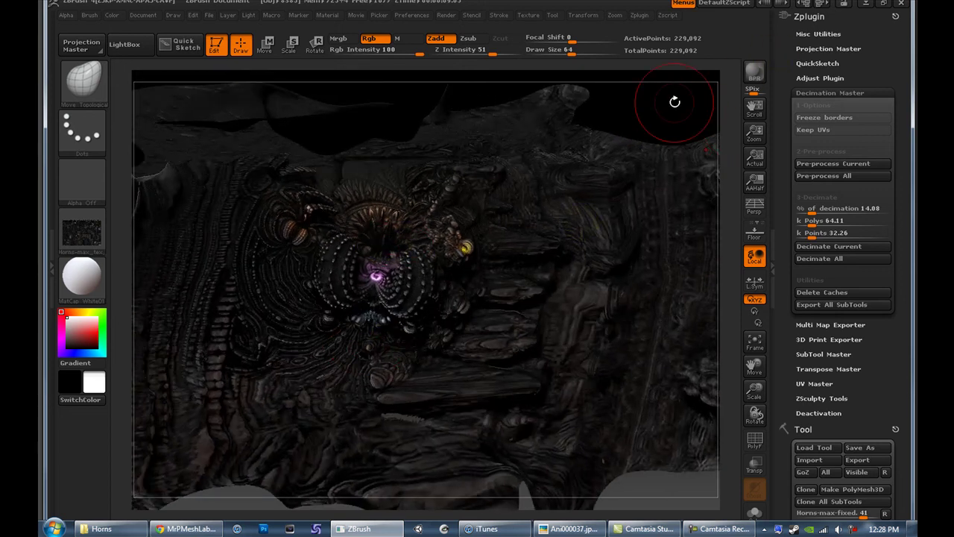
drag(662, 110, 519, 375)
drag(218, 495, 199, 486)
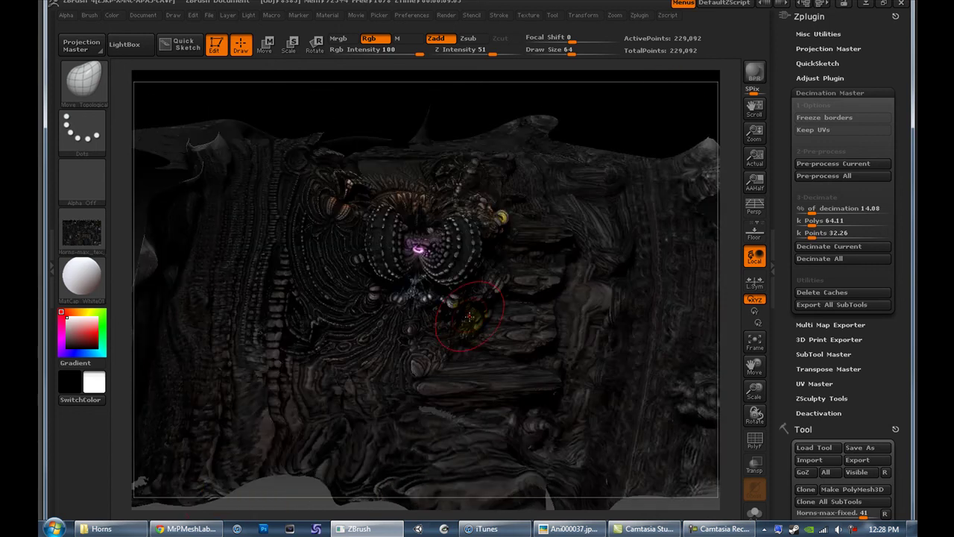